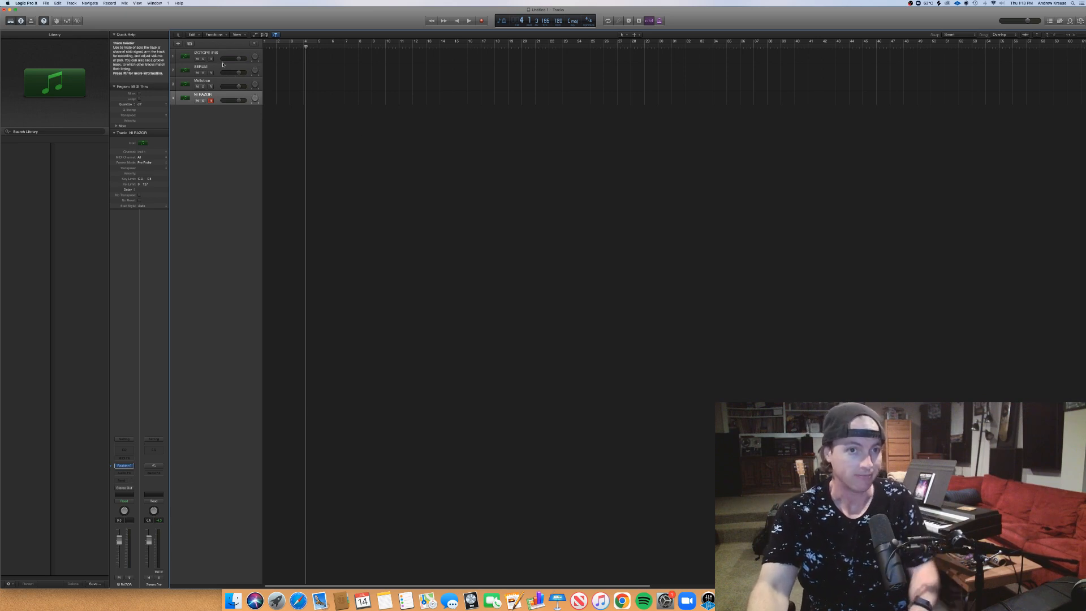
Create an empty MIDI region on the SERUM track at bar 1 and extend it to four bars.
click(270, 73)
right_click(270, 73)
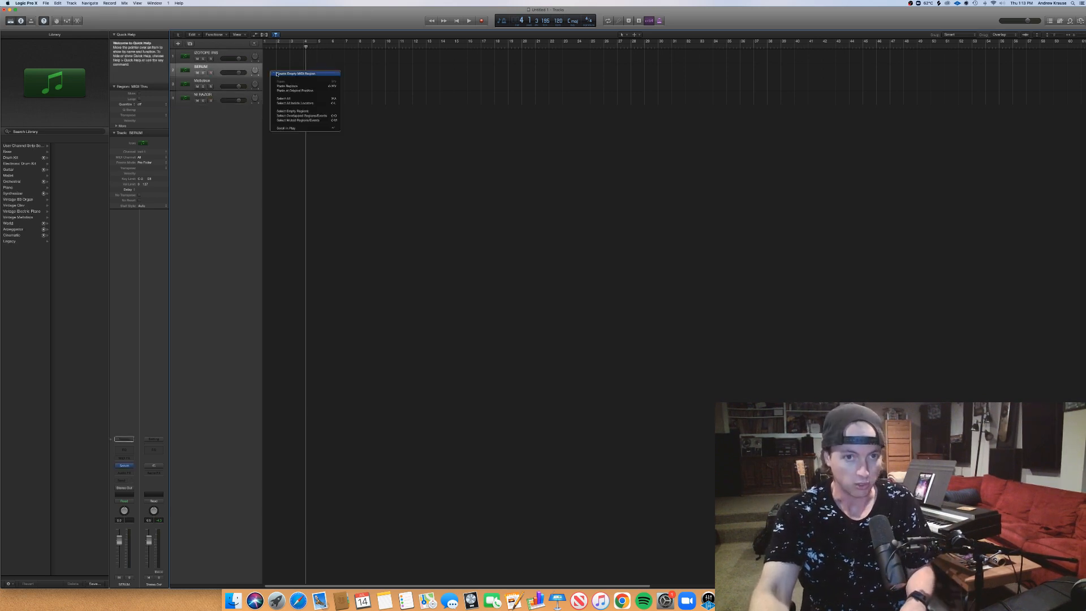
click(276, 74)
drag(274, 76, 316, 75)
Open the SERUM region in an enlarged Piano Roll and turn on cycling over its four bars.
double_click(295, 68)
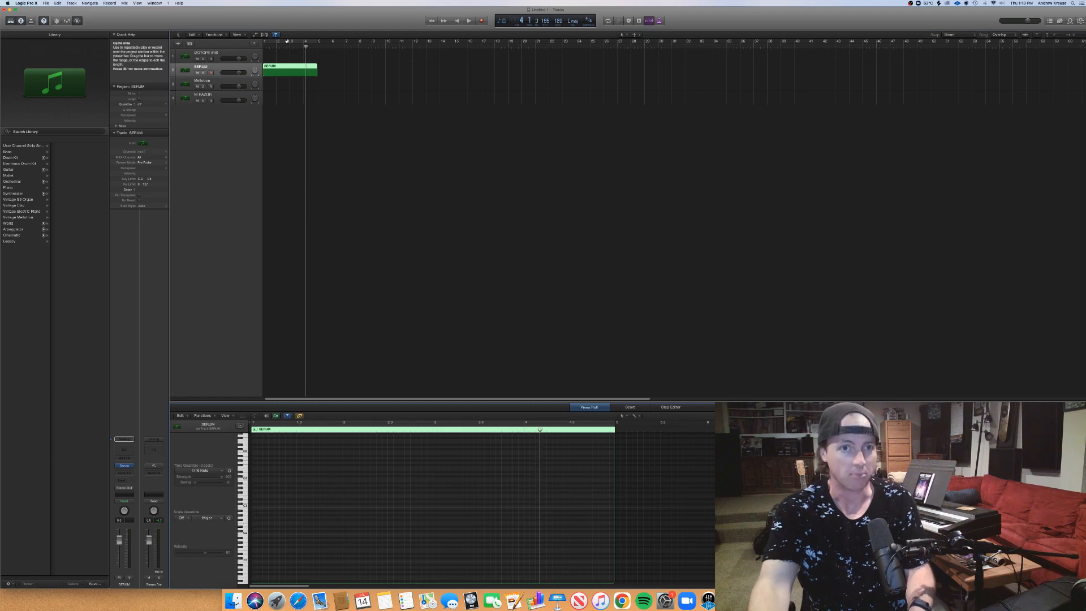
key(c)
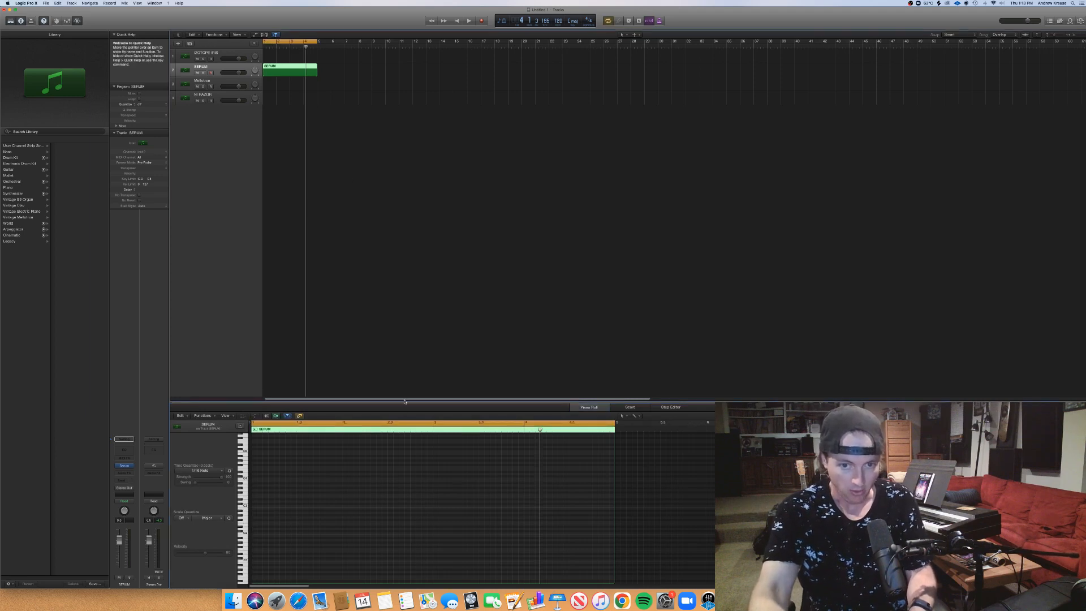
drag(406, 401, 464, 227)
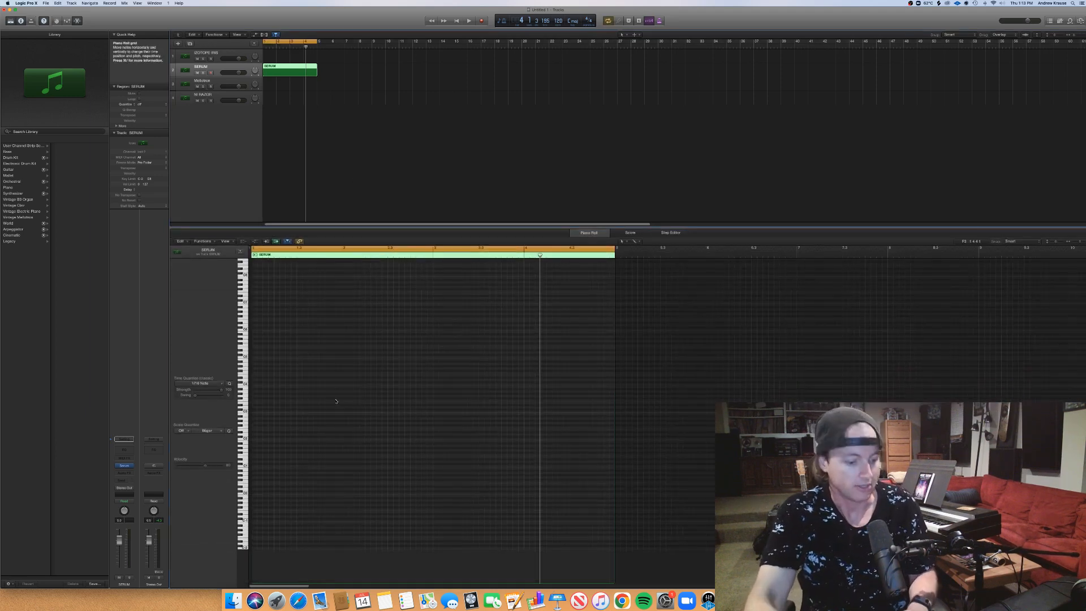
key(super+Right)
key(super+Right)
key(super+Right)
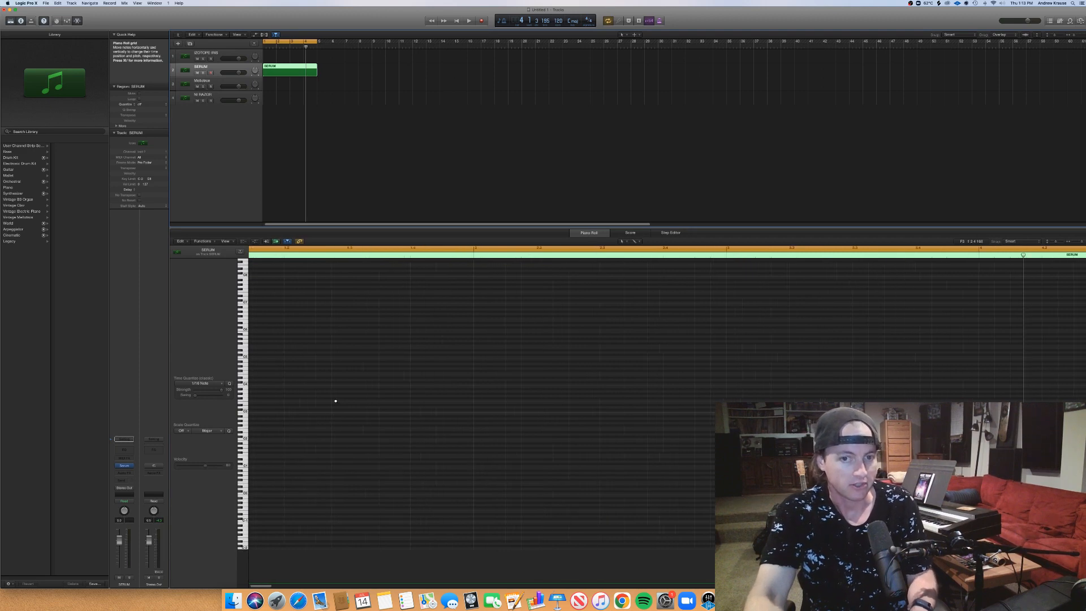
key(super+Left)
key(super+Left)
key(super+Left)
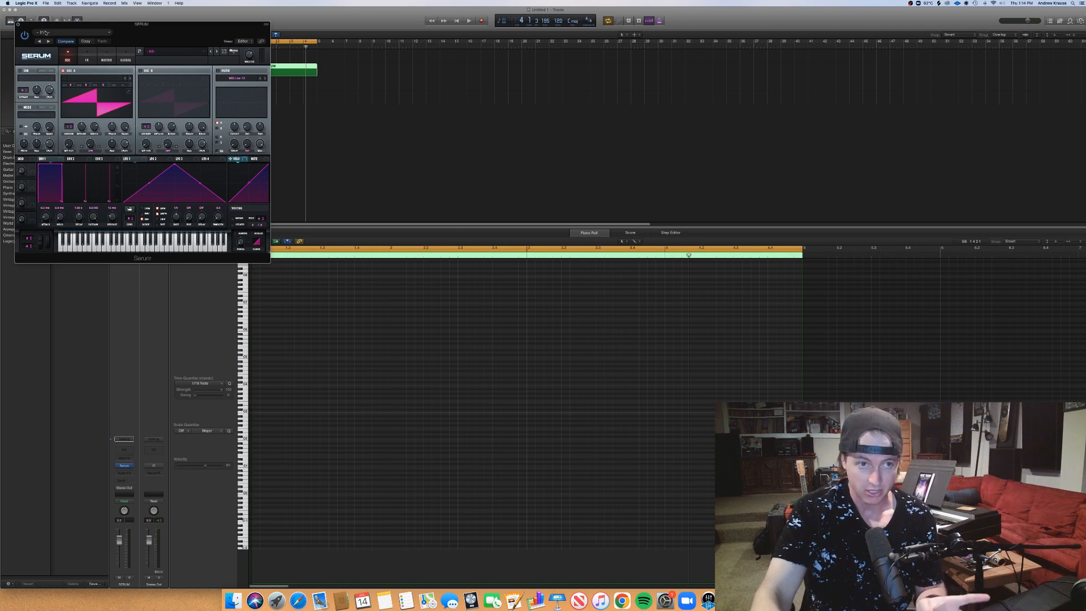
click(18, 24)
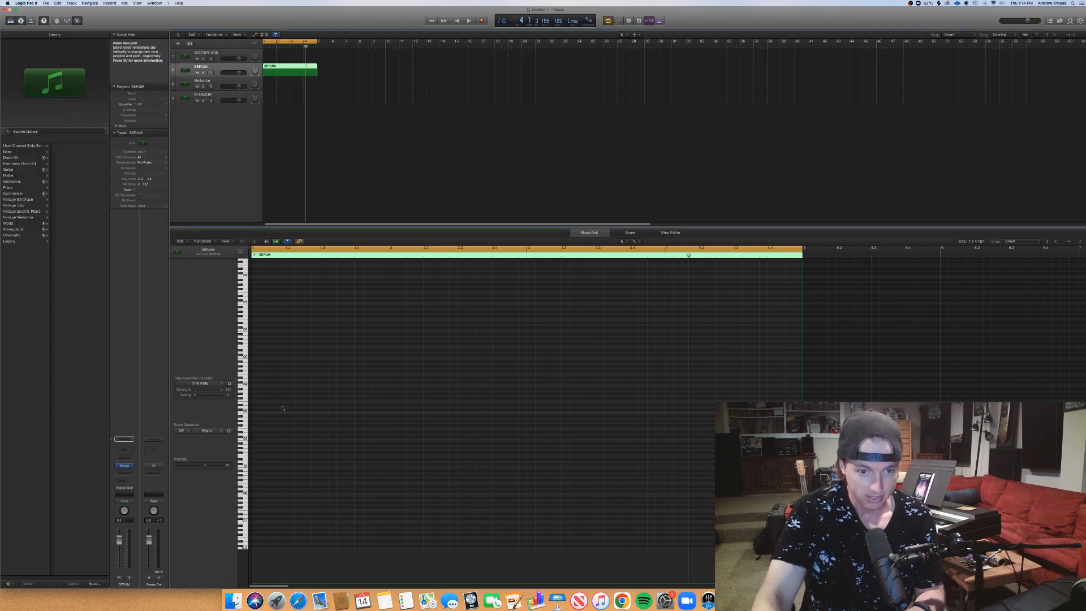
Draw four ascending notes at eighth-note spacing from the start of bar 1 and play them back.
click(252, 420)
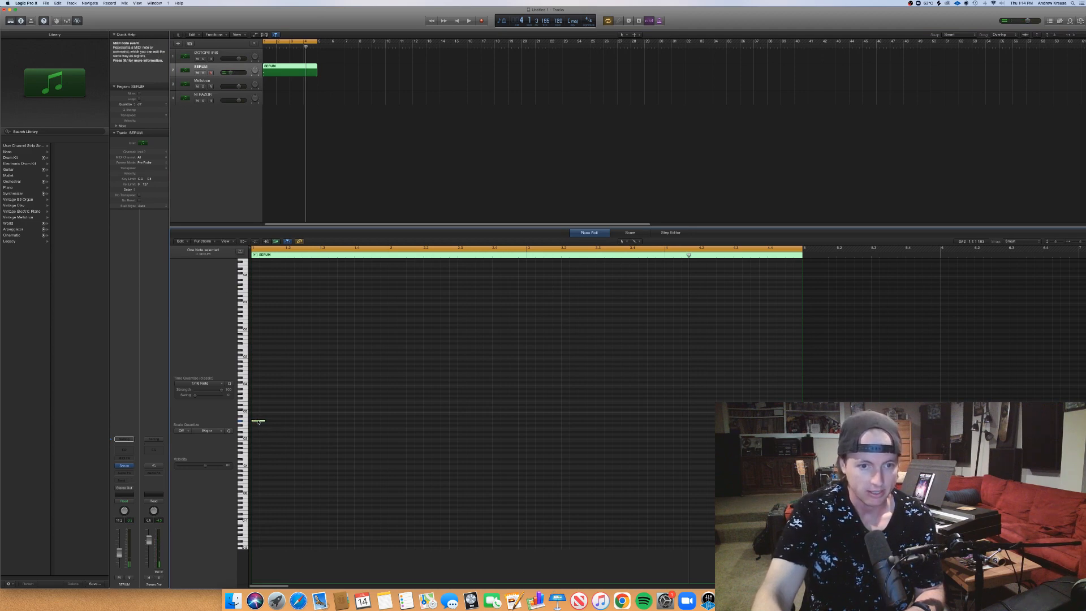
drag(259, 419, 265, 417)
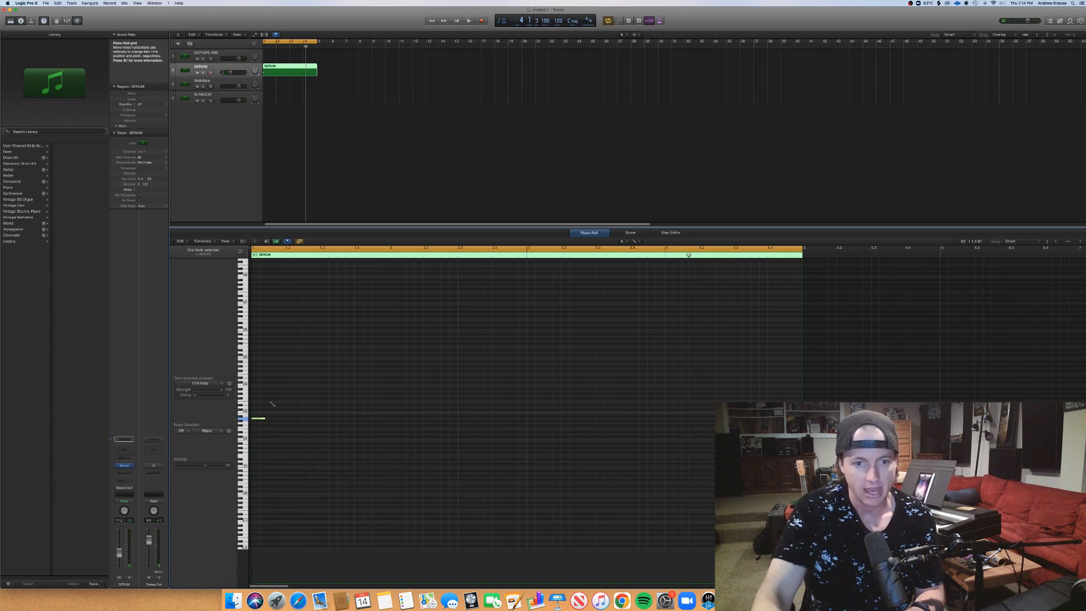
click(270, 402)
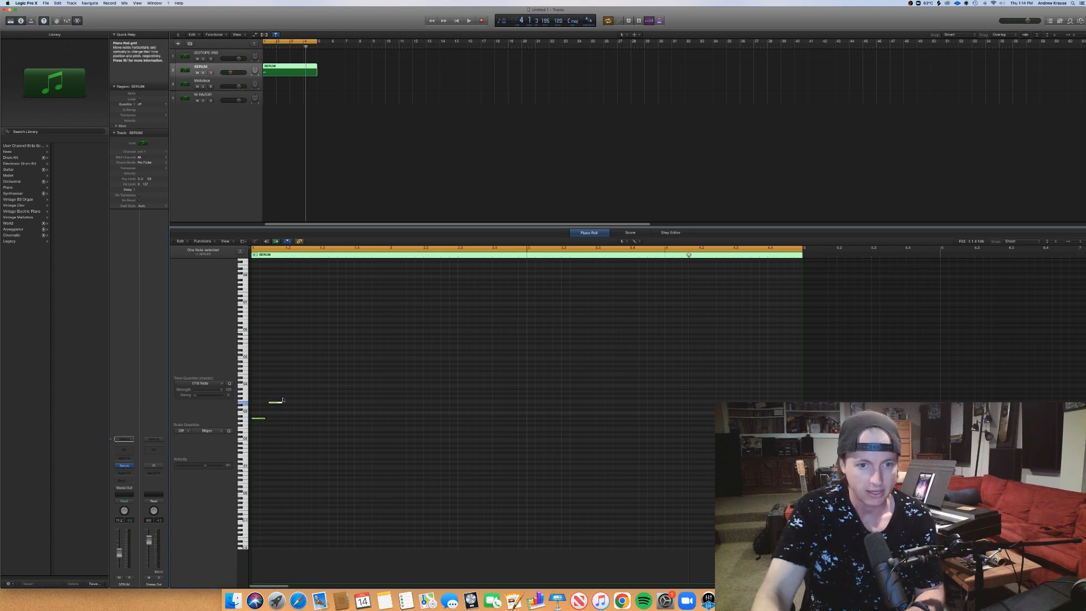
click(287, 391)
click(306, 384)
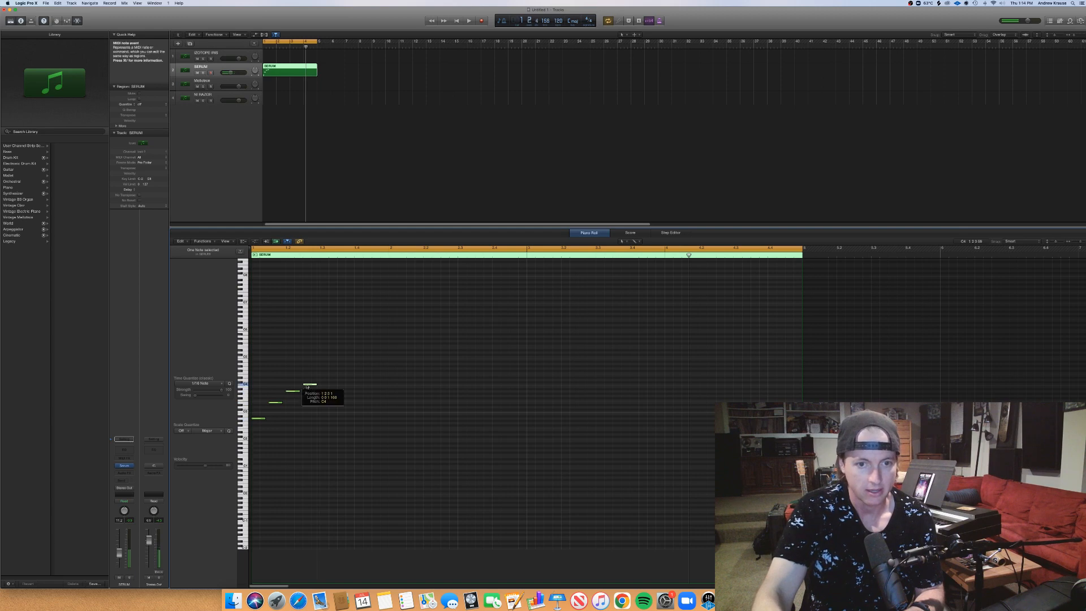
key(space)
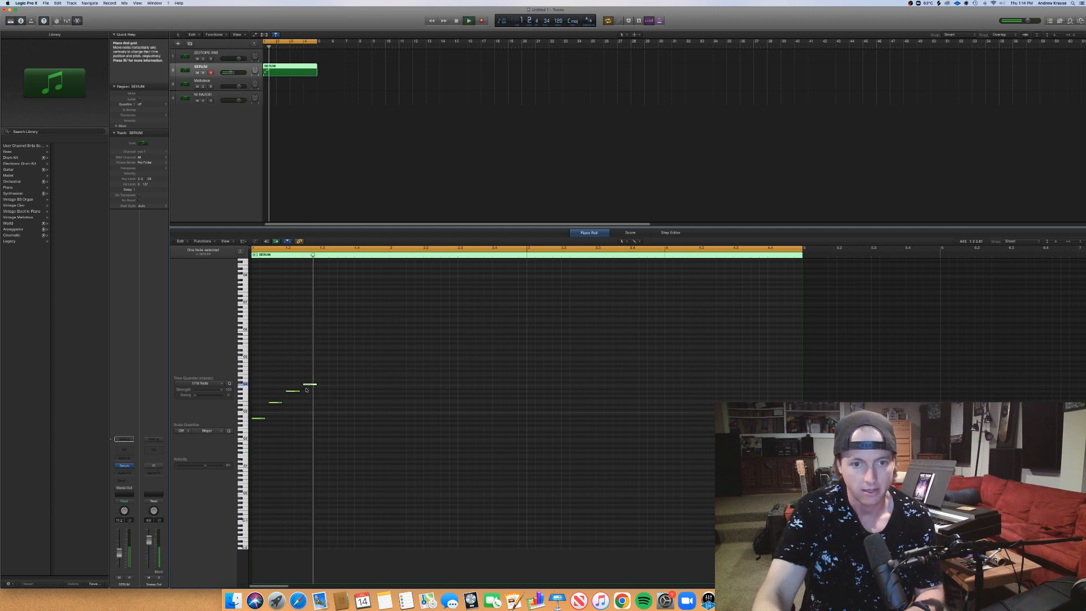
key(space)
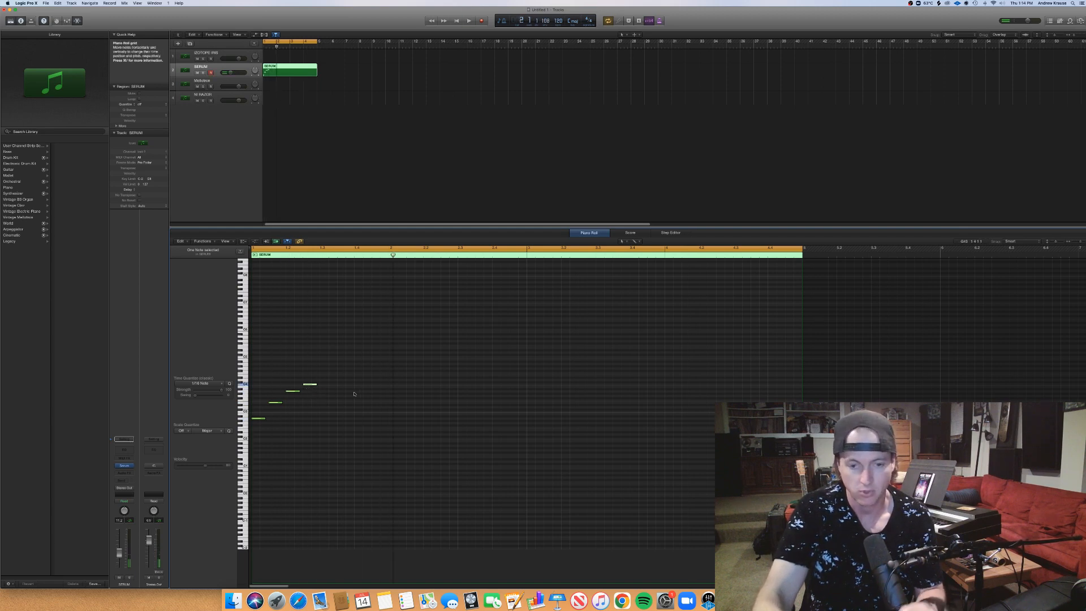
Draw four ascending notes at eighth-note spacing from bar 2, starting below bar 1's first note, and raise the last one slightly.
click(392, 430)
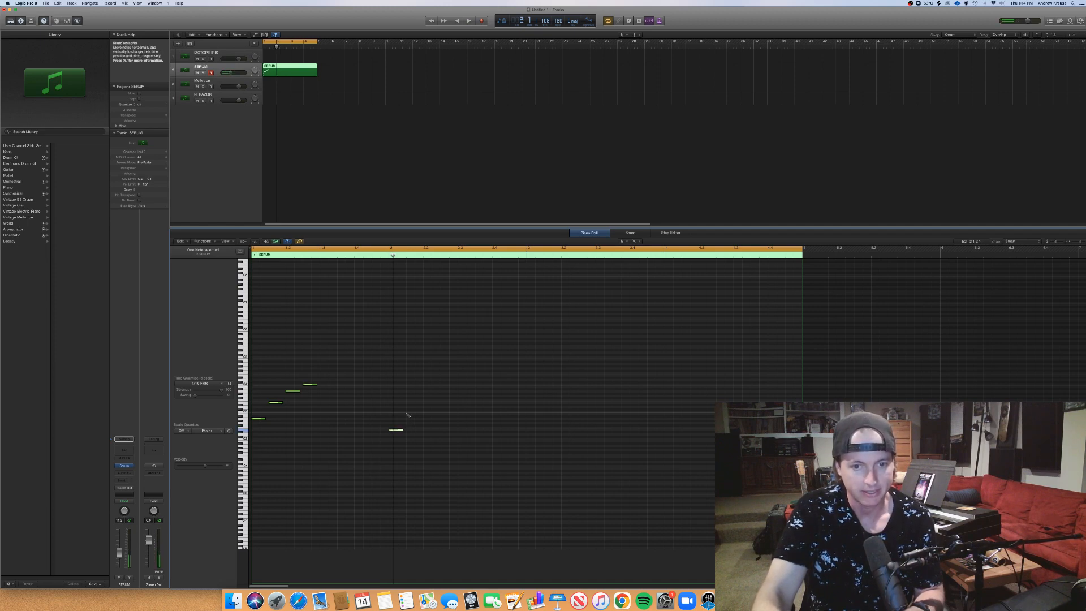
click(407, 414)
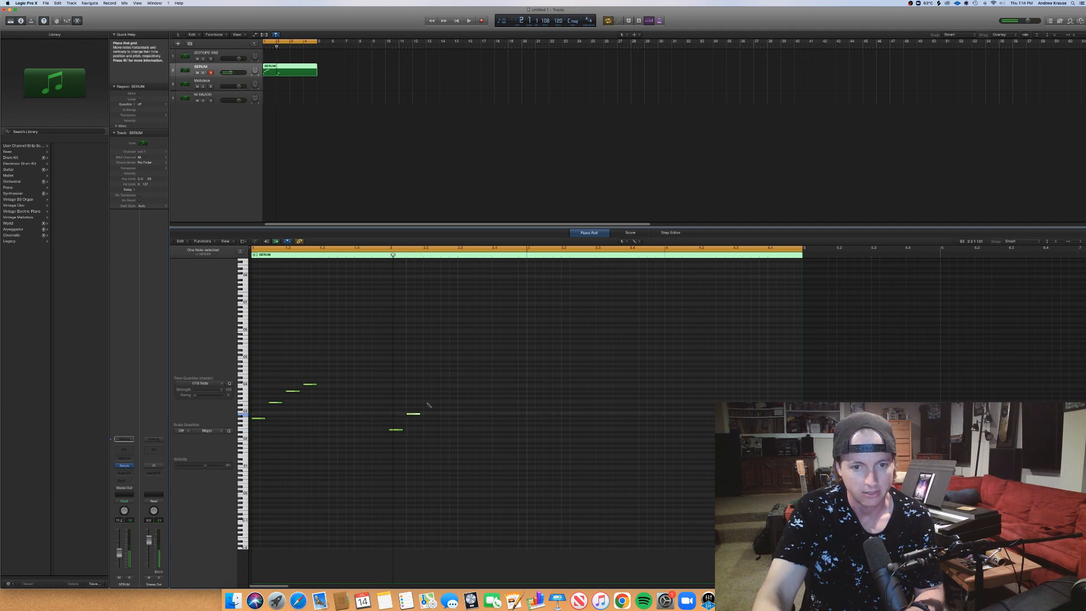
click(425, 402)
click(441, 395)
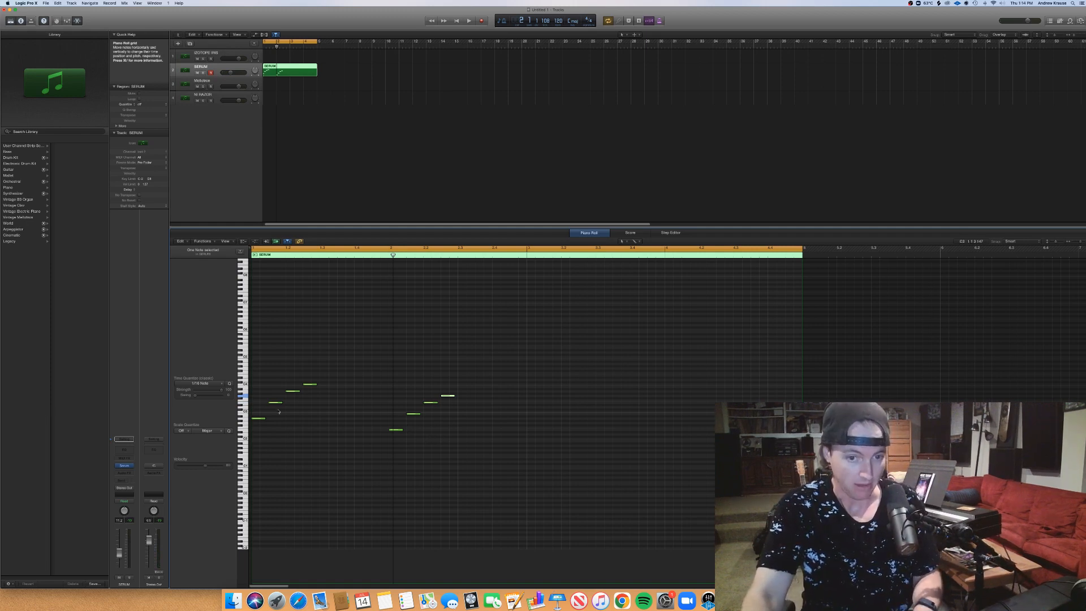
drag(449, 397, 450, 396)
click(457, 405)
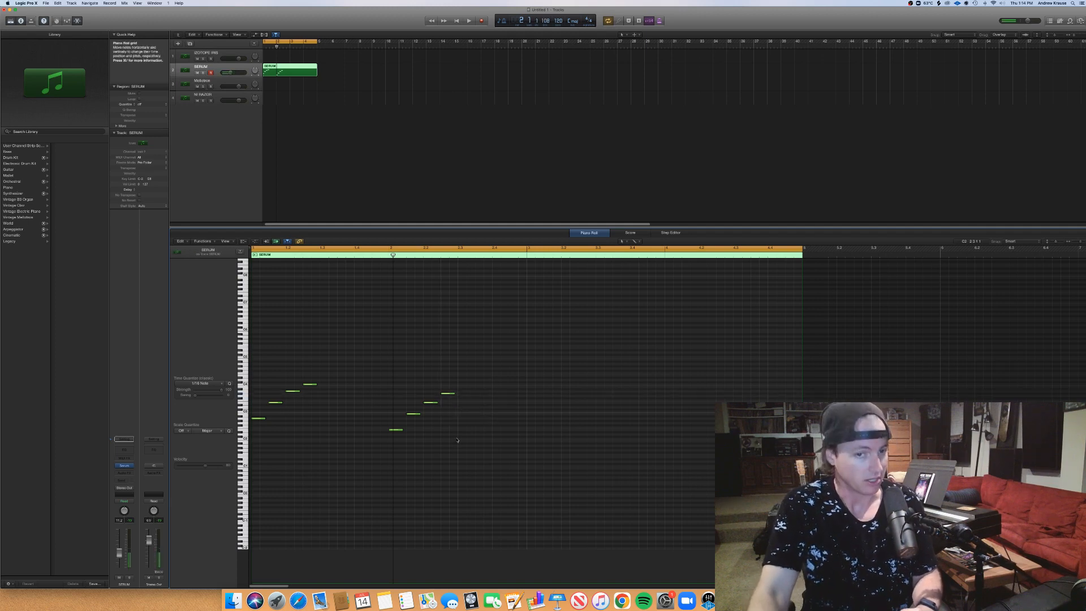
Draw four ascending notes at eighth-note spacing from bar 3, starting just above bar 2's first note, and play the pattern.
click(529, 430)
drag(531, 430, 531, 427)
click(546, 411)
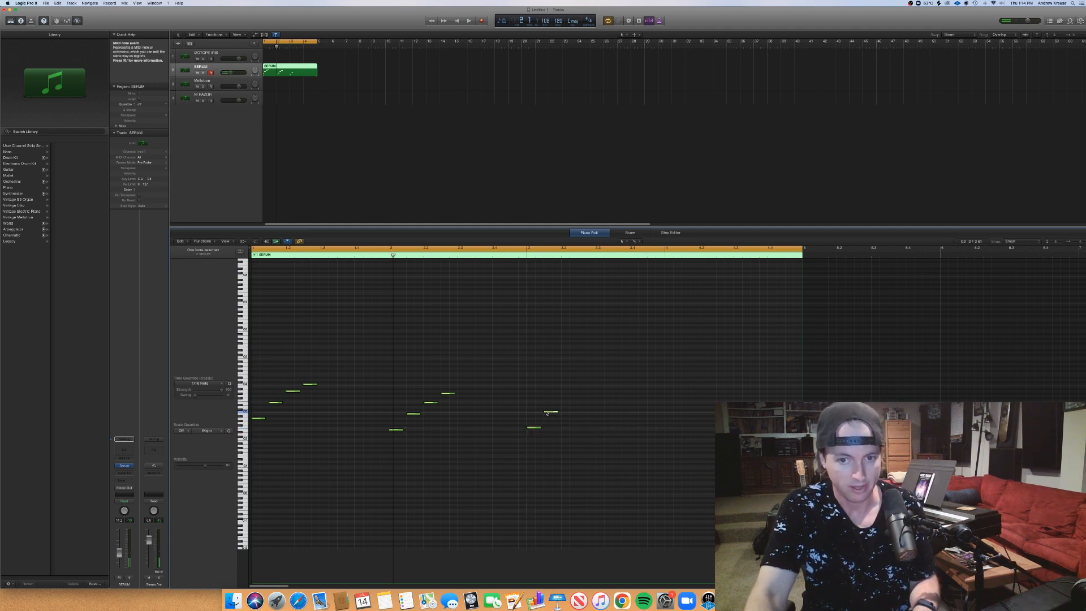
click(562, 402)
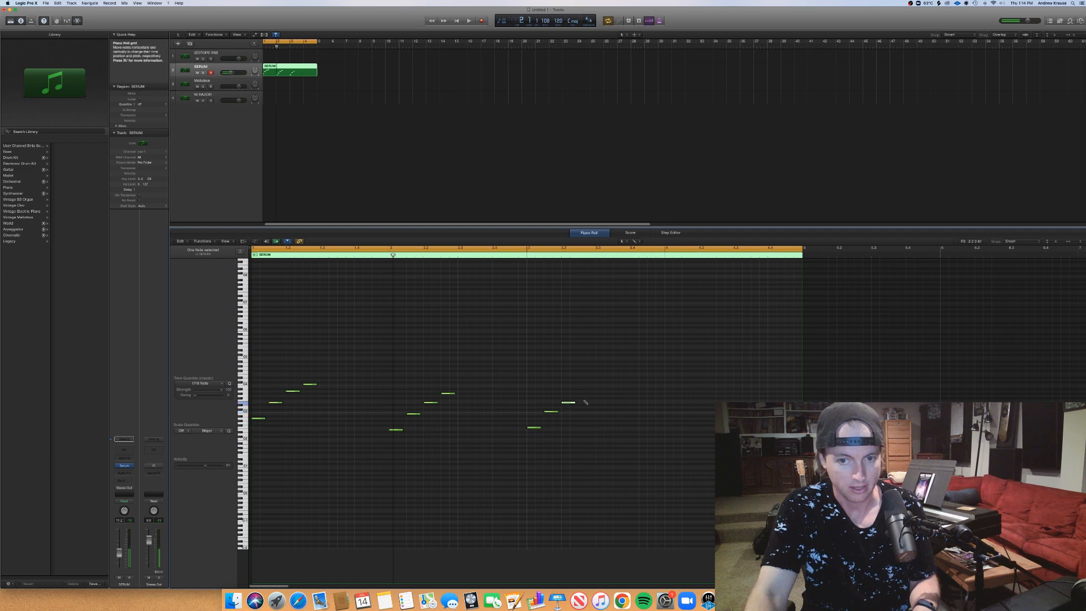
click(583, 401)
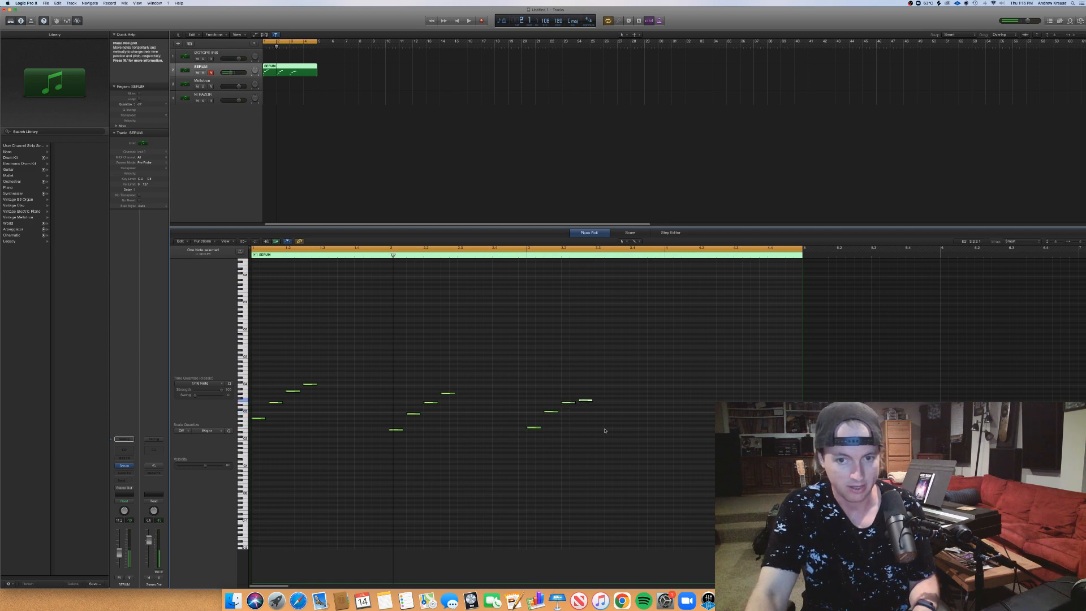
key(space)
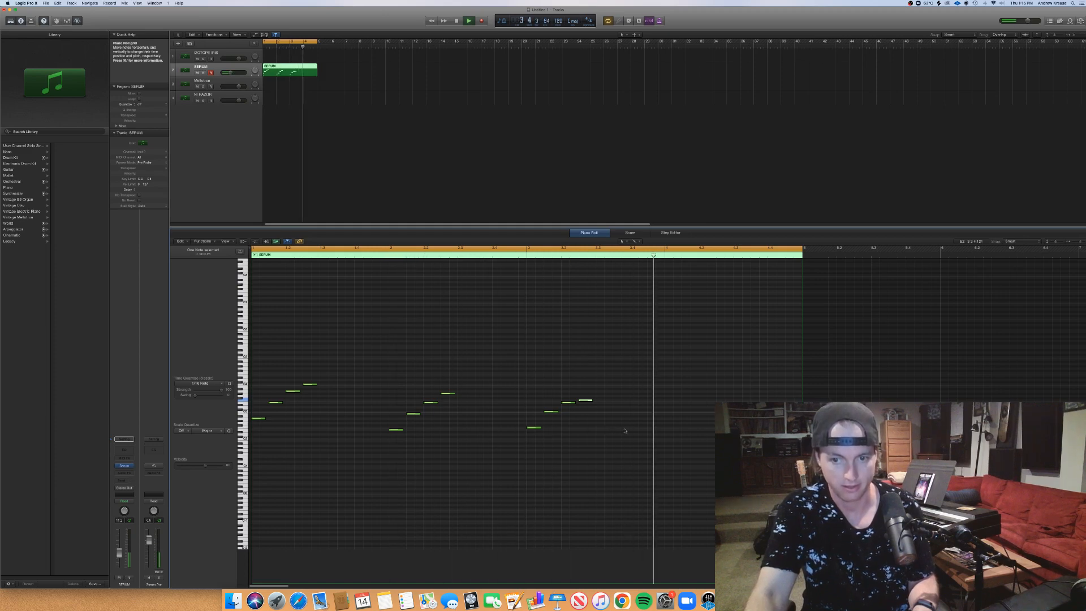
key(space)
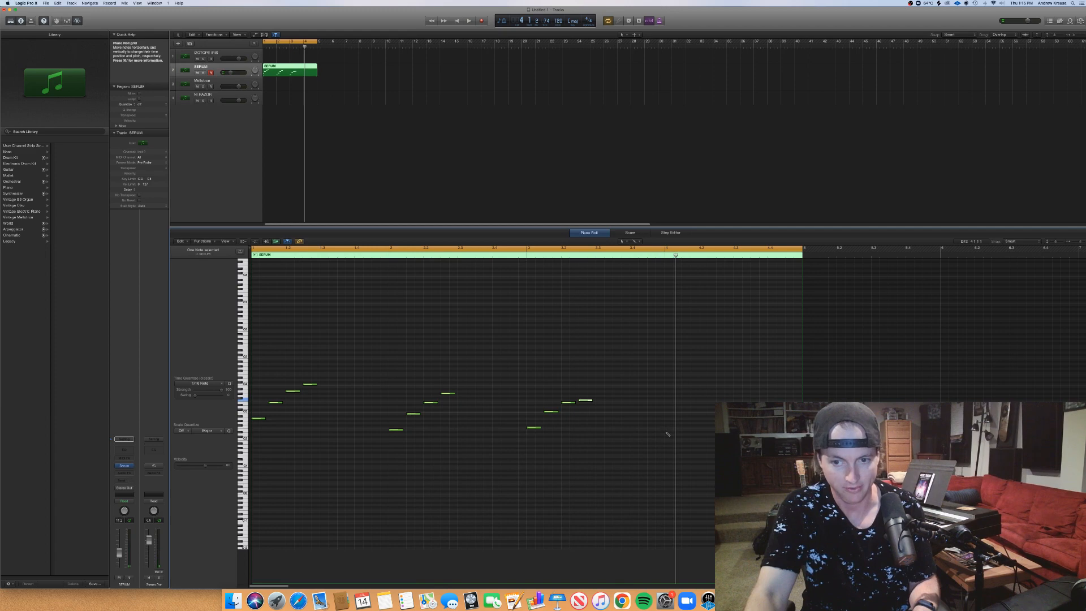
Draw four ascending notes at eighth-note spacing from bar 4, starting below bar 3's first note, and audition the pattern.
click(668, 433)
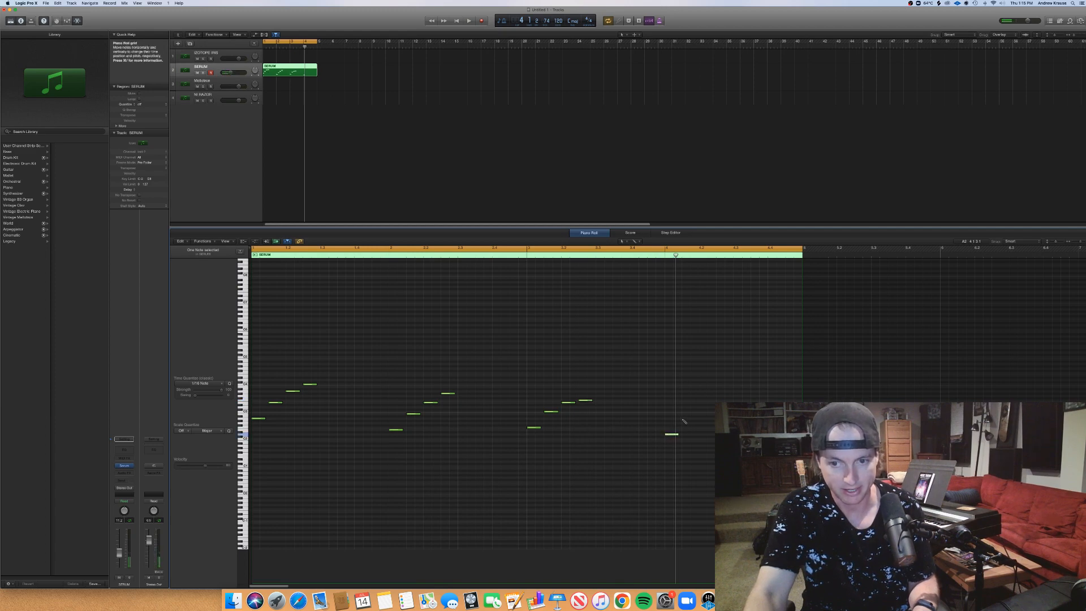
click(688, 417)
click(705, 406)
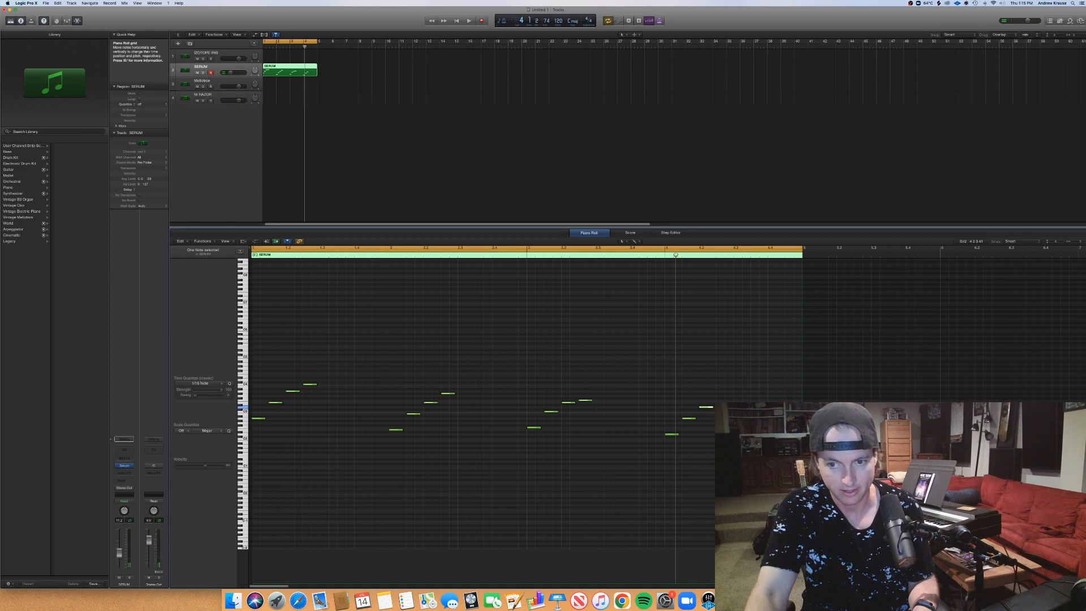
click(721, 417)
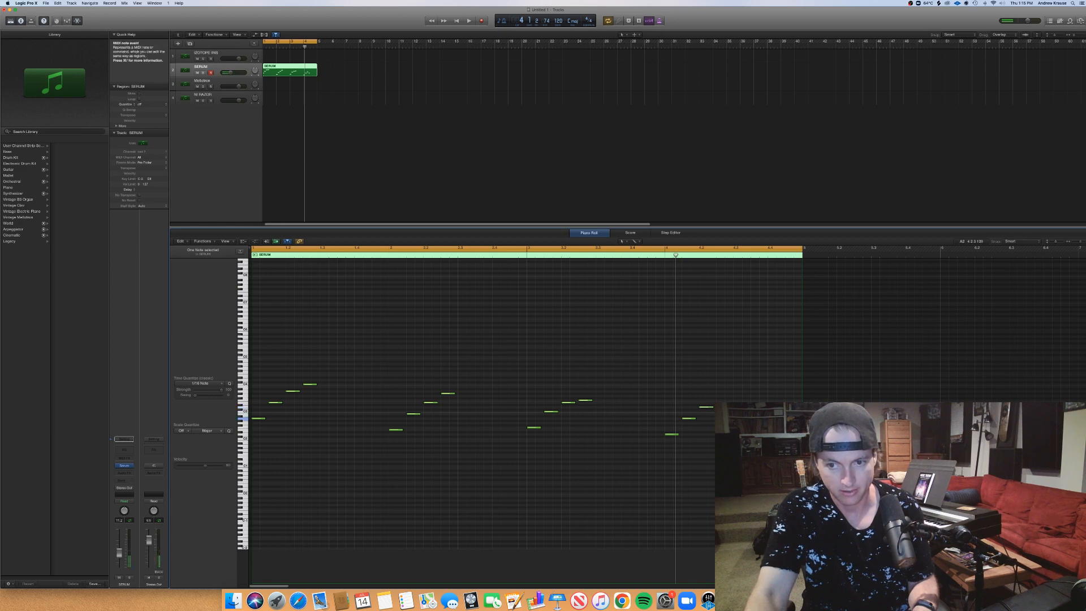
drag(721, 418, 723, 400)
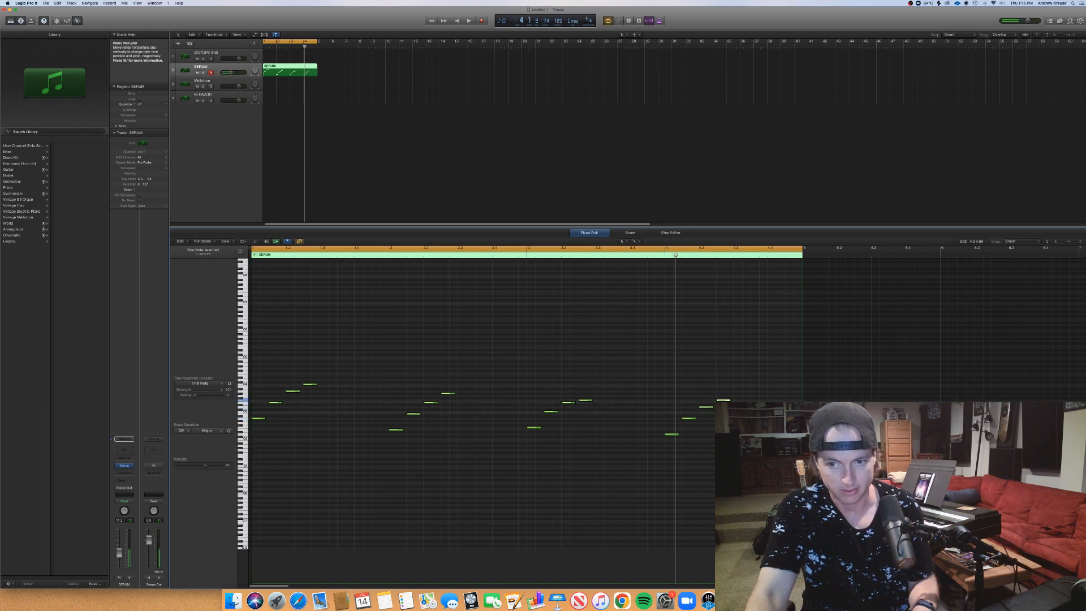
key(space)
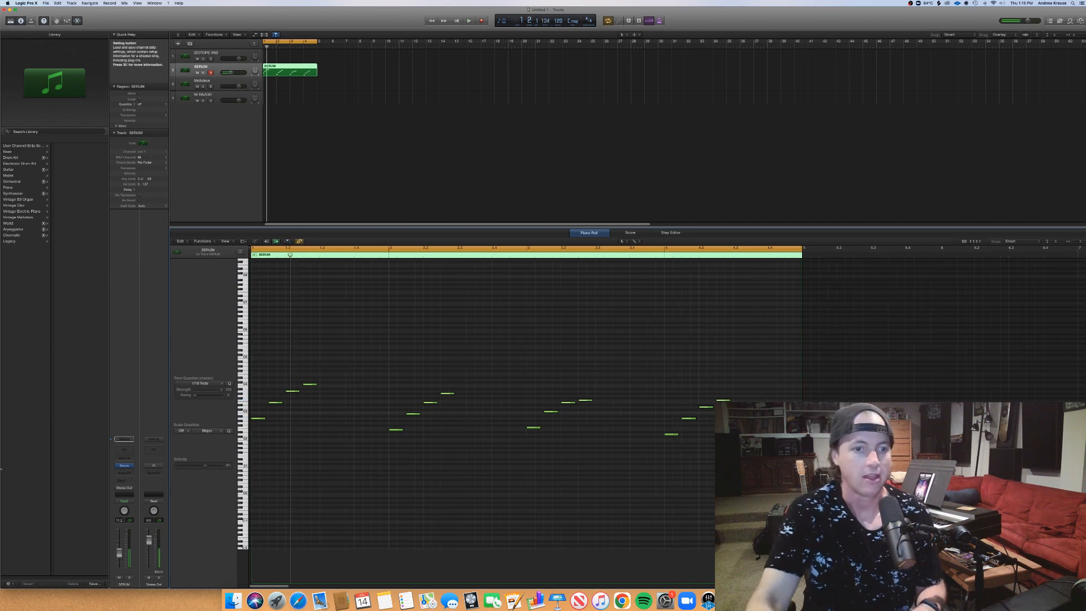
Open the track's Serum synth, audition Envelope 1 with a short plucky decay, and stretch the decay back out.
click(124, 465)
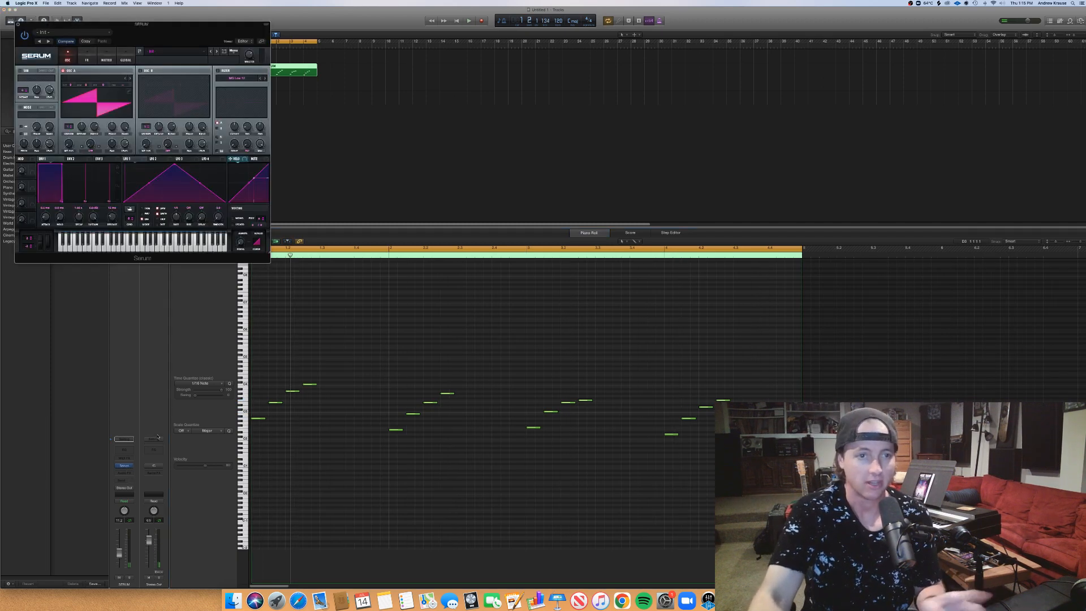
drag(174, 34, 574, 101)
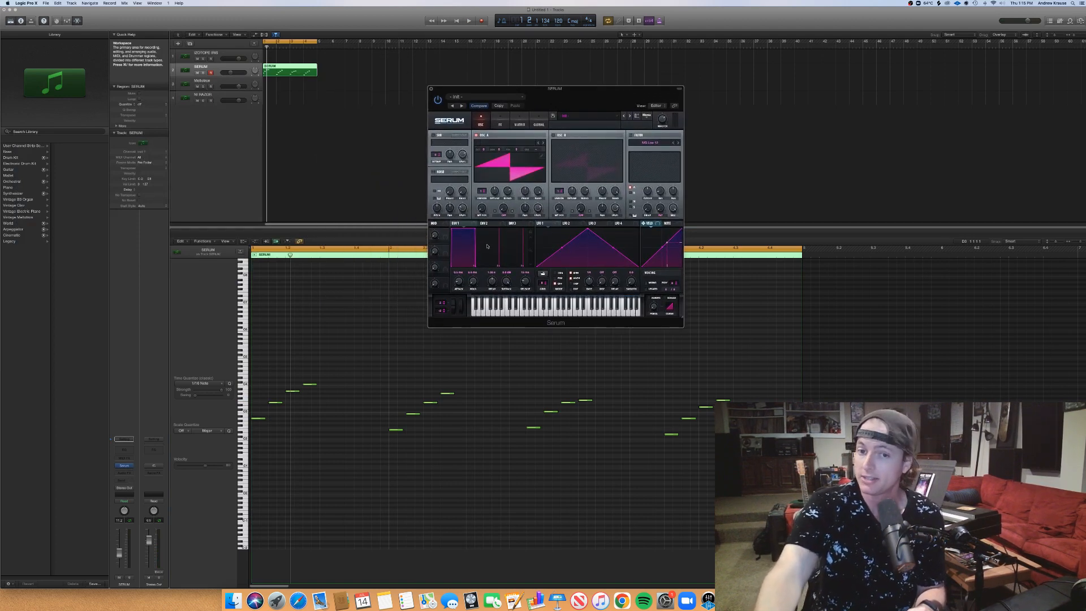
drag(475, 230, 452, 231)
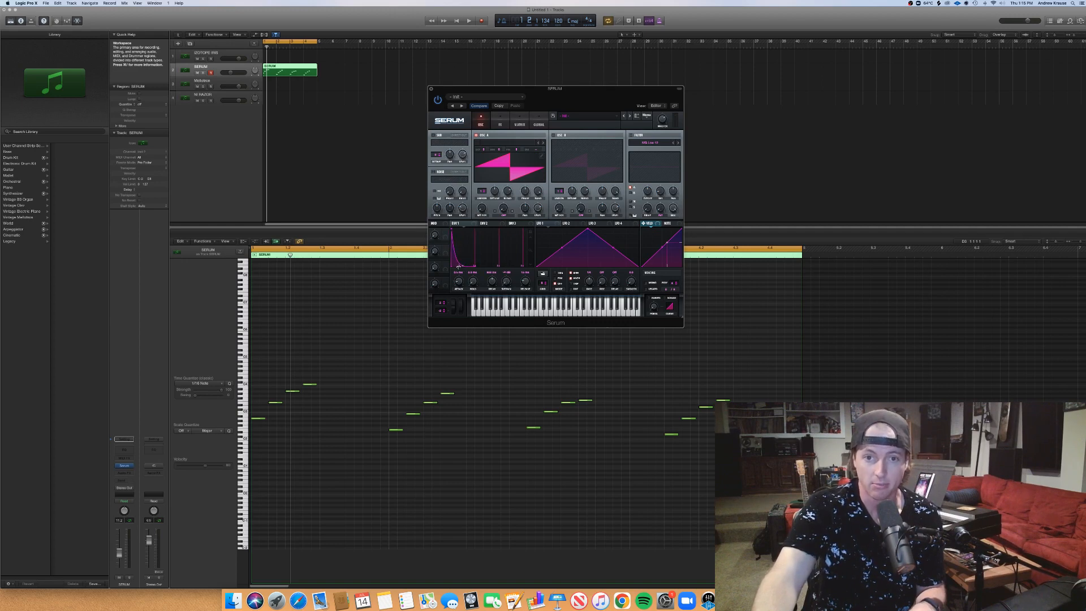
key(space)
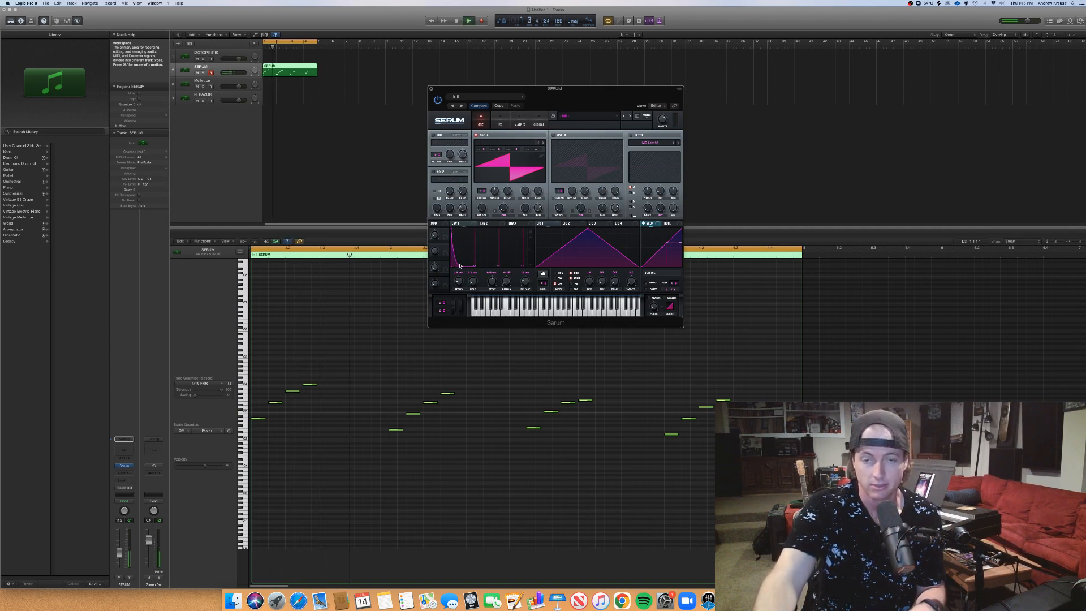
key(space)
drag(473, 266, 475, 229)
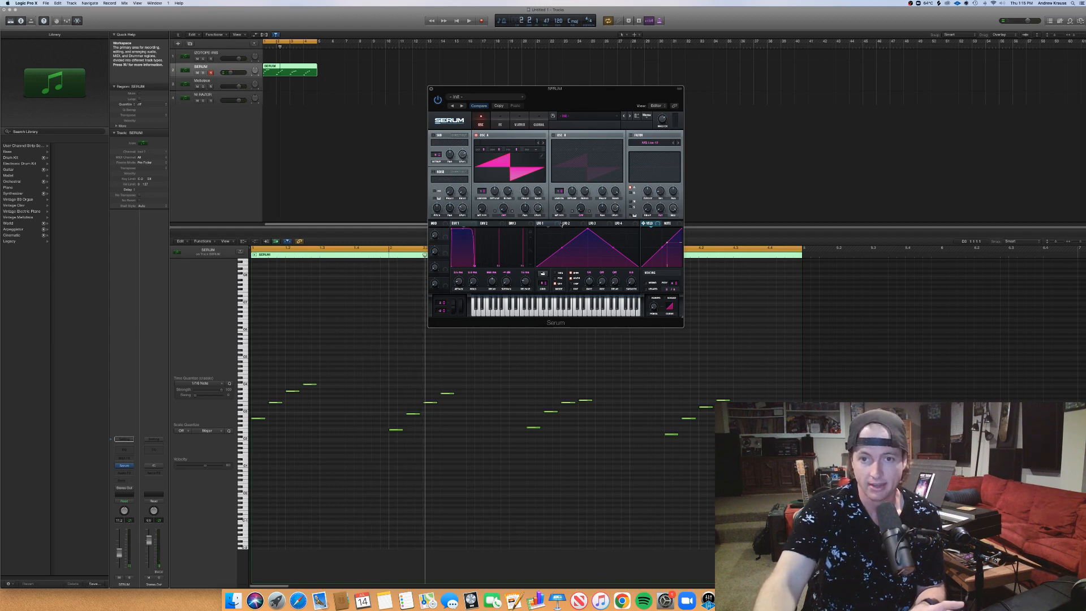
Reshape LFO 1 into a falling curve with a small bump midway and assign it to oscillator A's level.
drag(589, 230, 537, 230)
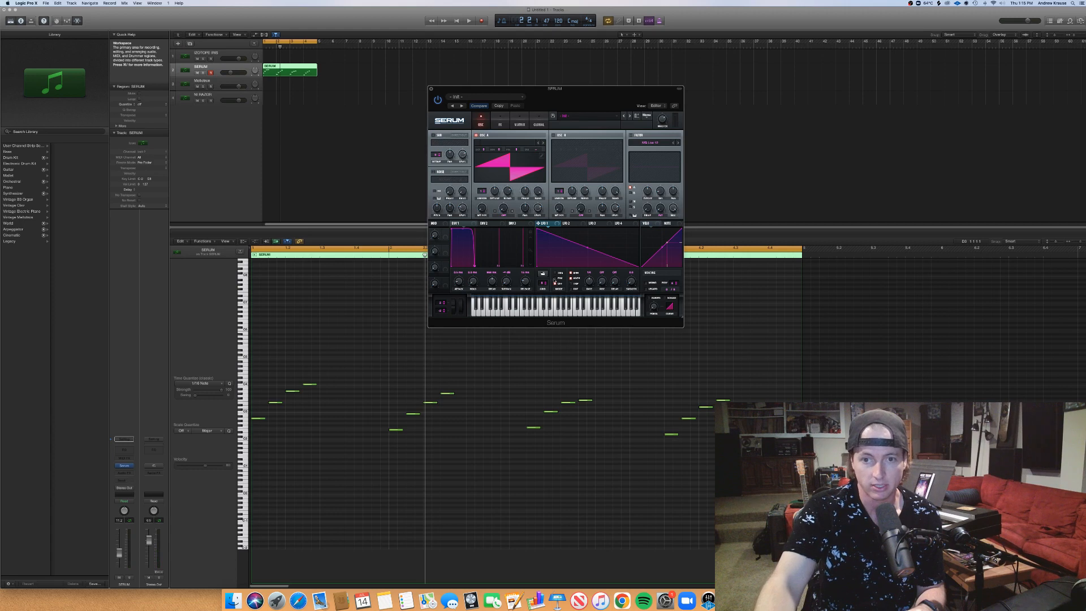
double_click(564, 252)
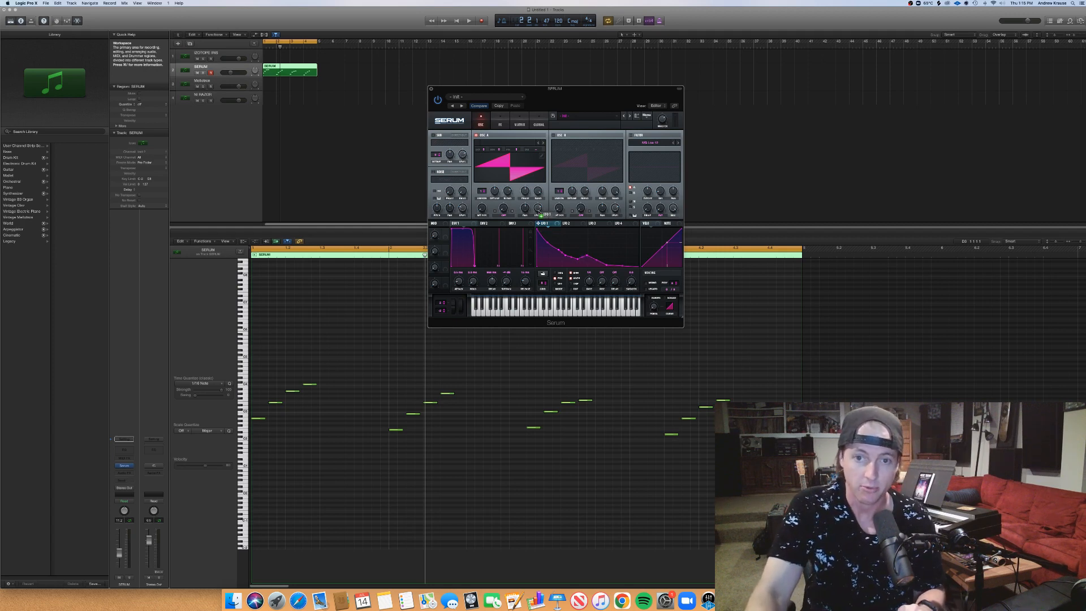
drag(534, 205, 537, 207)
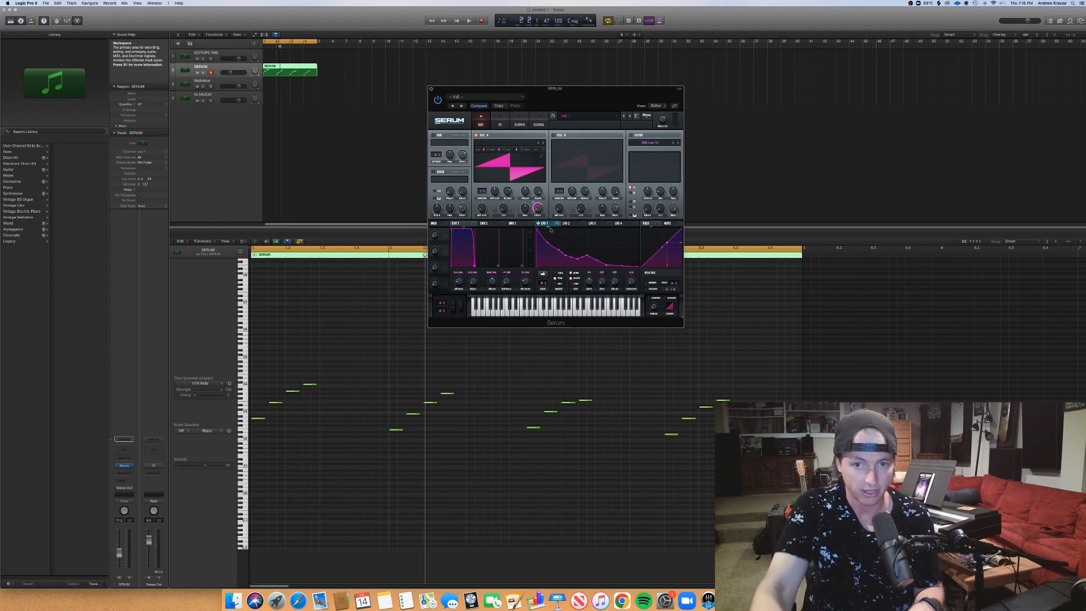
Audition the pattern and load a table from Cymatics - FM Wavetables Vol 1 into oscillator A.
key(space)
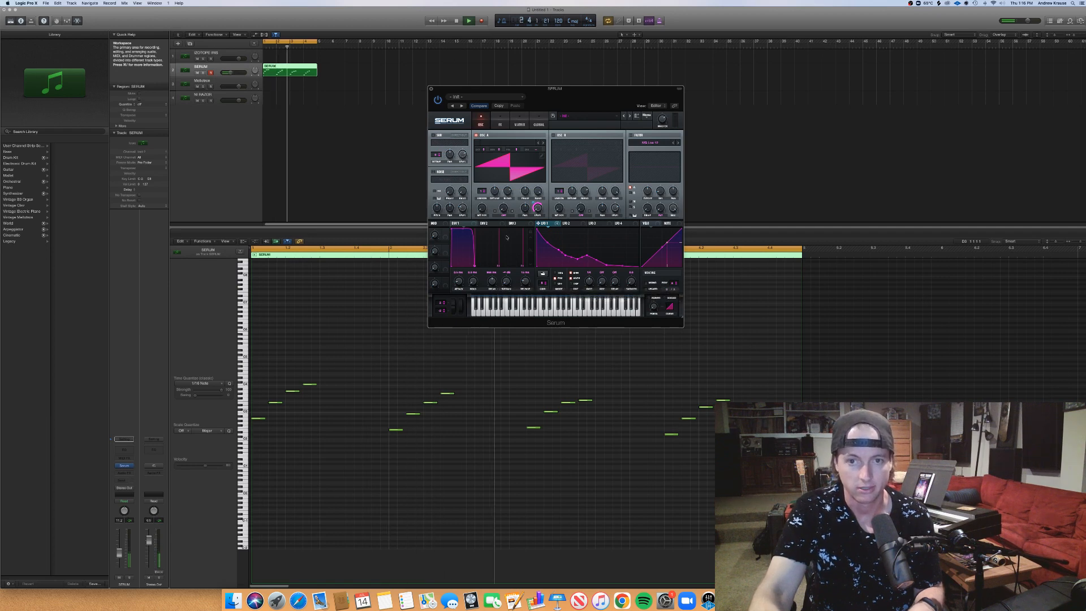
key(space)
click(512, 142)
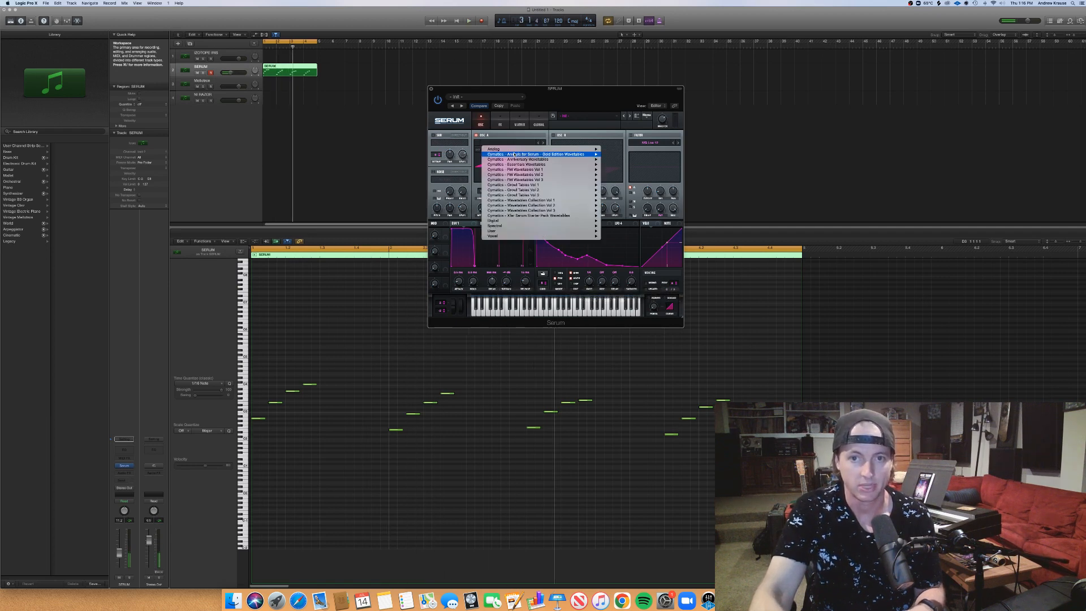
mouse_move(521, 169)
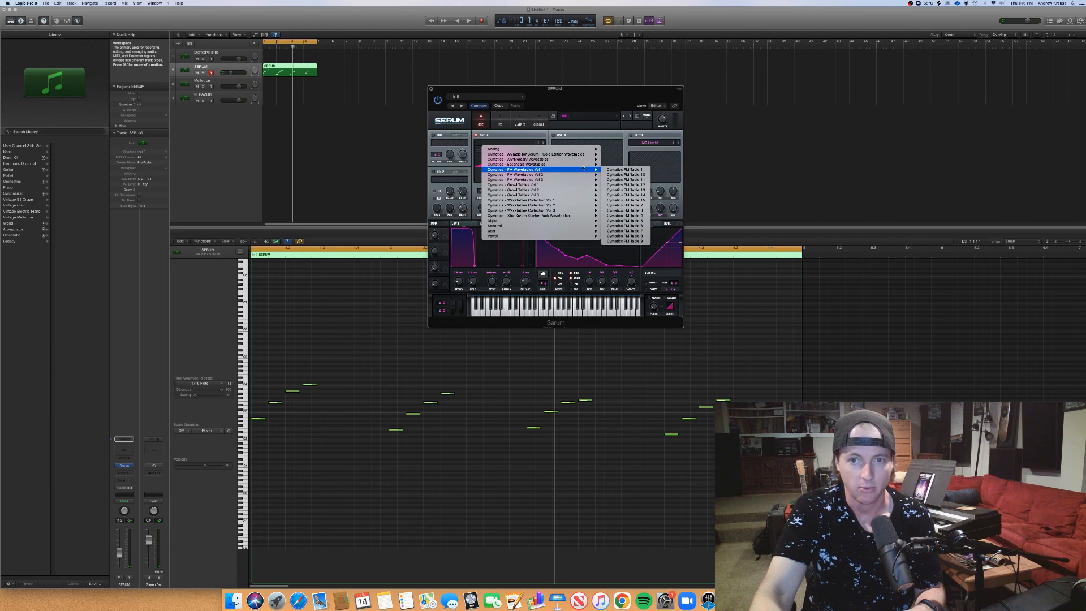
click(625, 179)
key(space)
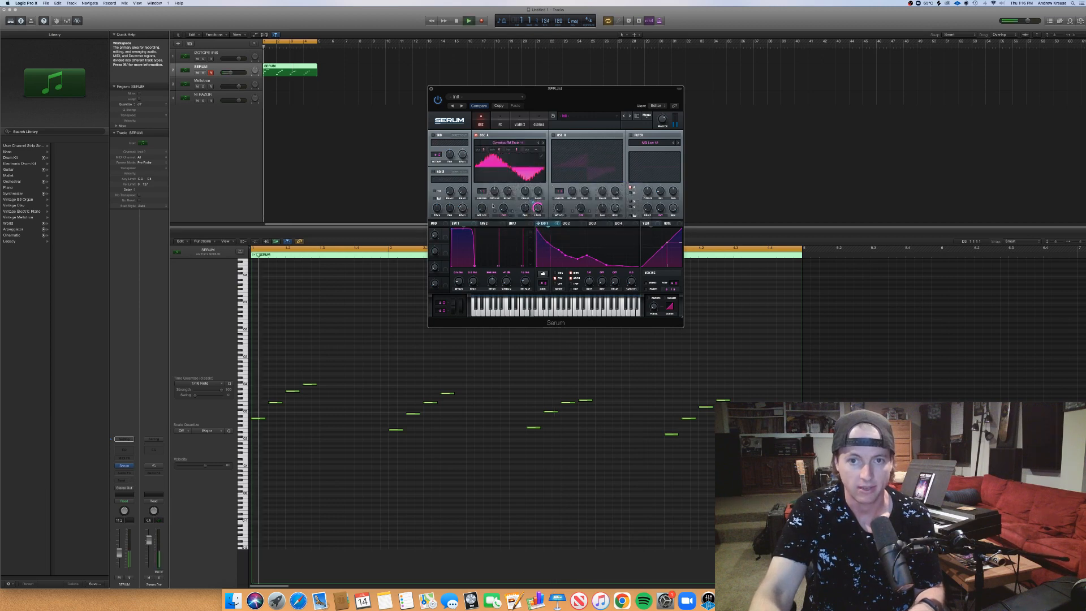
Raise oscillator A's wavetable position, assign LFO 2 to it, and play the pattern.
drag(482, 207, 482, 201)
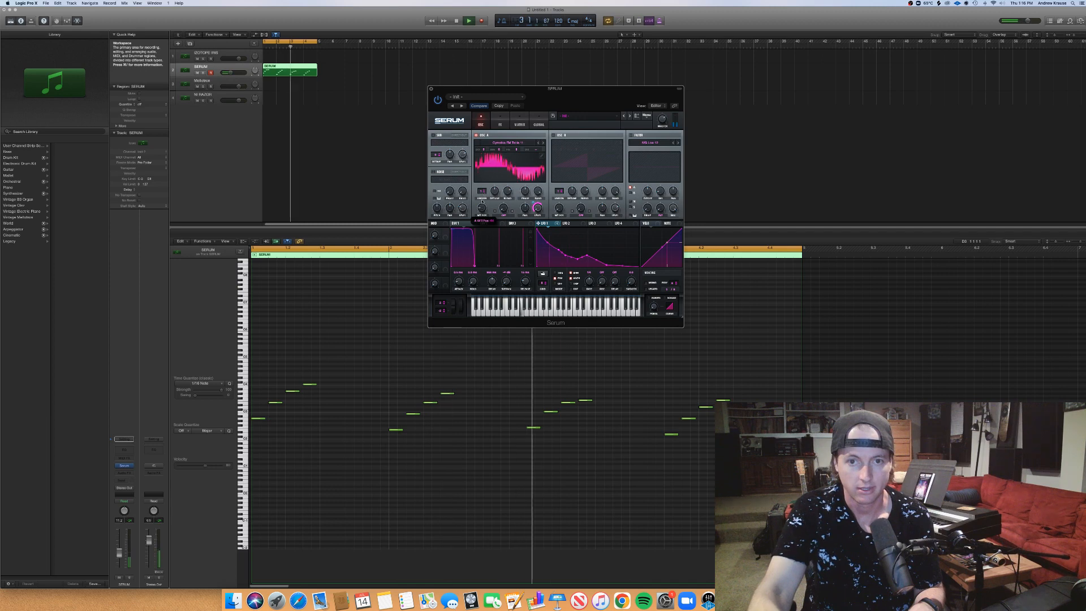
key(space)
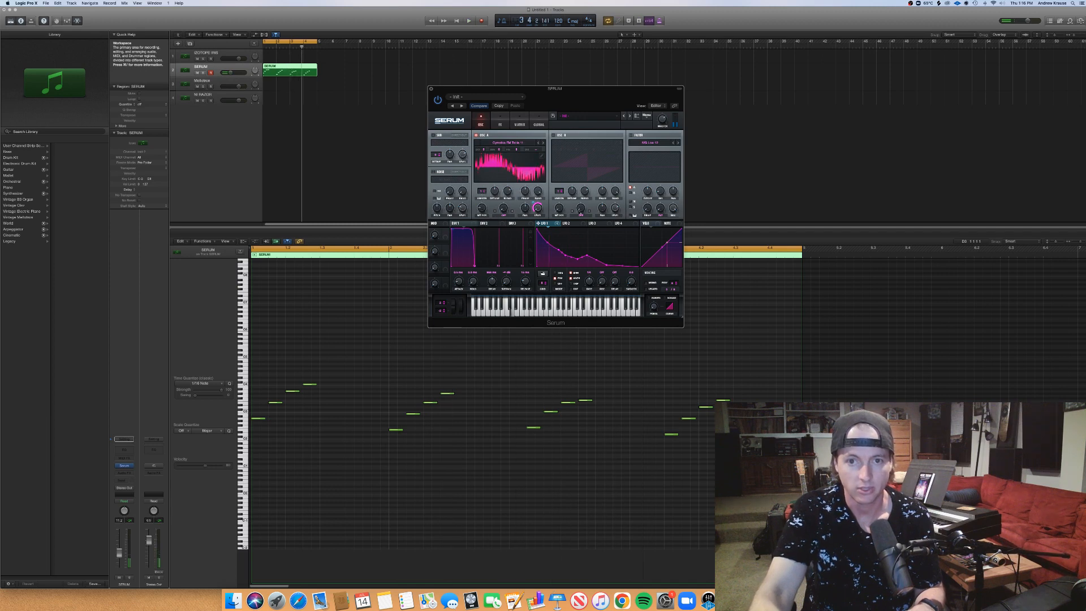
click(569, 223)
drag(565, 223, 481, 222)
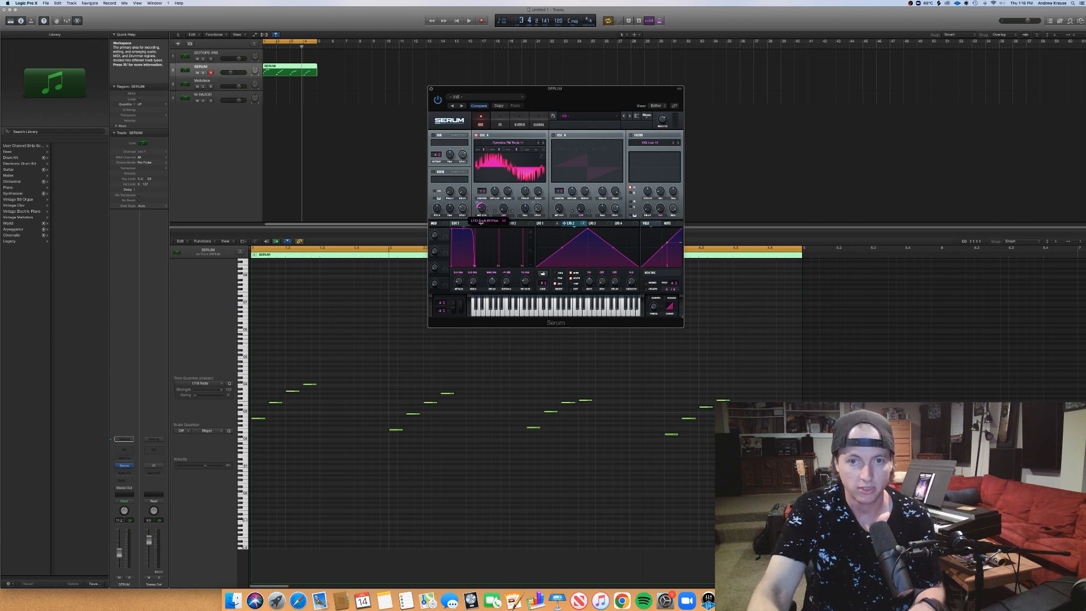
key(space)
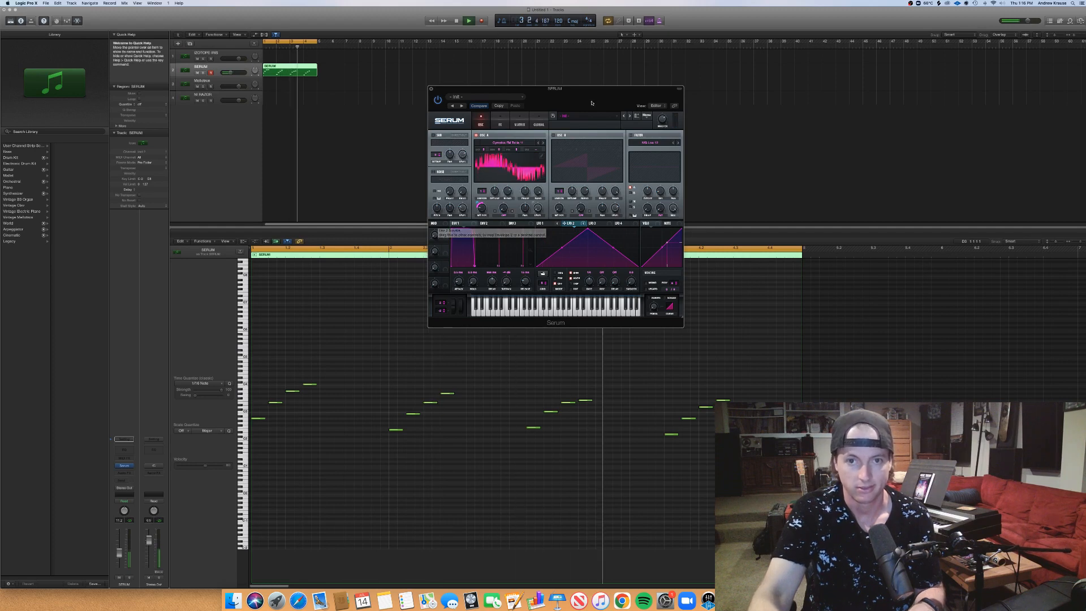
Turn on oscillator B and give oscillator A an FM (from B) warp, with its amount modulated by LFO 2.
click(553, 136)
key(space)
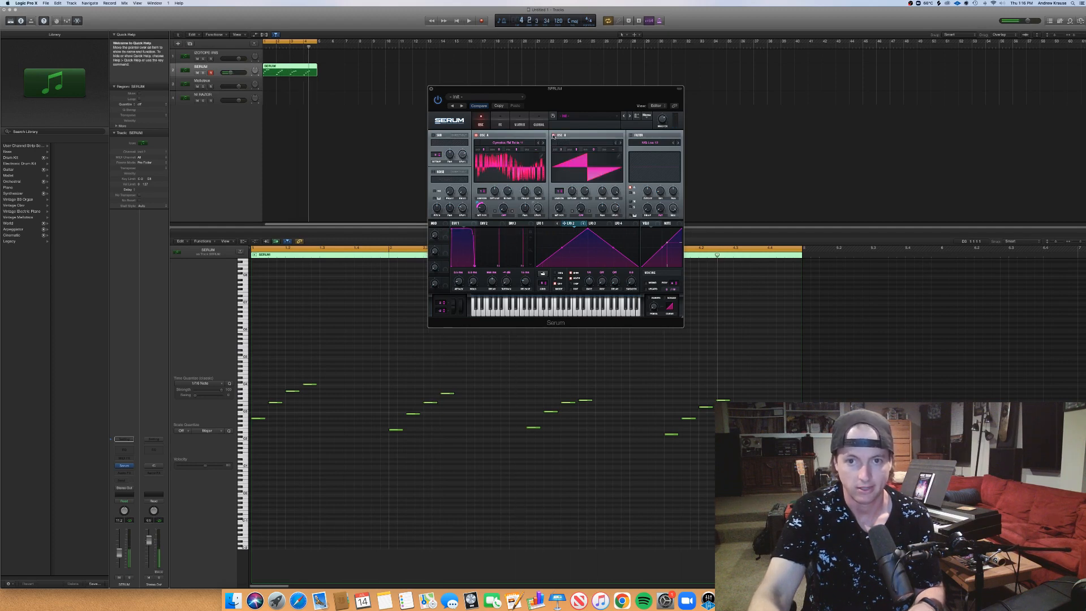
click(507, 217)
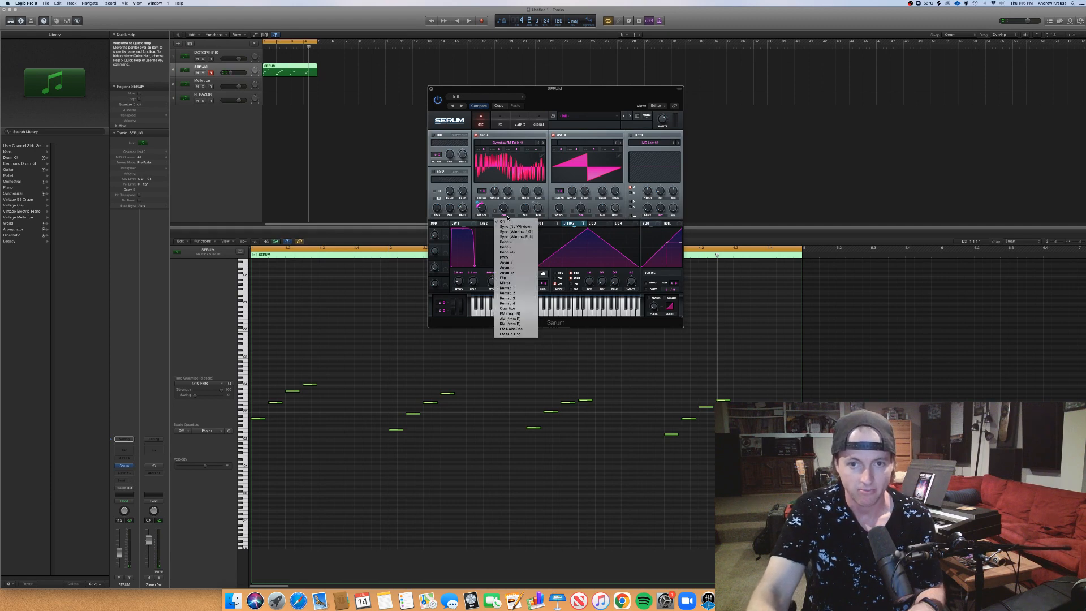
click(519, 308)
key(space)
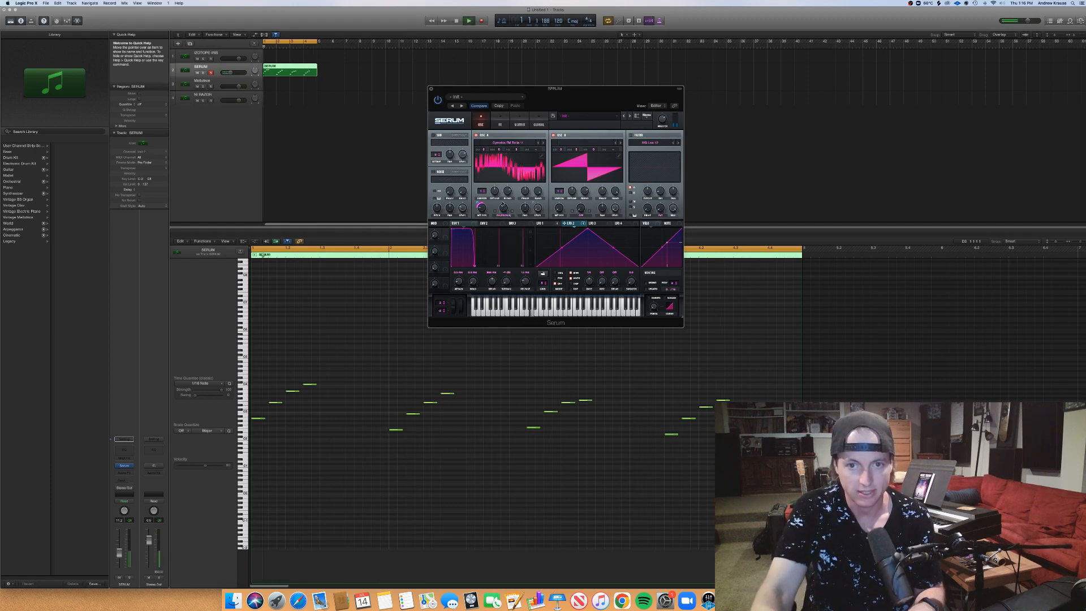
drag(503, 205, 504, 199)
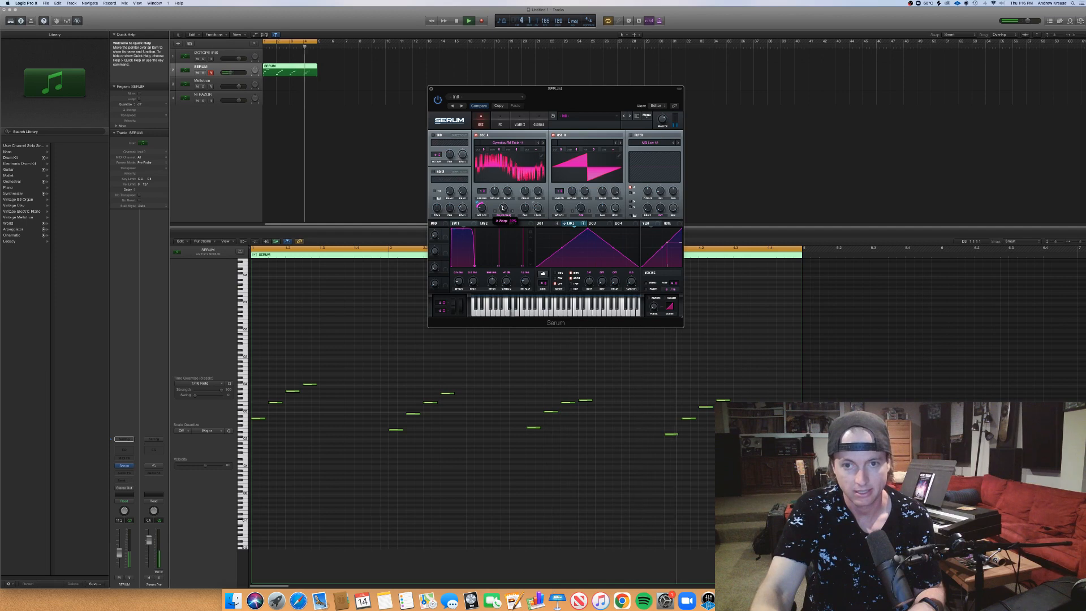
drag(540, 223, 502, 210)
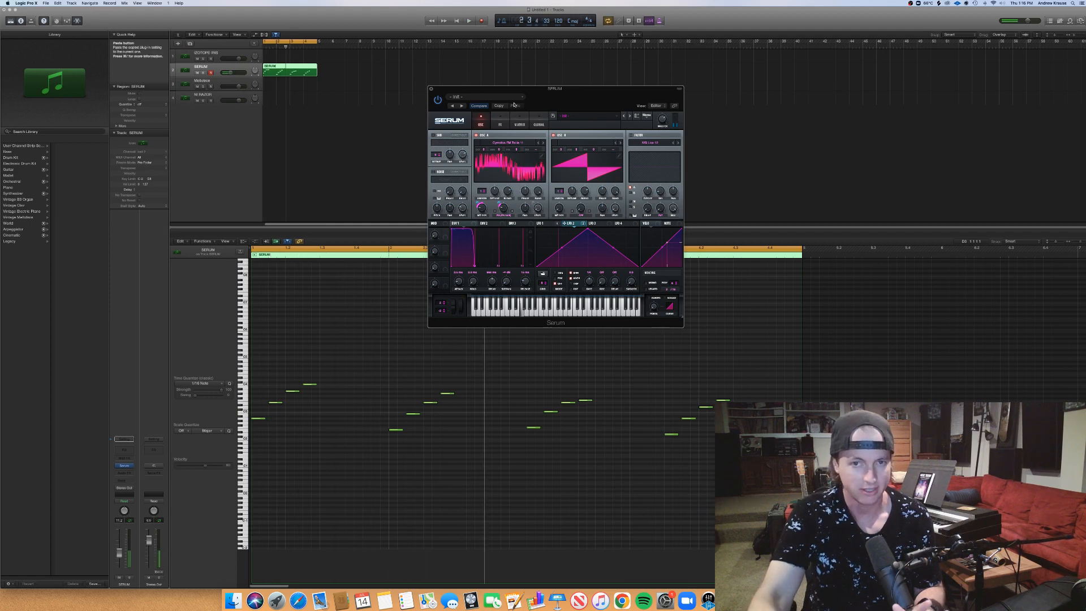
Turn on the sub oscillator with LFO 1 modulating its level, and adjust its octave during playback.
click(556, 224)
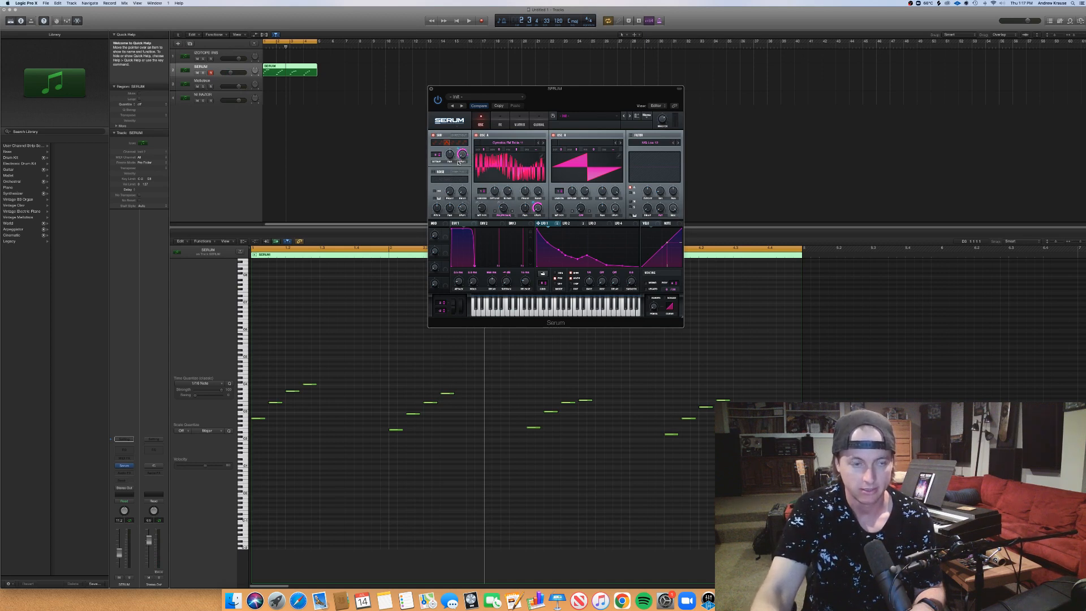
key(space)
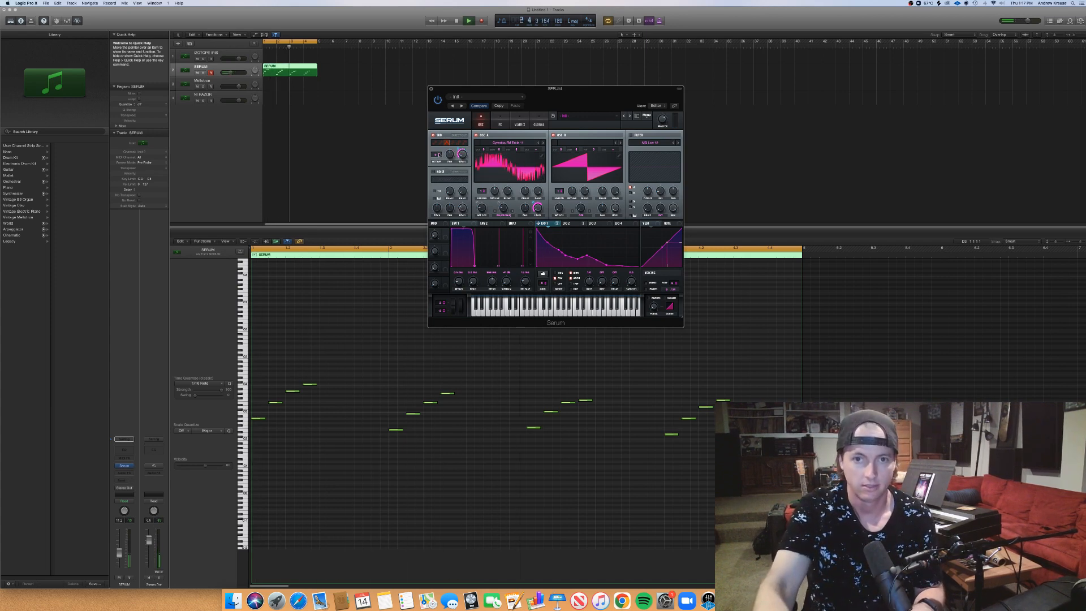
click(440, 155)
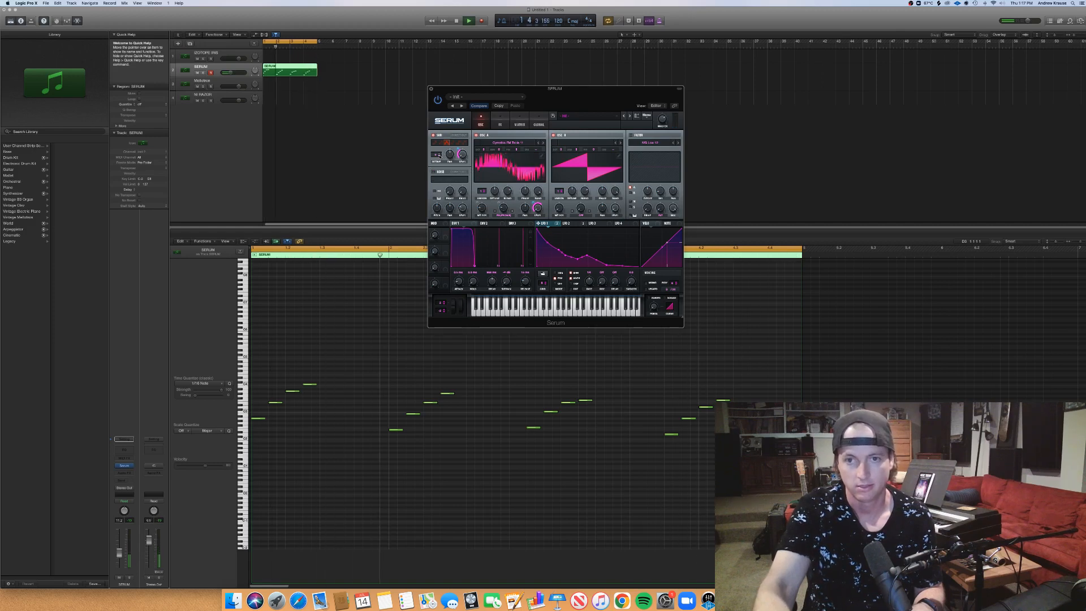
Enable the Hyper/Dimension effect and modulate both its Dimension size and Hyper mix with LFO 2.
click(500, 122)
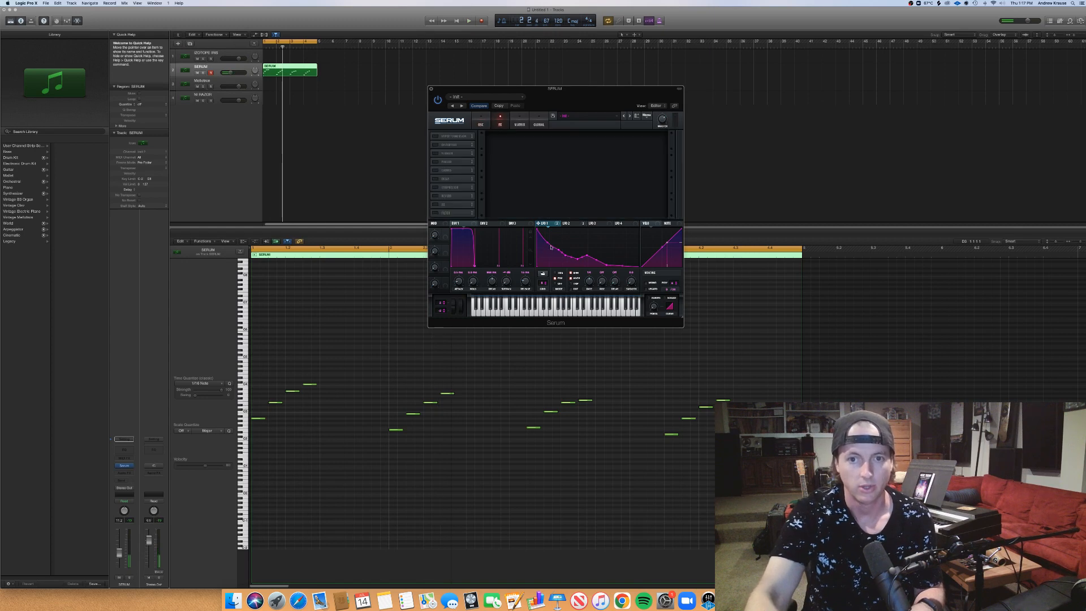
click(582, 224)
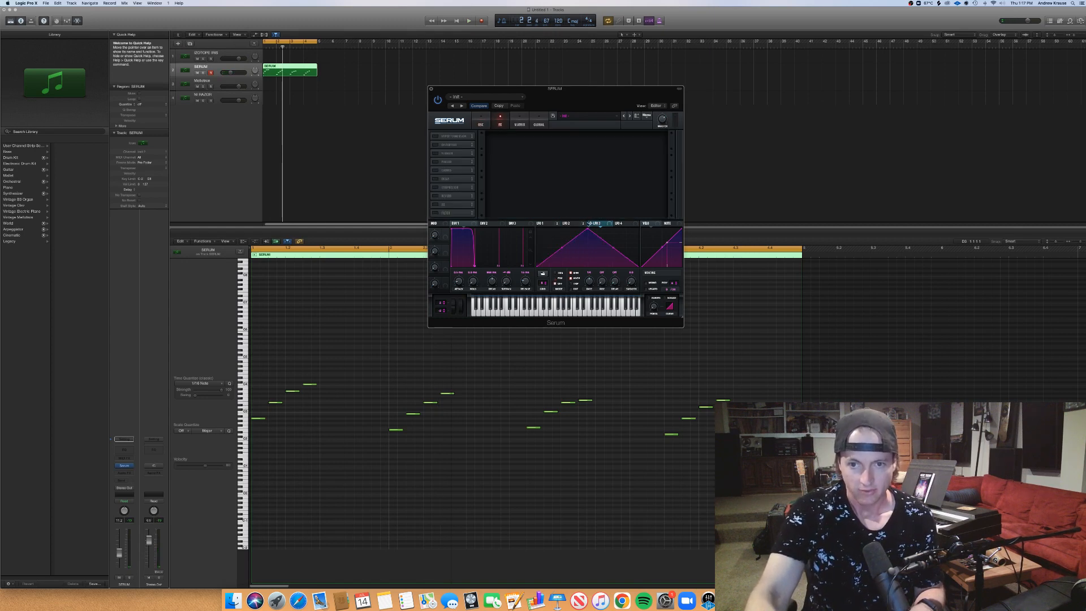
click(436, 136)
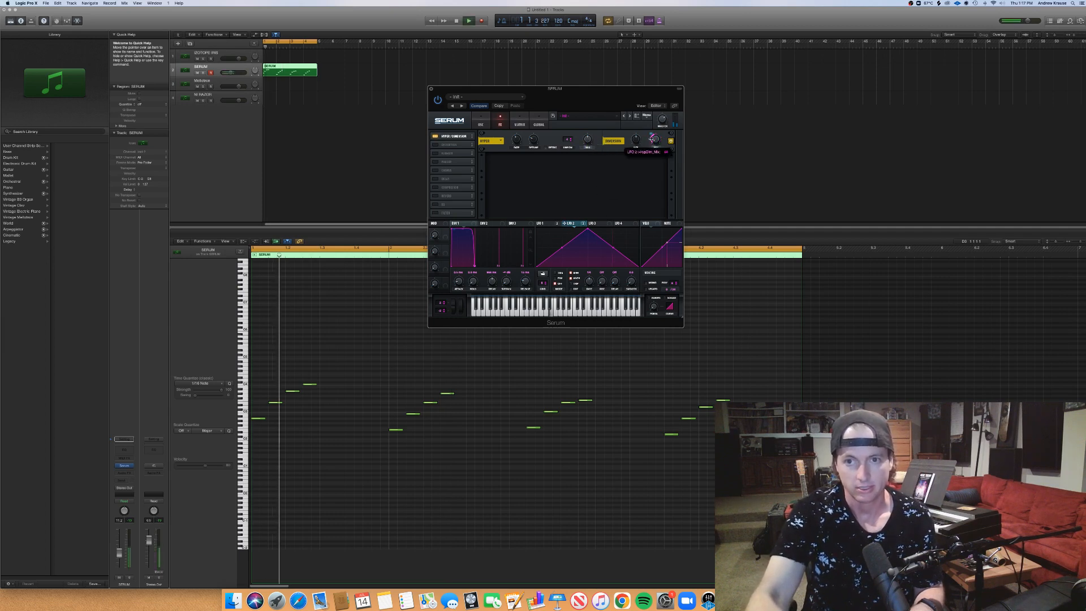
drag(652, 138, 651, 140)
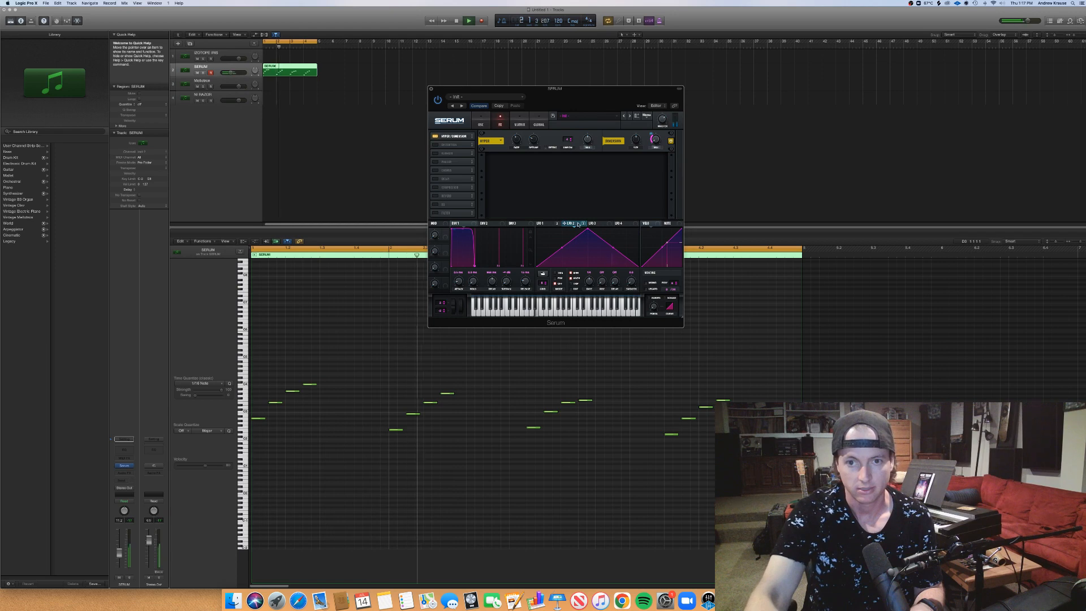
drag(540, 224, 585, 157)
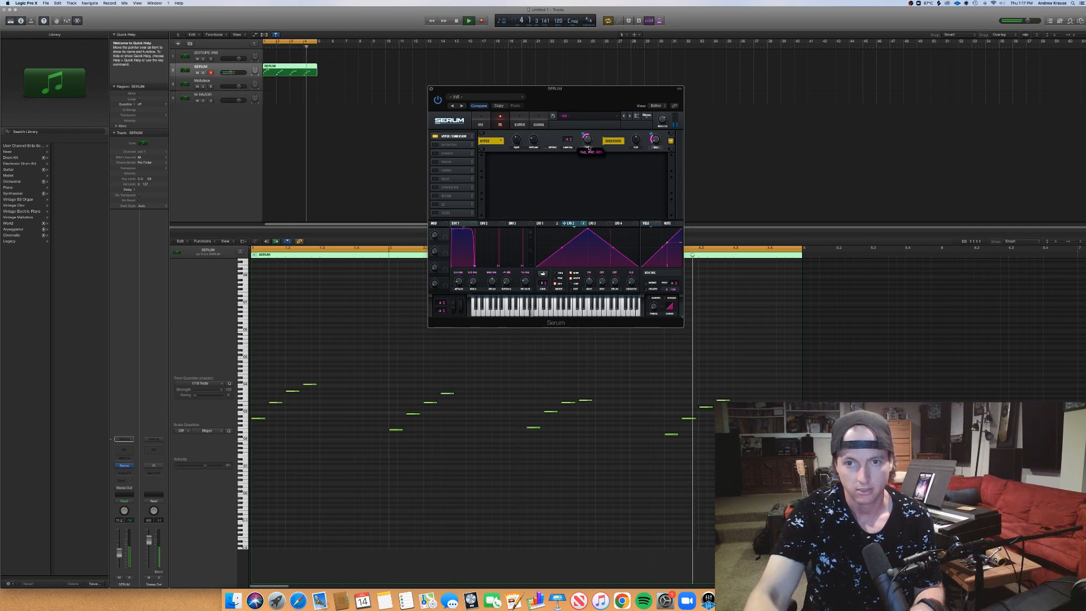
Bend LFO 3's rising ramp into a curve that starts slowly and climbs steeply at the end.
click(595, 222)
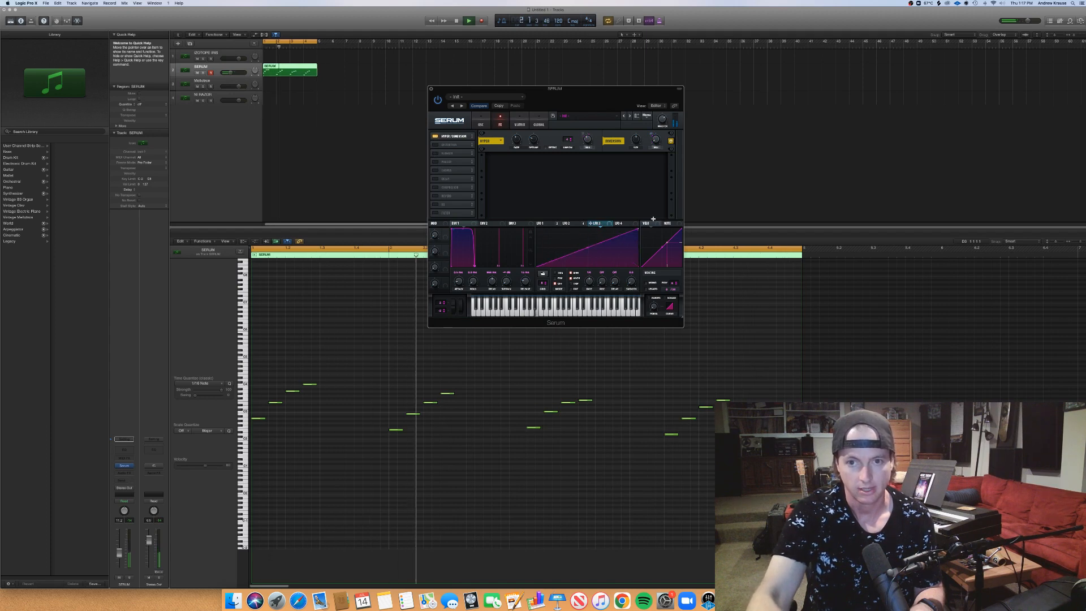
drag(587, 247, 587, 258)
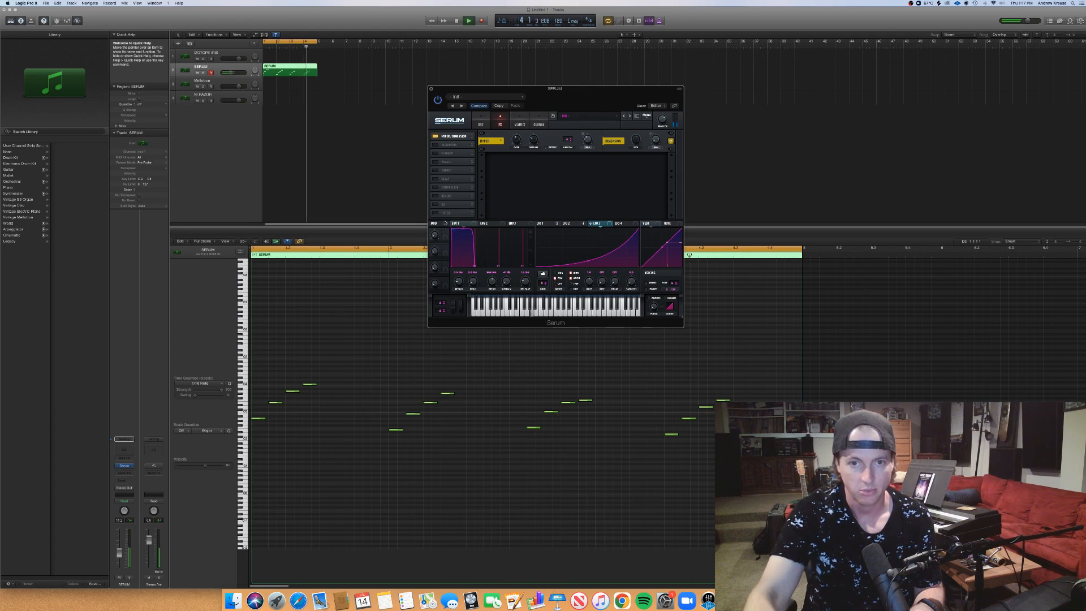
key(space)
Enable the Chorus and Reverb effects and modulate each one's mix with LFO 3 while auditioning the pattern.
click(434, 170)
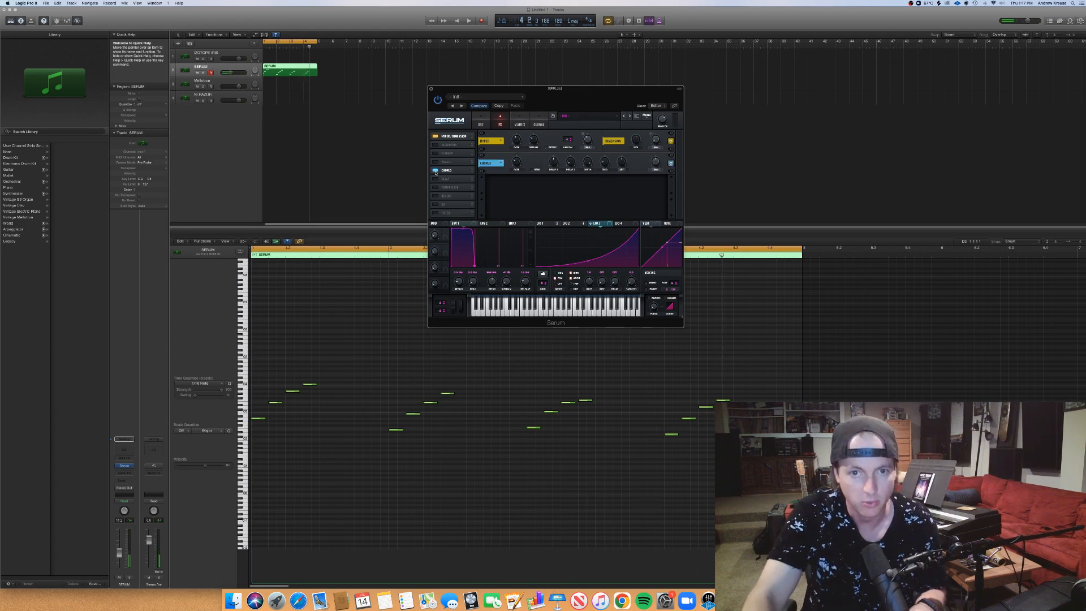
key(space)
right_click(658, 161)
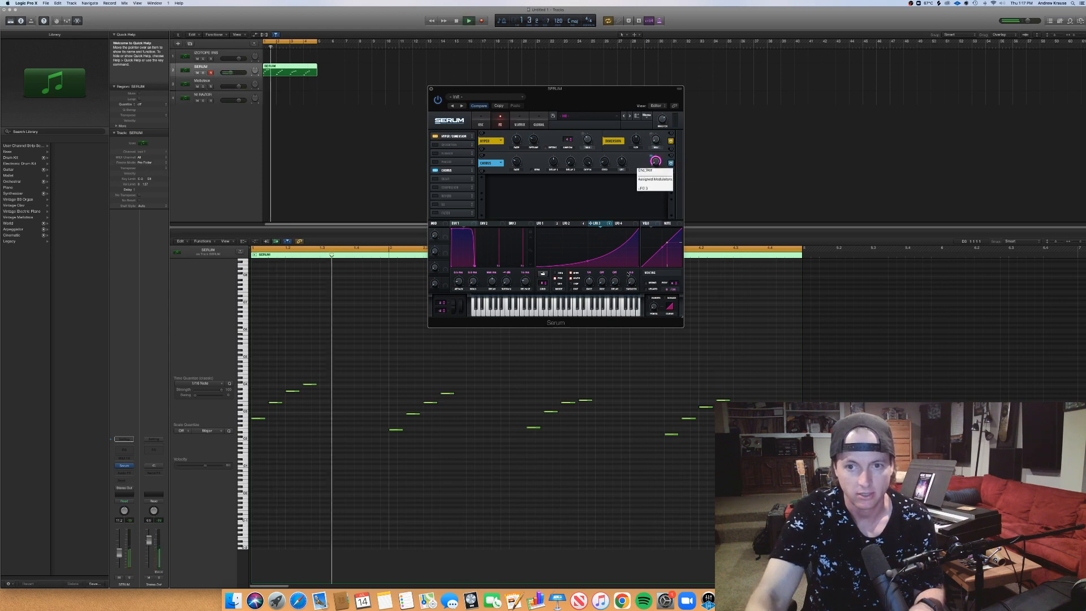
key(space)
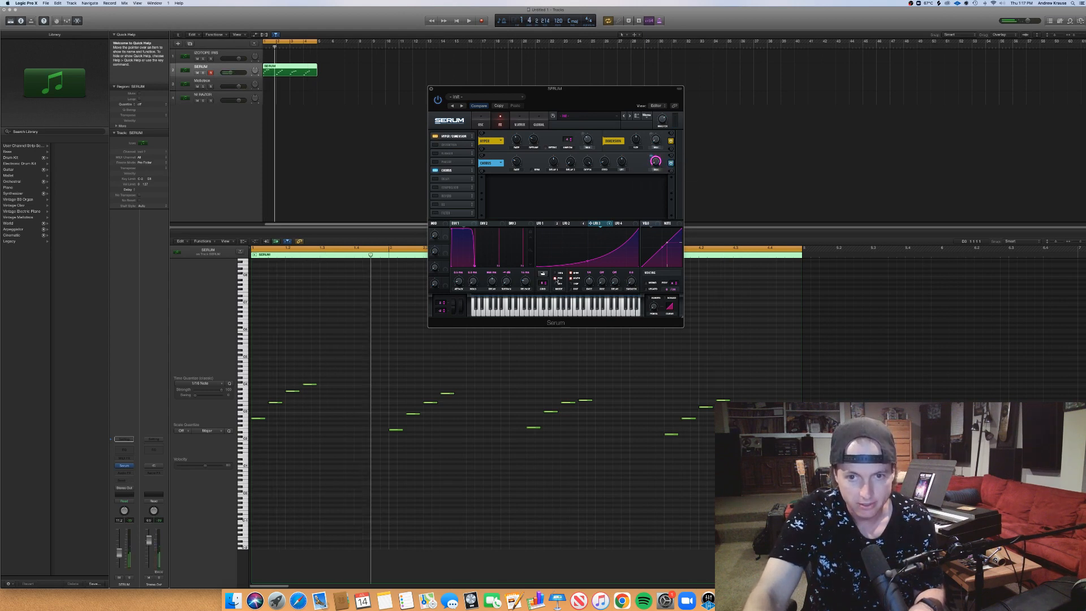
key(space)
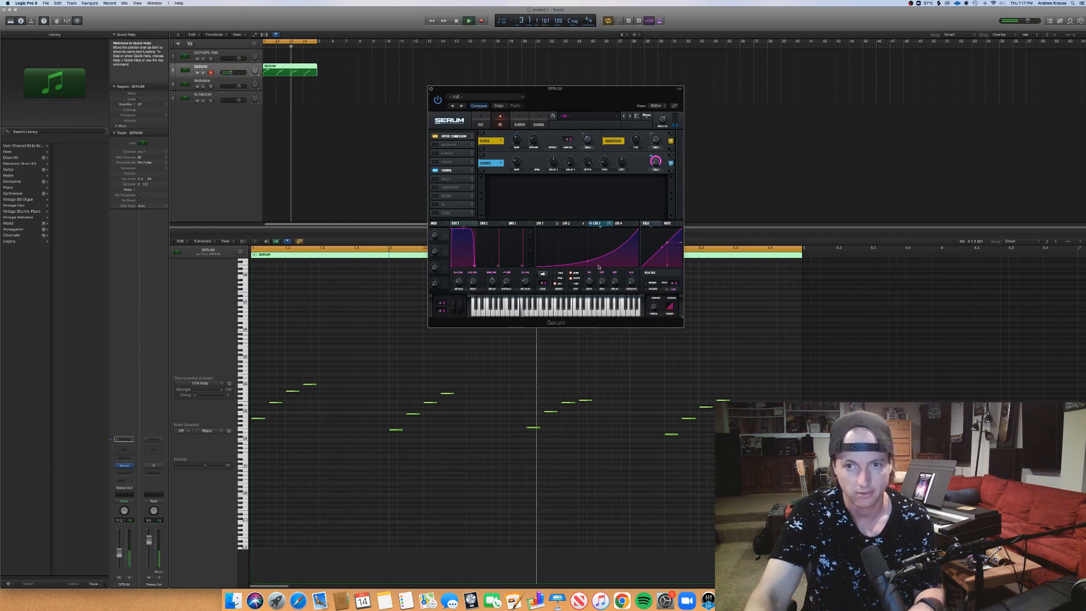
click(435, 195)
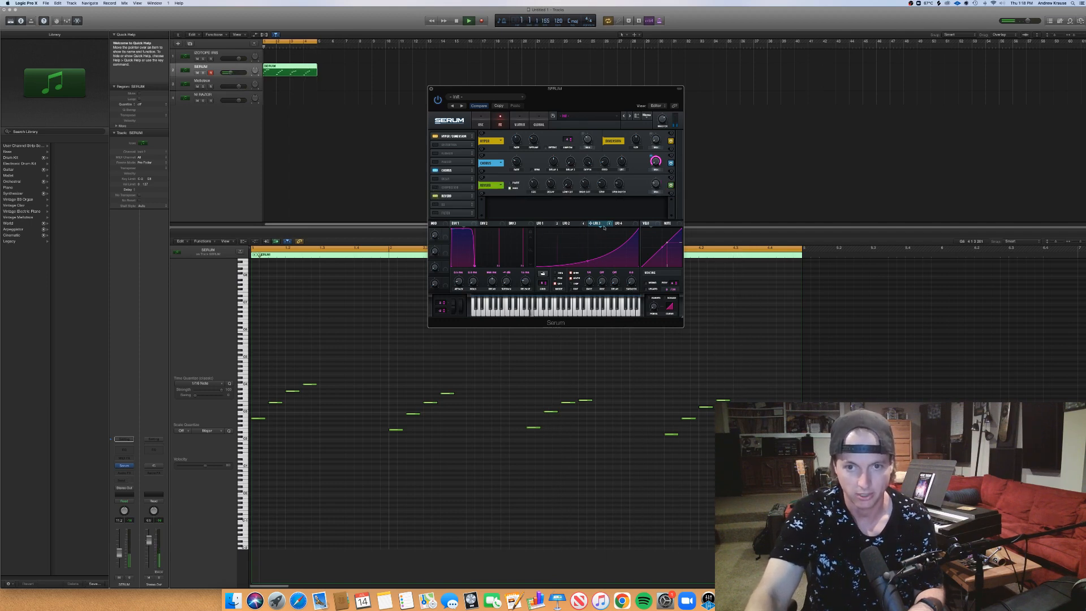
drag(607, 222, 657, 184)
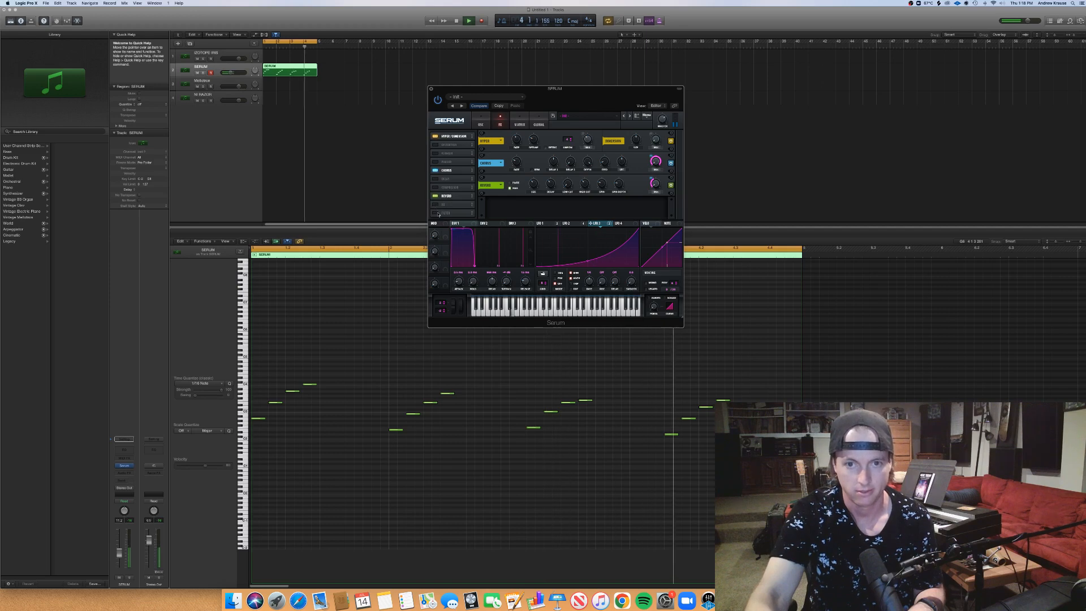
Enable the Delay effect, place it after the Reverb, and adjust its right-channel time.
click(436, 179)
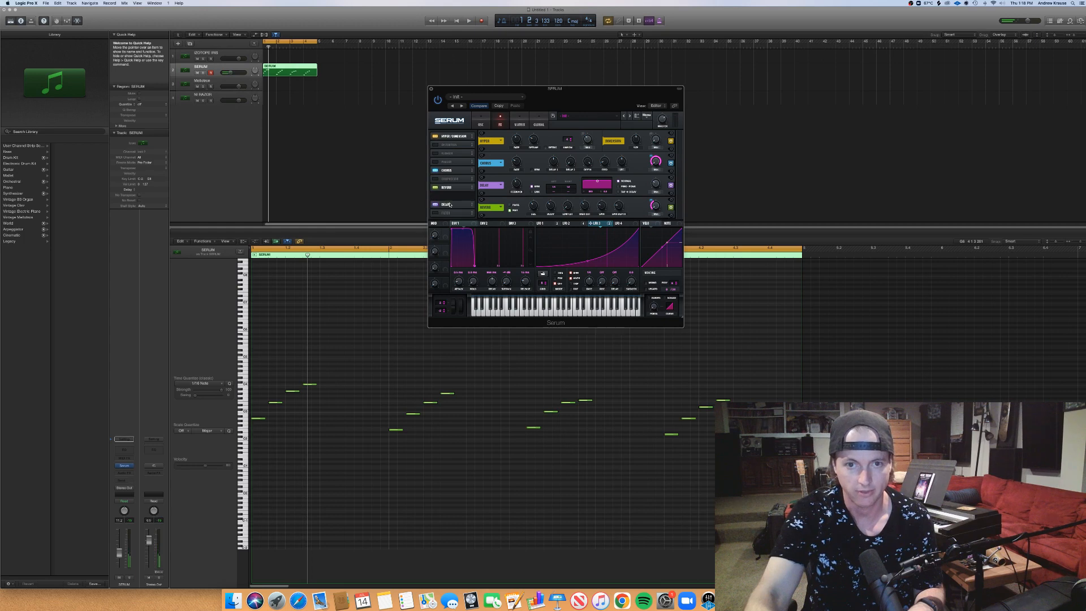
drag(449, 205, 476, 203)
key(space)
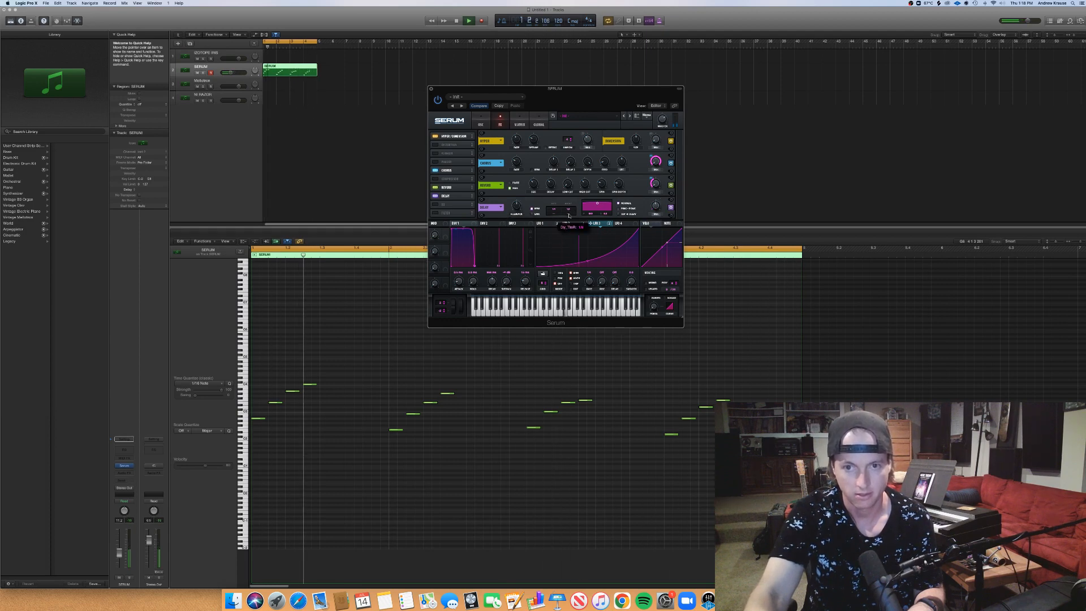
drag(569, 216, 571, 208)
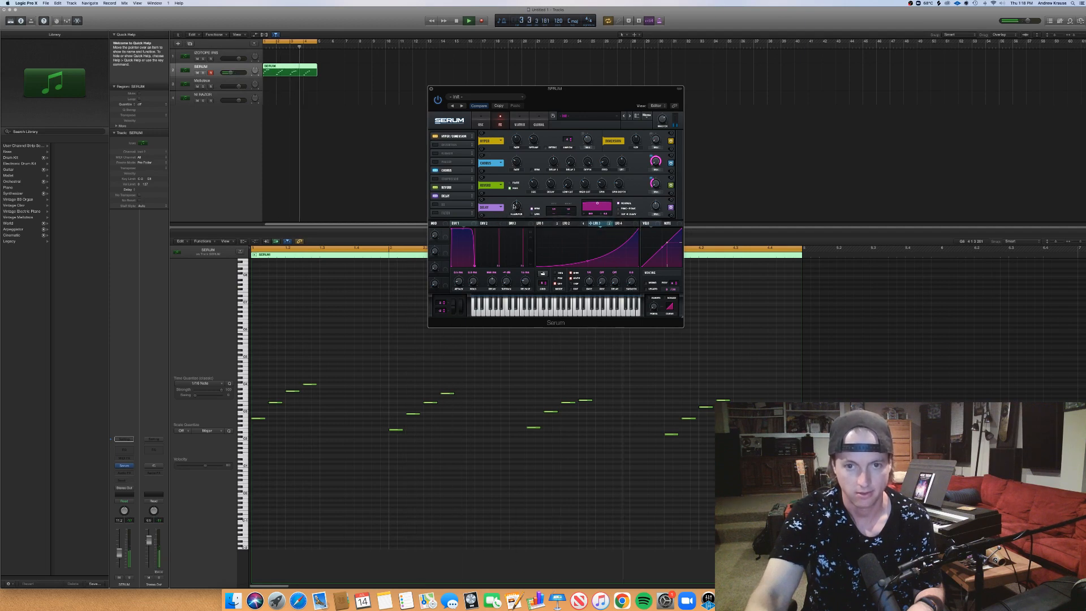
Enable the Filter effect and reshape LFO 4 into a falling curve that starts at its peak.
click(626, 224)
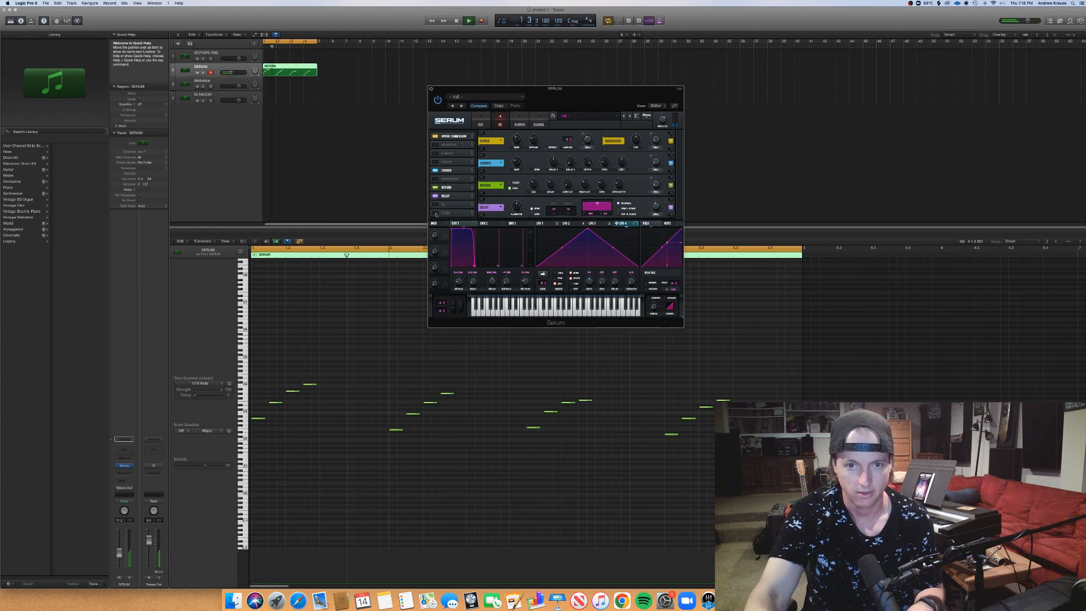
click(452, 214)
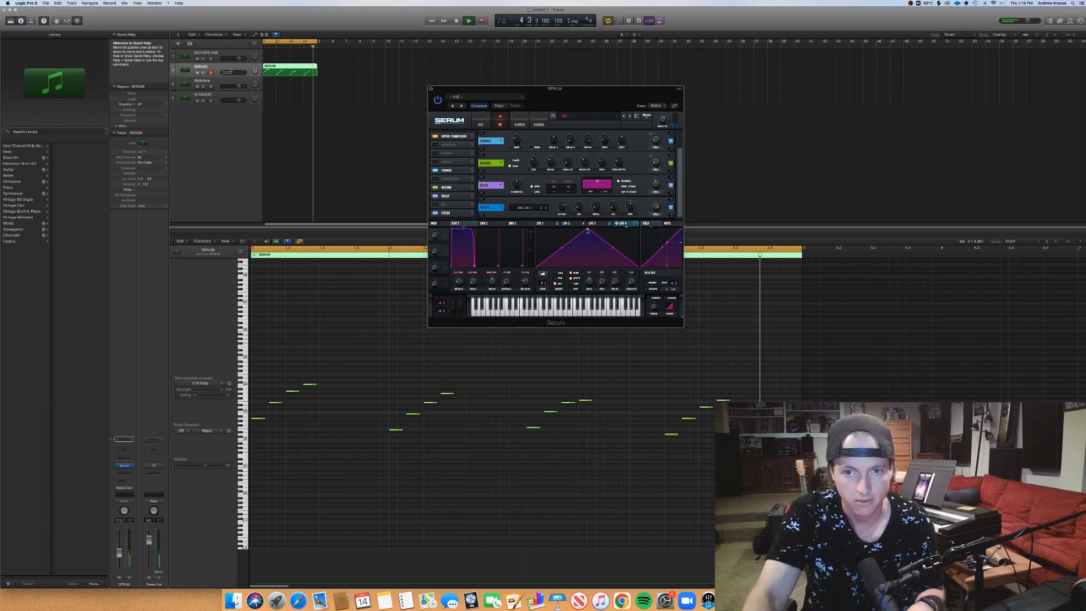
drag(583, 229, 510, 225)
drag(584, 248, 589, 250)
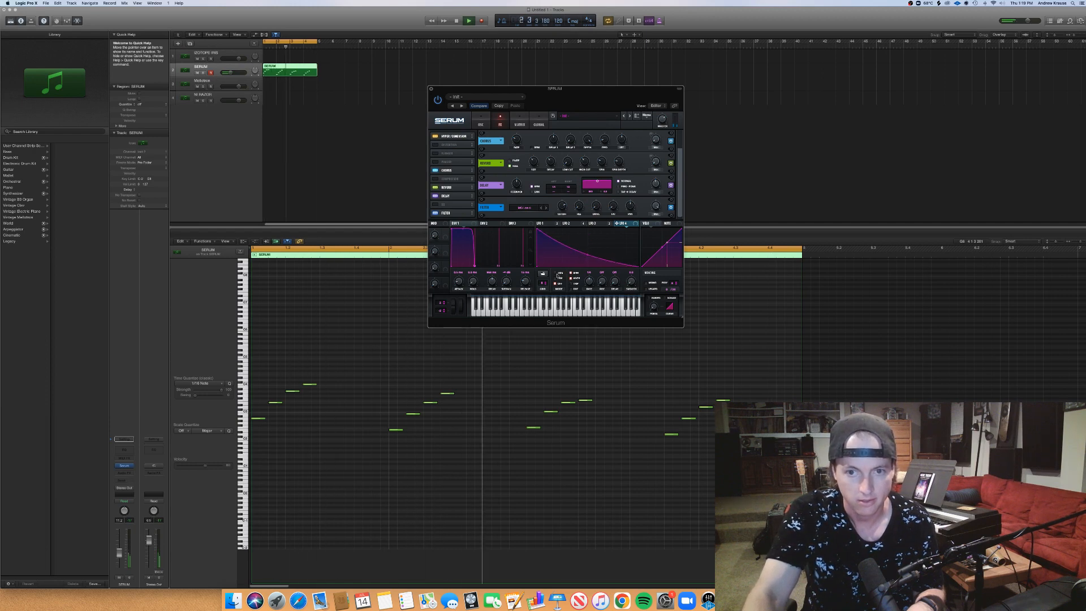
Set LFO 4 to Trig mode, assign it to the Filter effect's cutoff, and close the Serum window with playback stopped.
click(557, 273)
drag(617, 223, 558, 206)
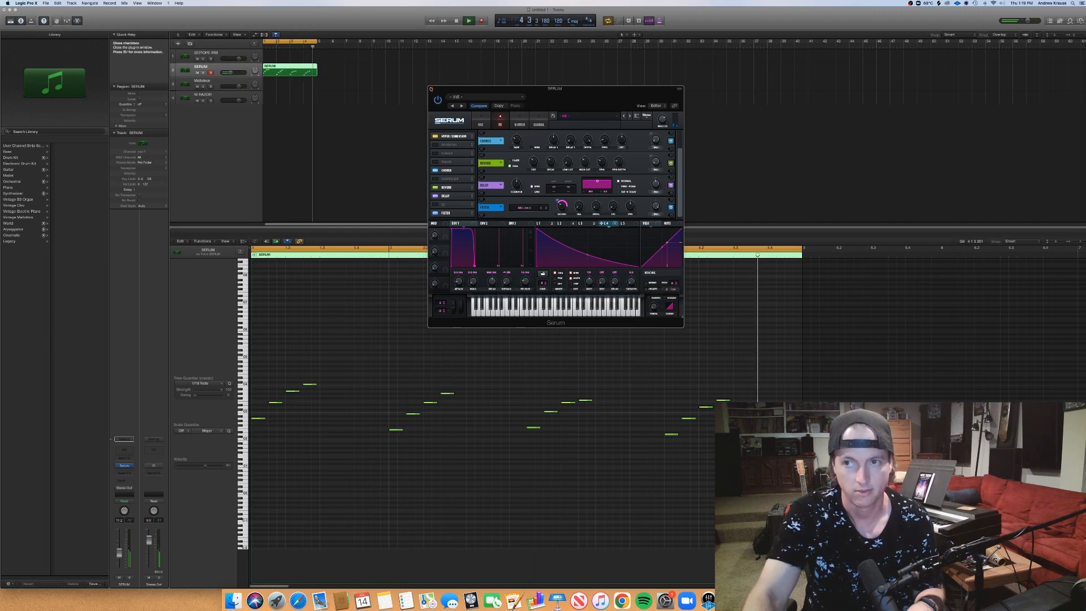
click(430, 89)
click(367, 143)
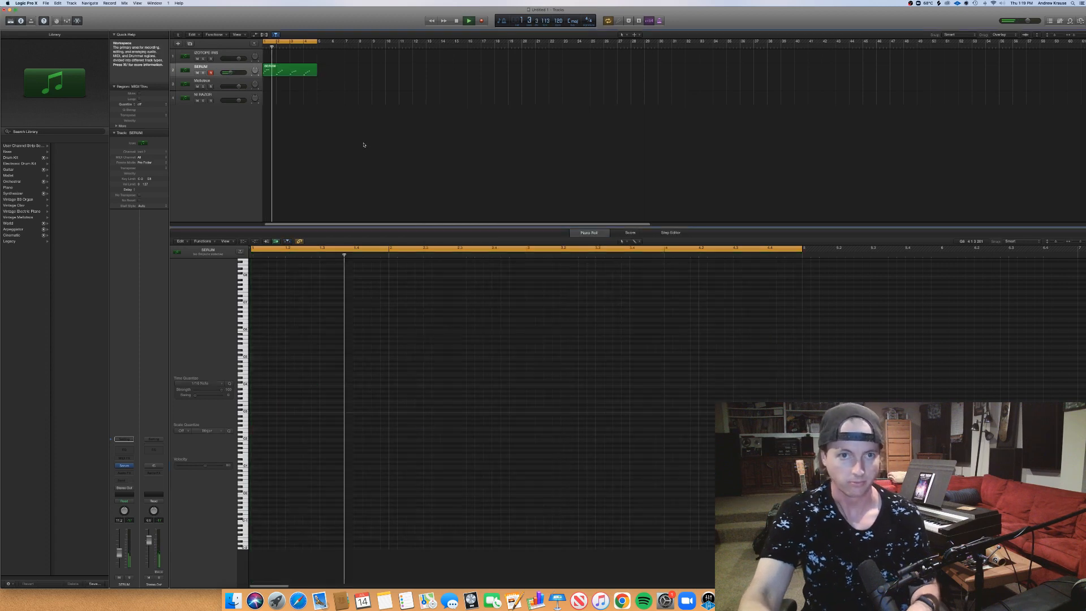
key(space)
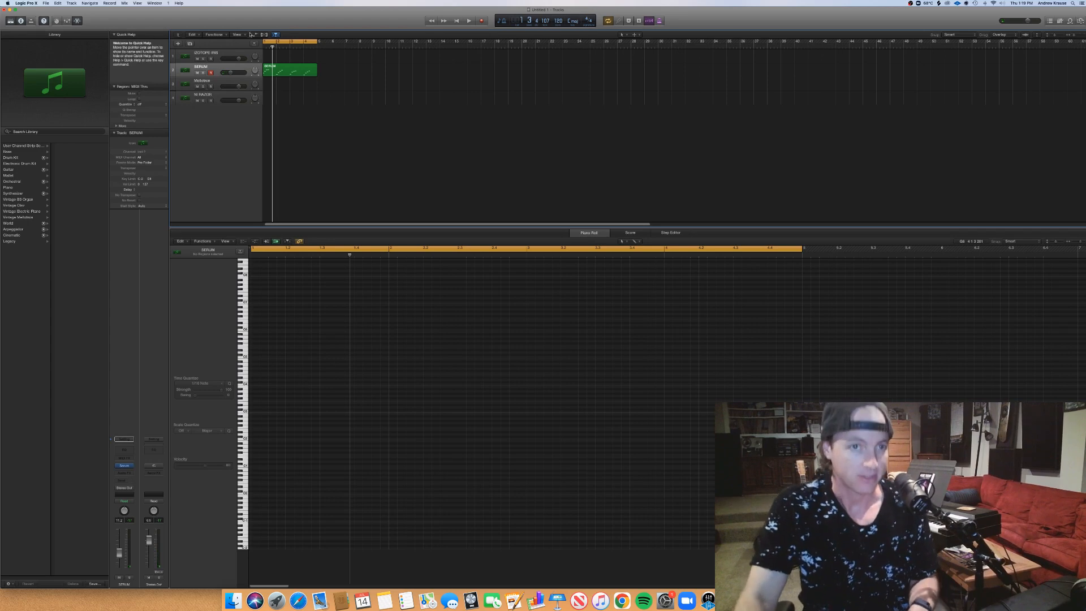
Create an empty MIDI region at bar 1 on the IZOTOPE IRIS track, extend it to four bars, and enlarge the Piano Roll.
scroll(290, 84, left, 1)
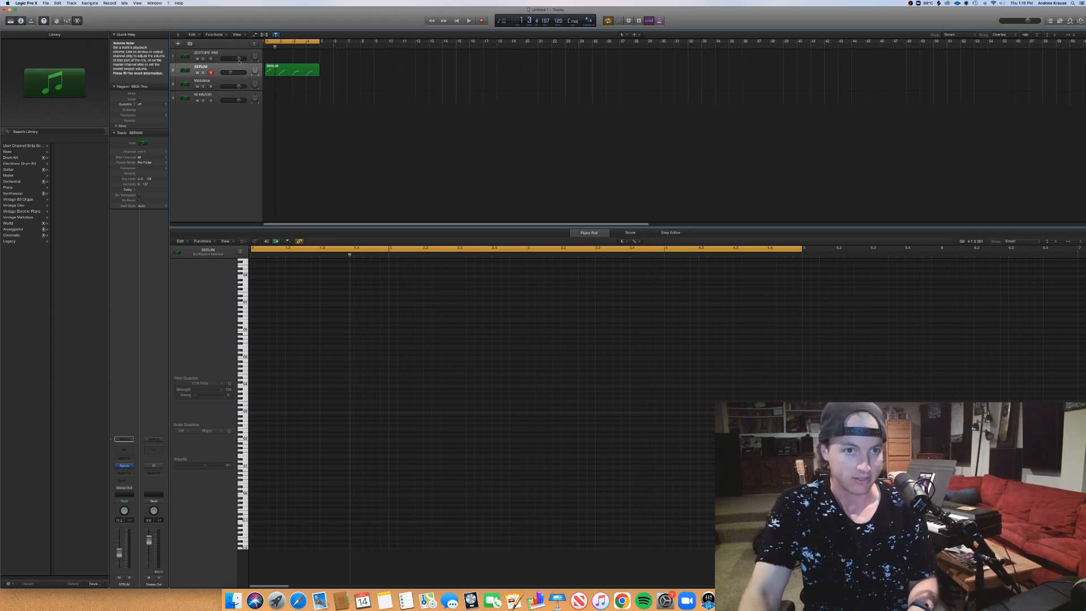
click(217, 55)
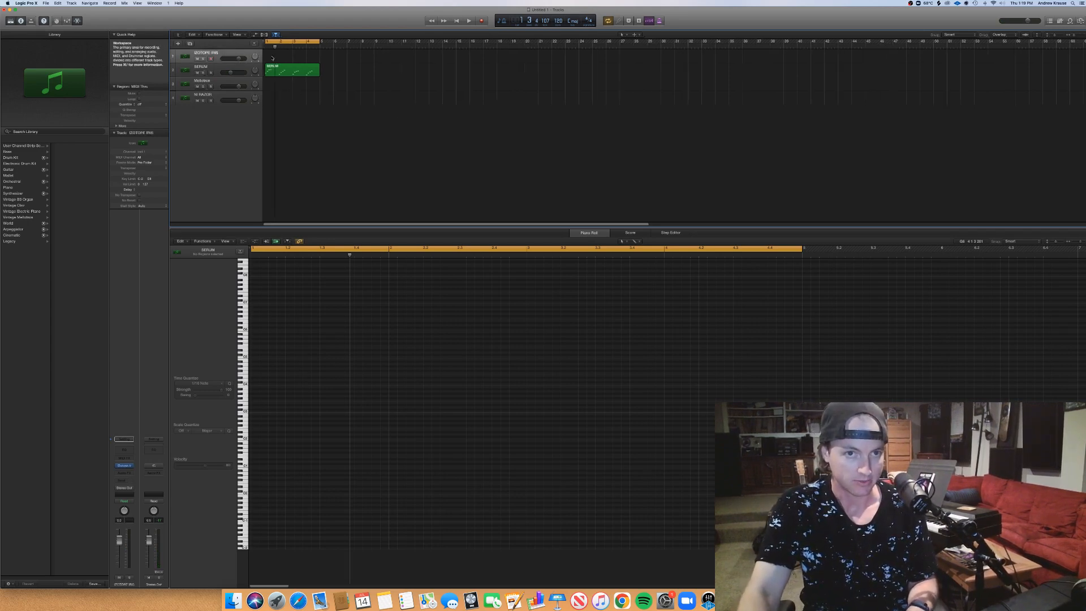
right_click(275, 57)
click(280, 58)
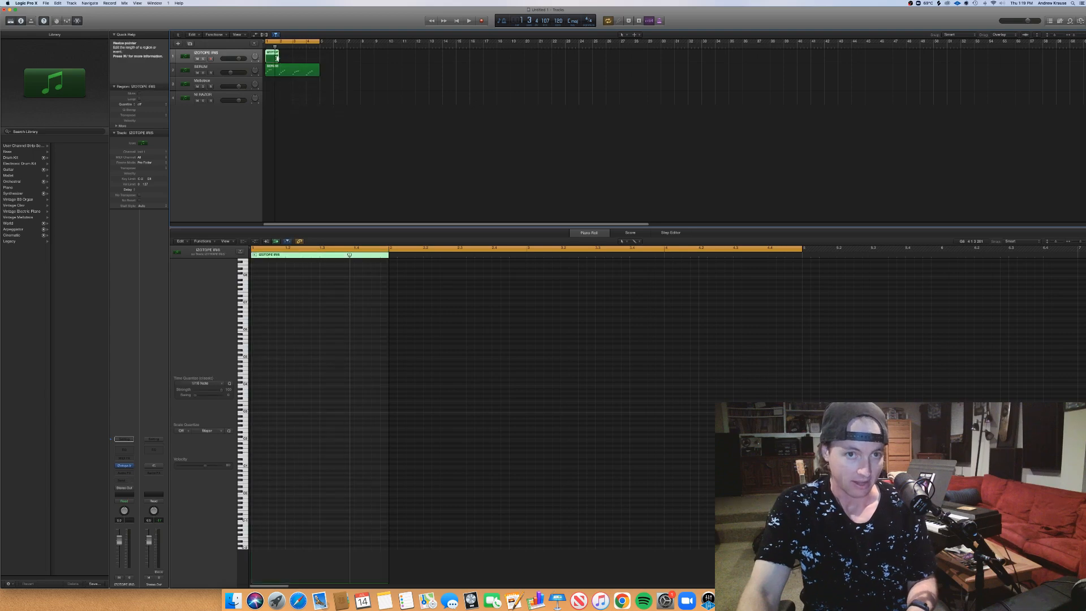
drag(277, 57, 320, 71)
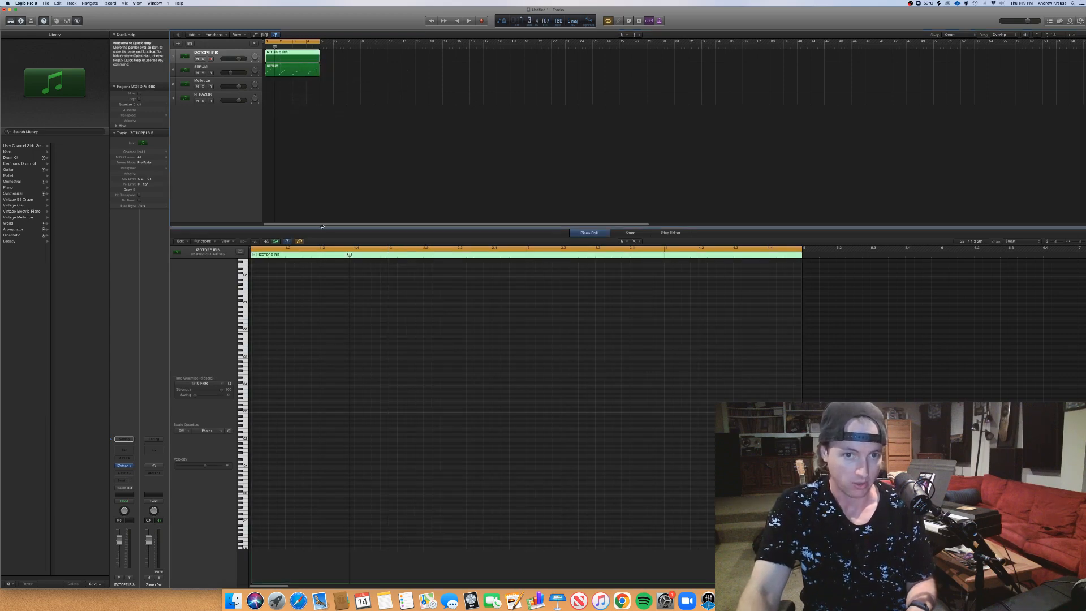
drag(322, 226, 322, 182)
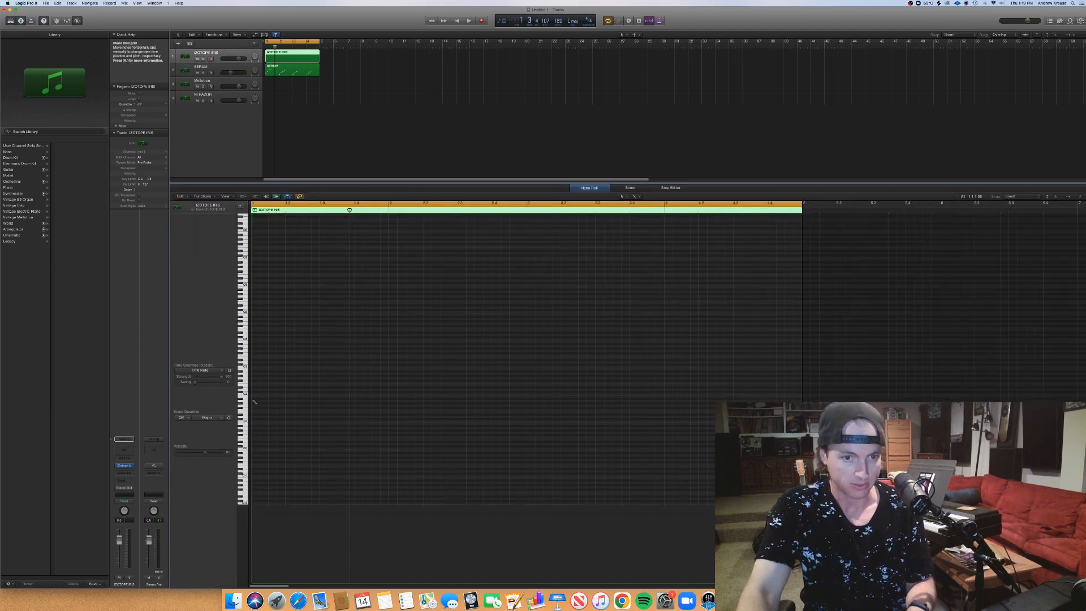
Draw a four-note chord in bar 1 of the IZOTOPE IRIS region, with each note lasting the full bar.
drag(255, 402, 388, 400)
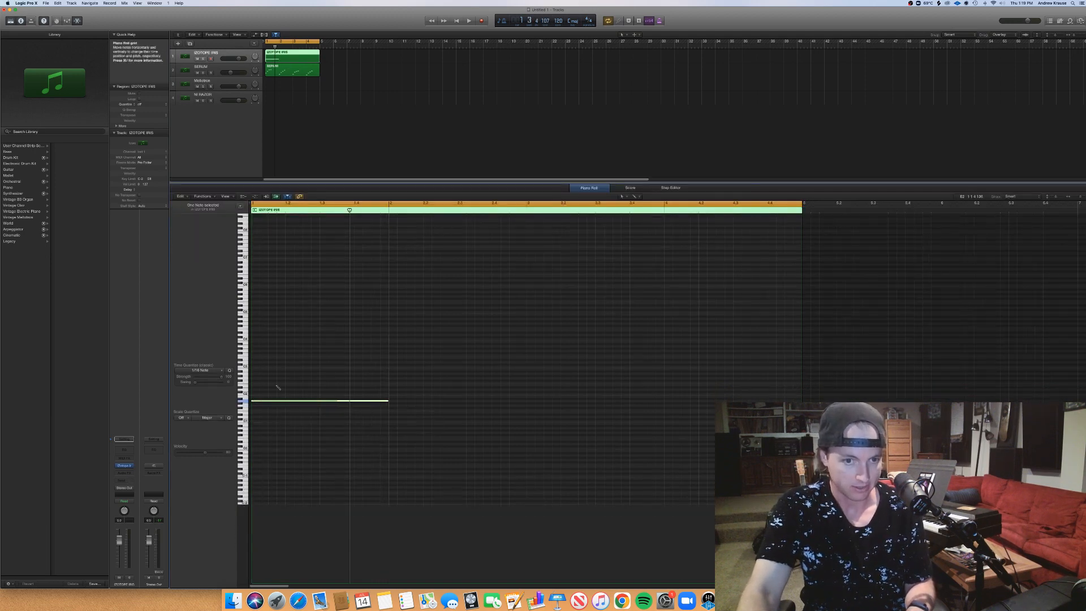
click(255, 373)
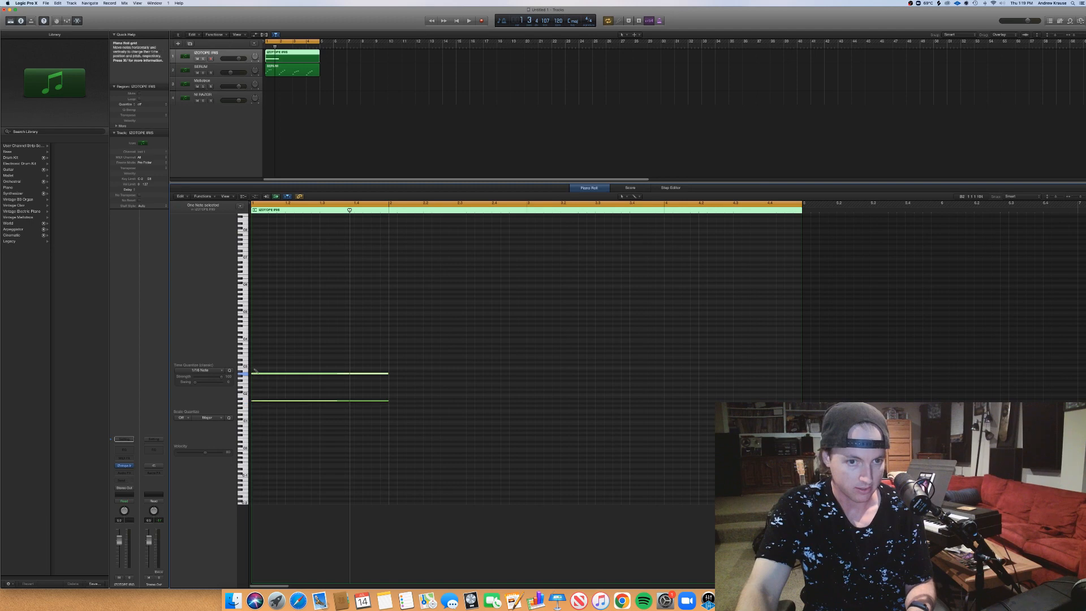
click(253, 357)
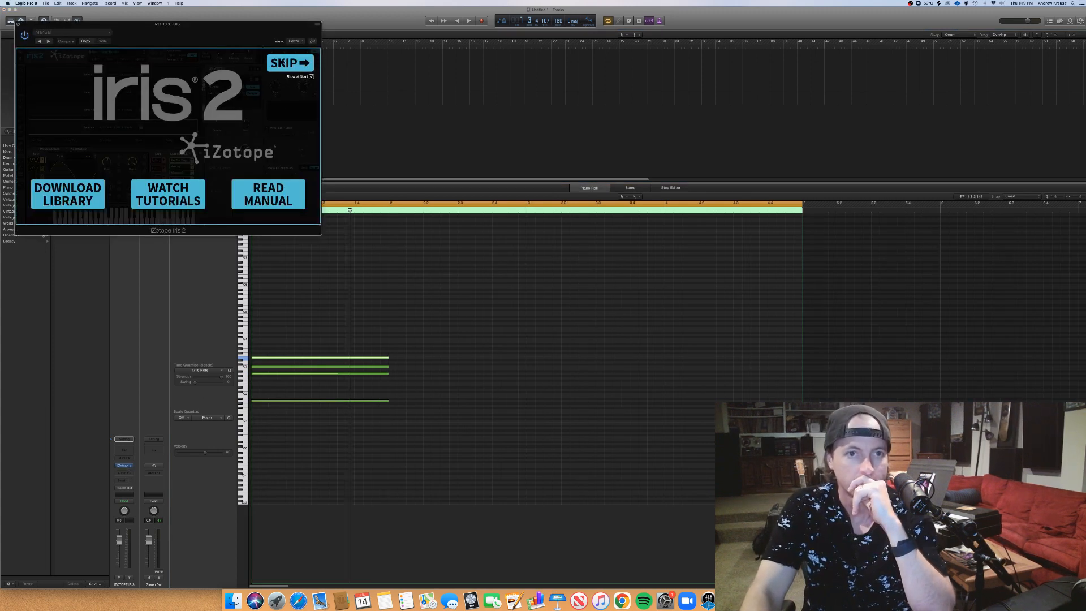
Load the Bright Cinematic Pad preset from the Pads category in Iris 2.
click(289, 68)
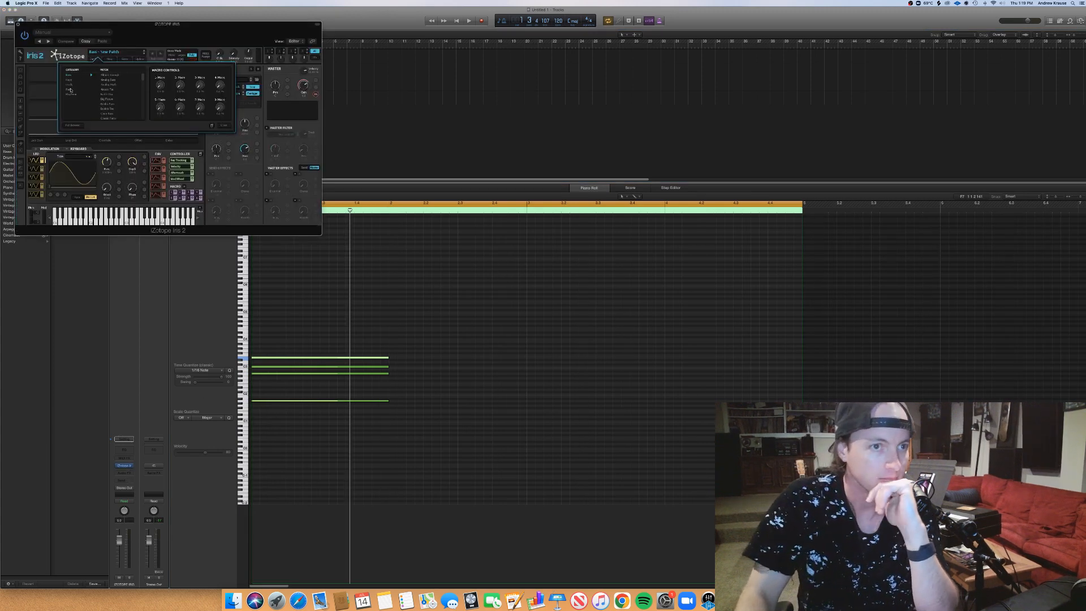
click(70, 89)
click(110, 109)
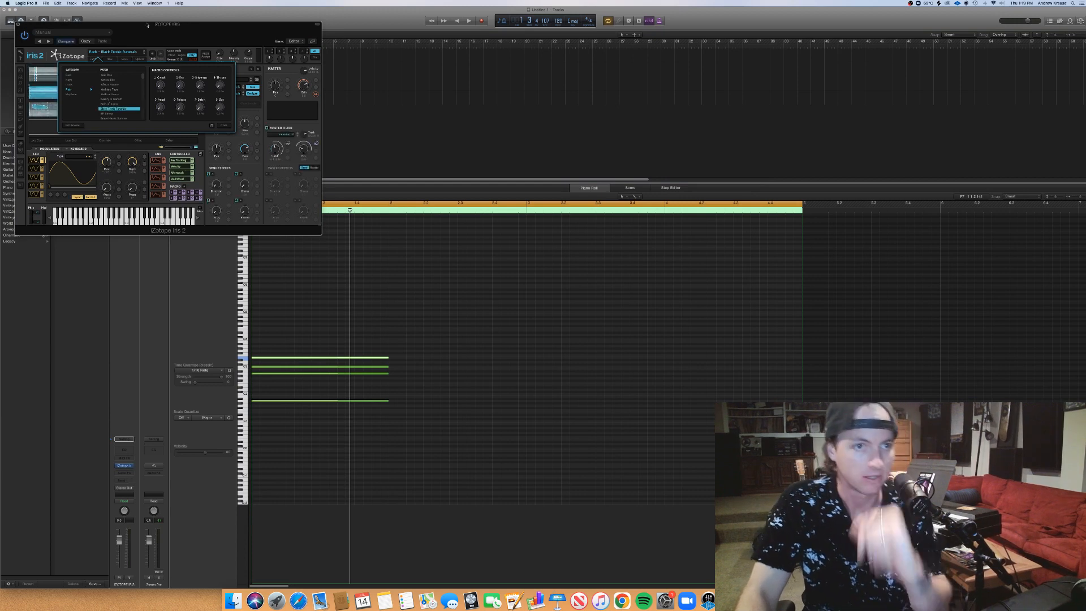
drag(147, 26, 491, 106)
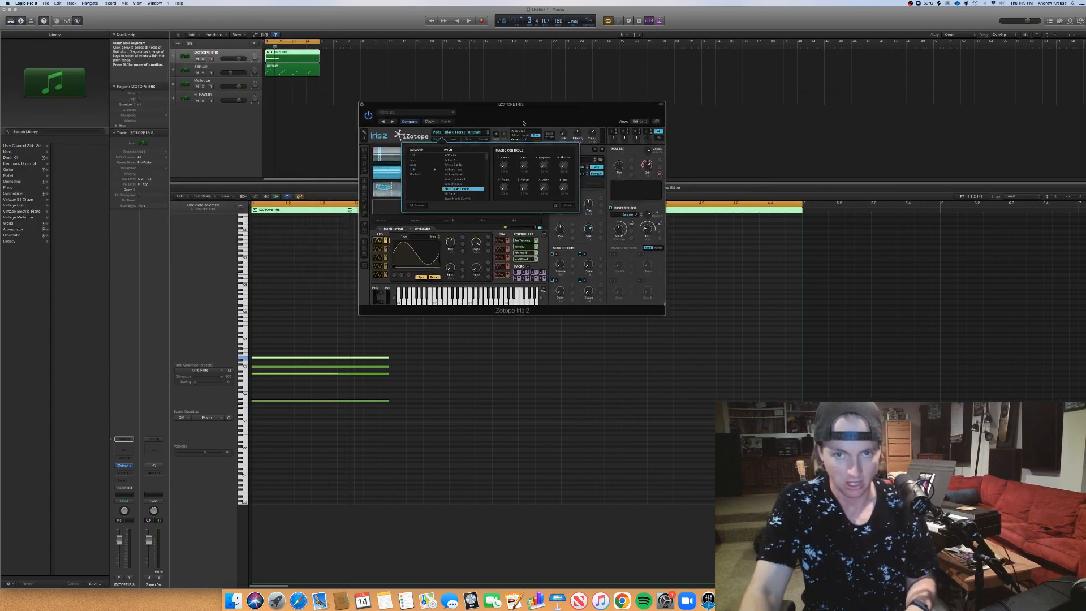
click(488, 134)
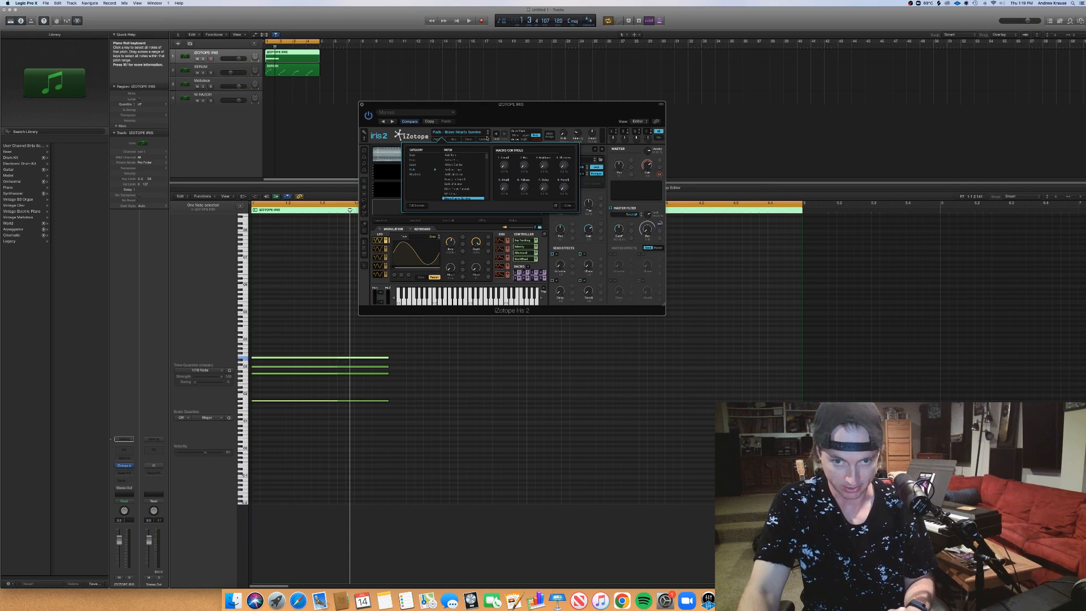
Audition the chord with the SERUM pattern, lower the IZOTOPE IRIS track's volume, and close the Iris 2 window.
key(space)
drag(239, 58, 230, 59)
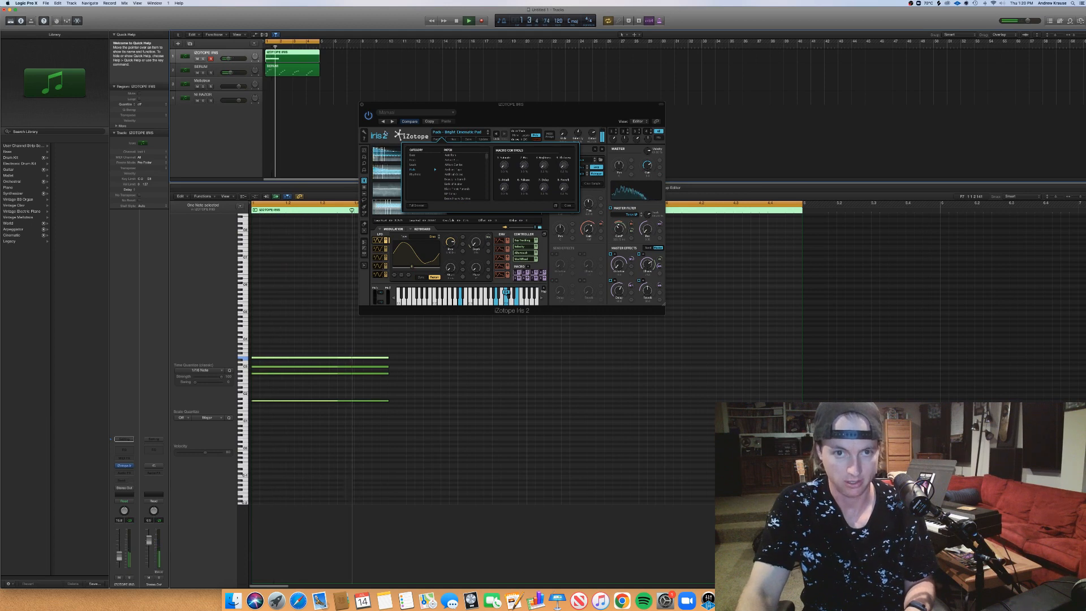
click(361, 106)
key(Return)
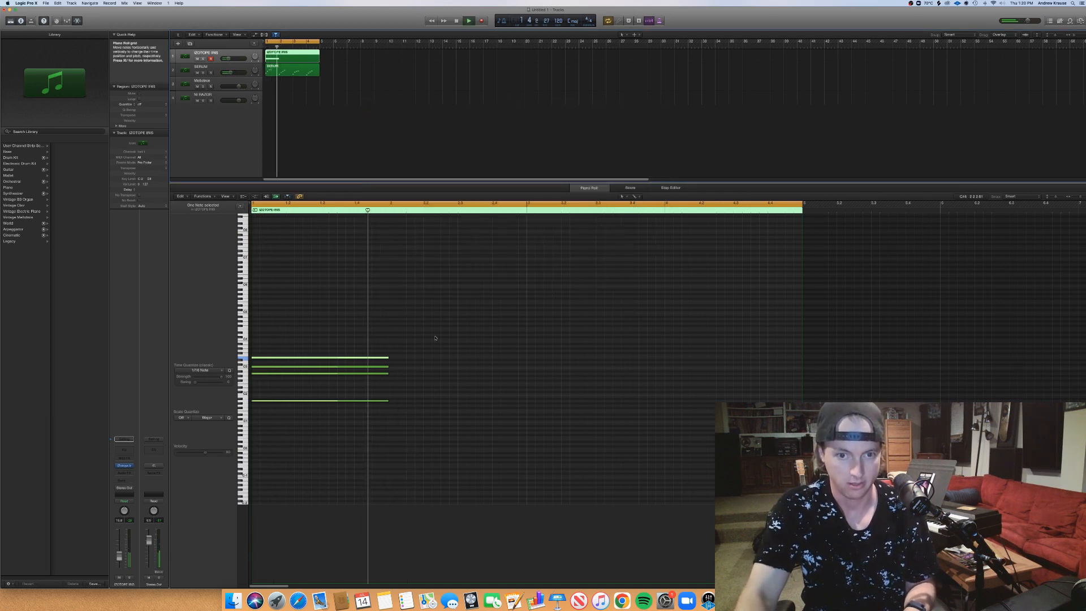
key(space)
key(space)
Draw a full-bar chord in bar 2 with one low root and two upper notes, auditioning and removing trial notes.
click(391, 415)
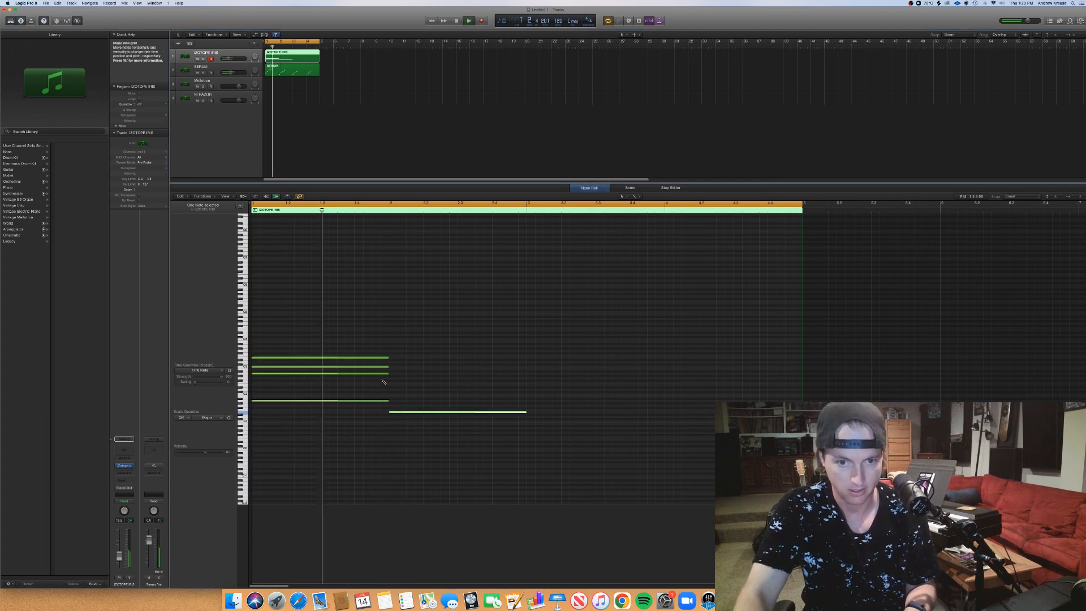
click(390, 374)
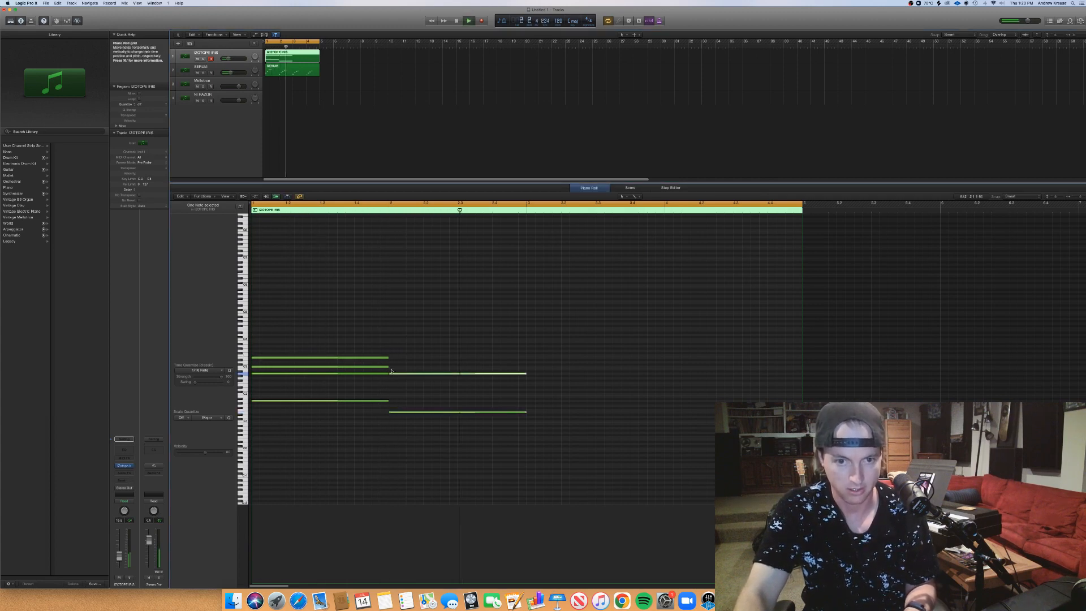
click(390, 368)
drag(395, 368, 396, 363)
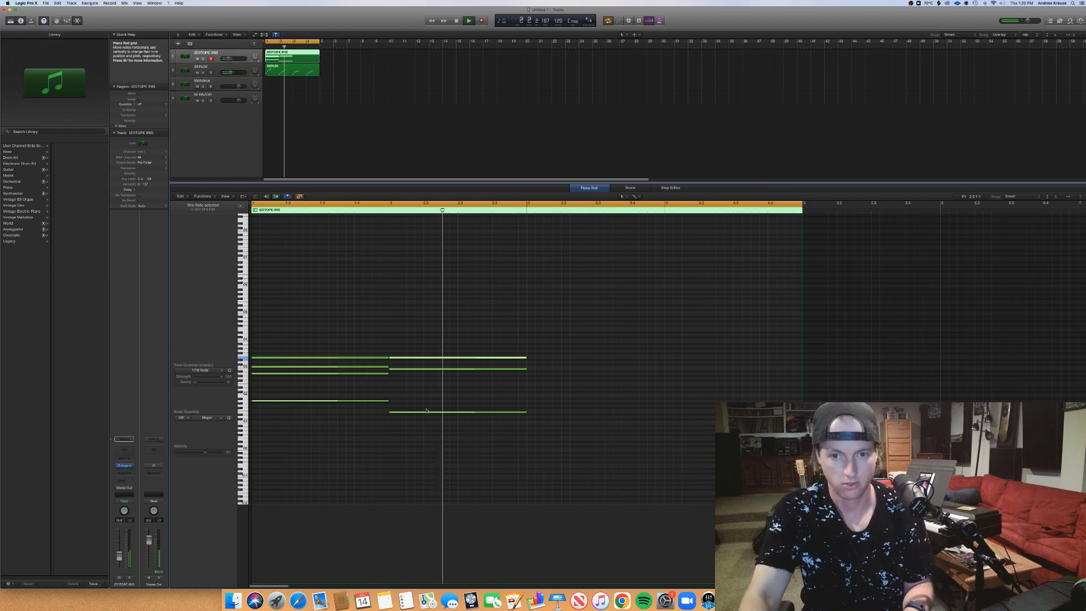
key(space)
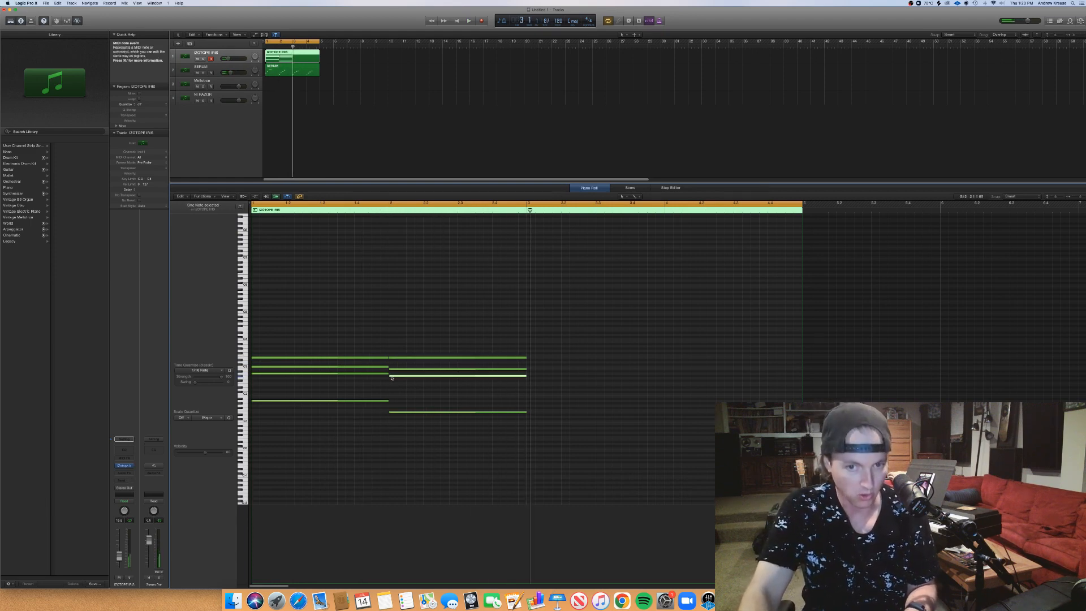
key(space)
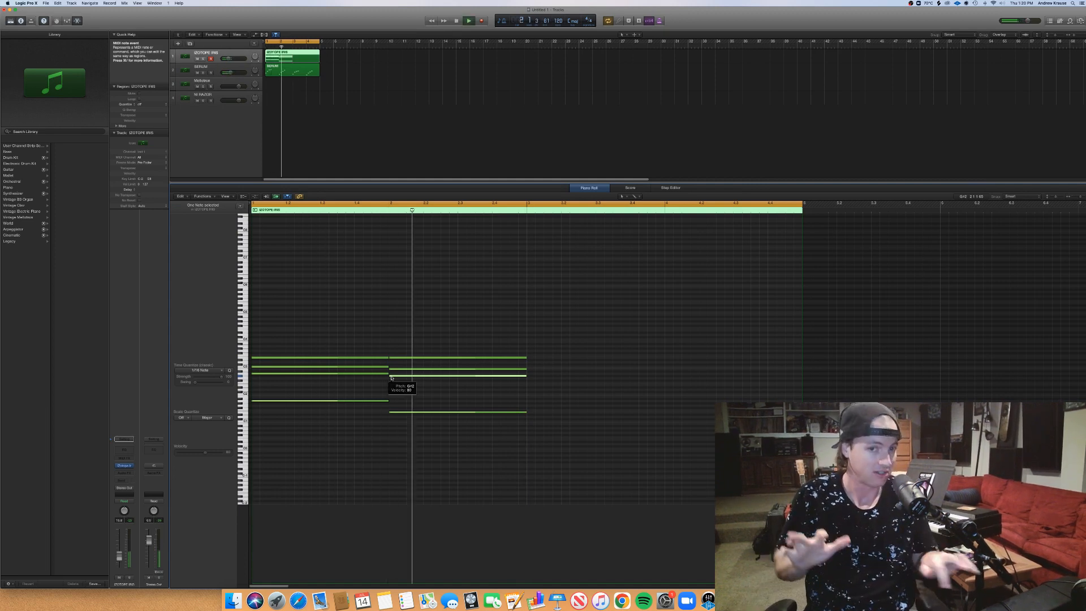
key(space)
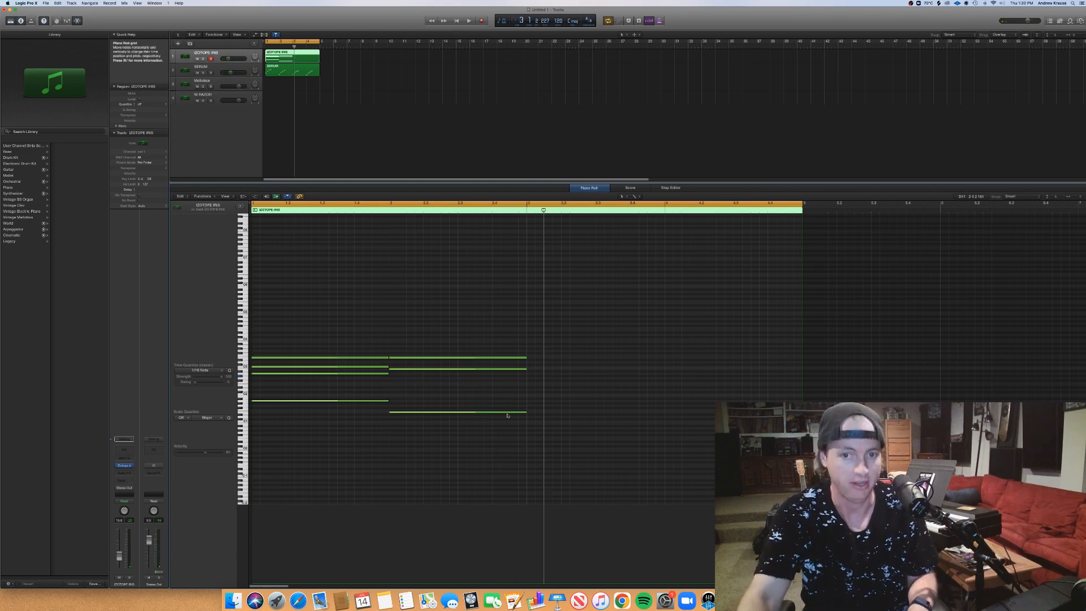
key(space)
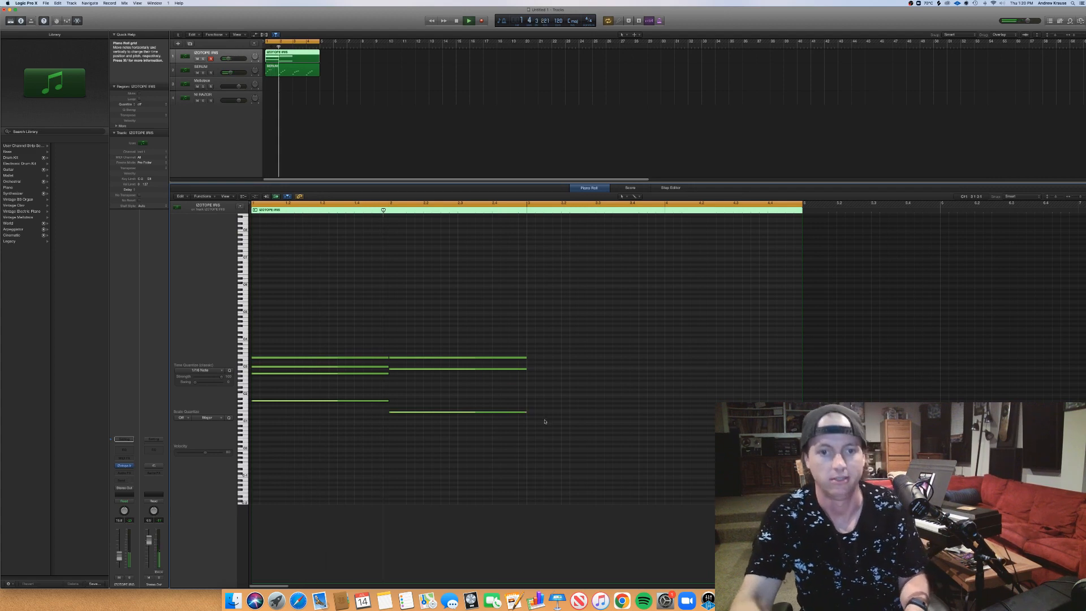
key(space)
Draw a four-note chord filling bar 3 and audition it with the previous chords.
click(528, 383)
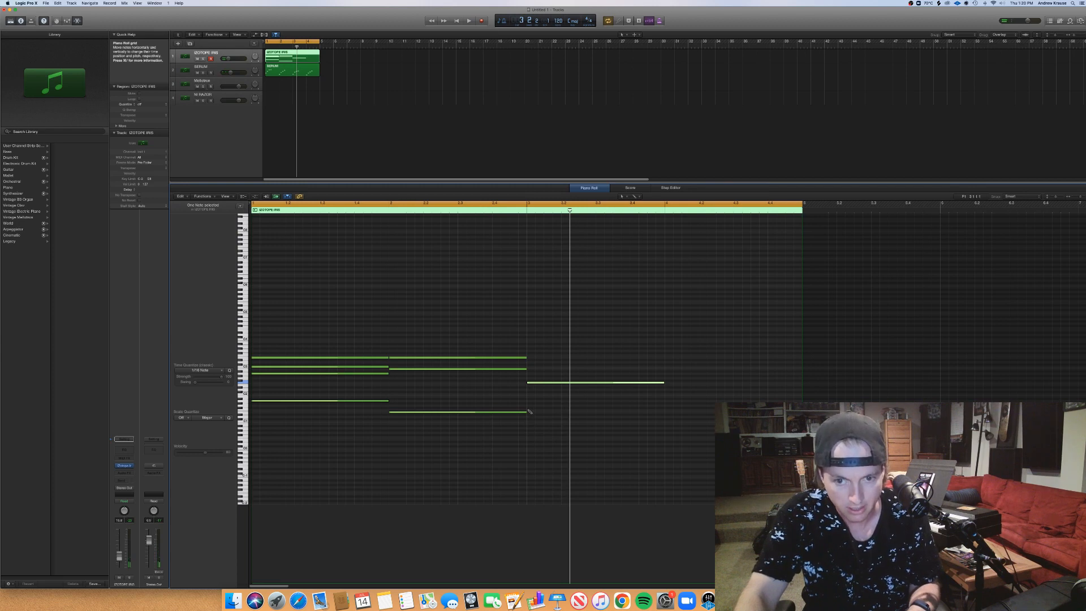
click(528, 410)
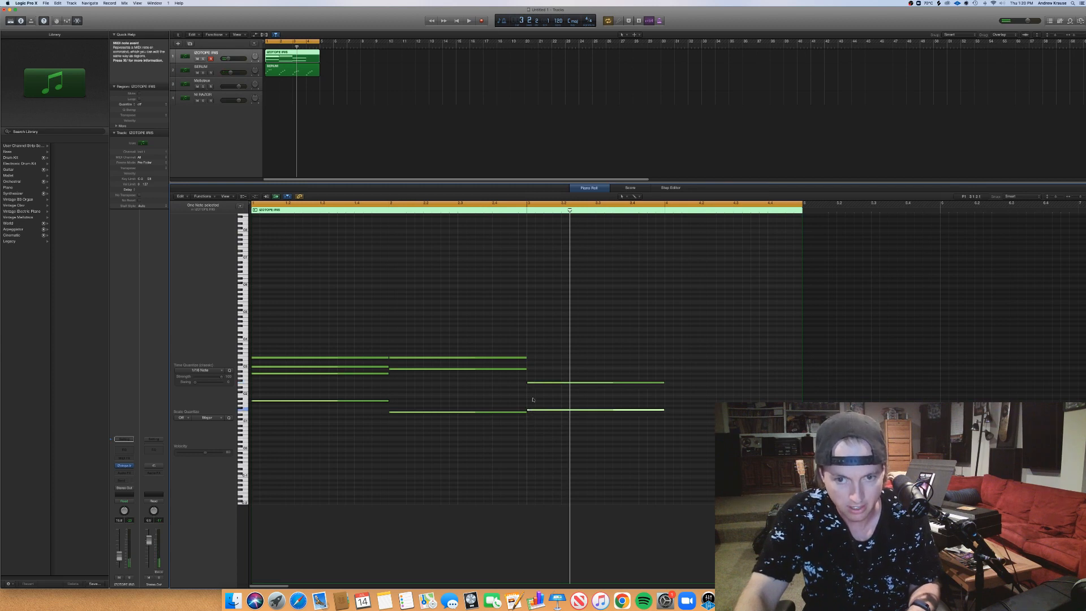
click(528, 367)
click(528, 358)
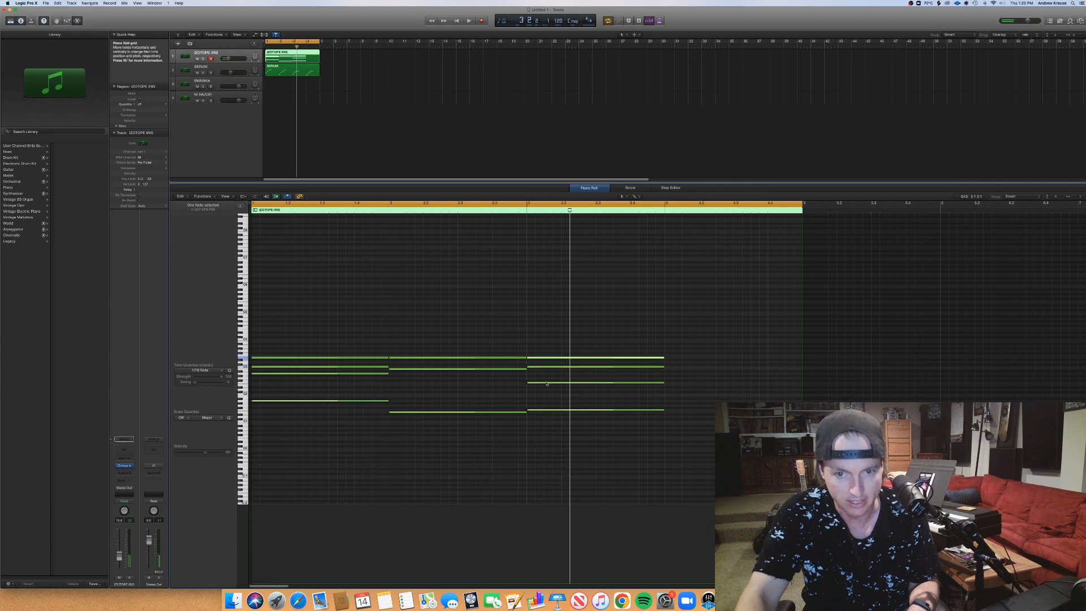
key(space)
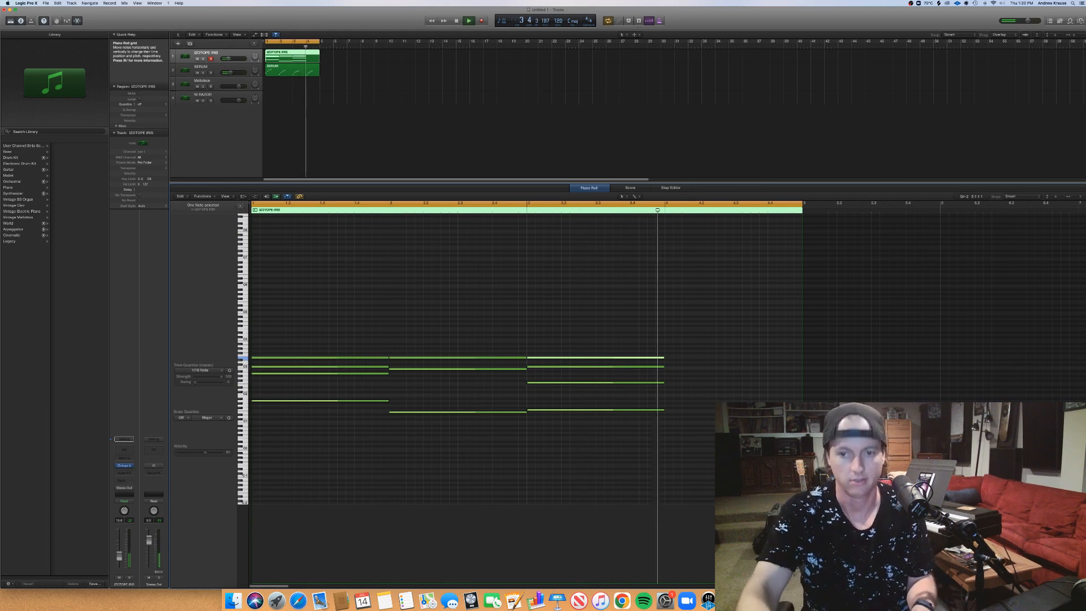
key(space)
key(space)
Draw a four-note chord filling bar 4, with its root below the bar 3 root, and play the progression.
click(707, 428)
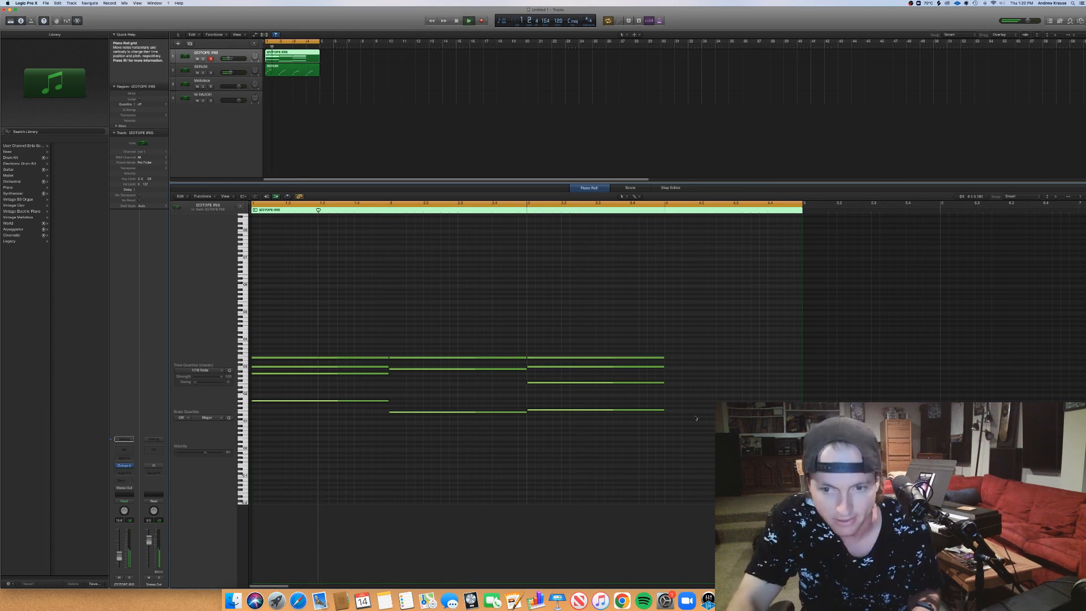
double_click(669, 417)
key(space)
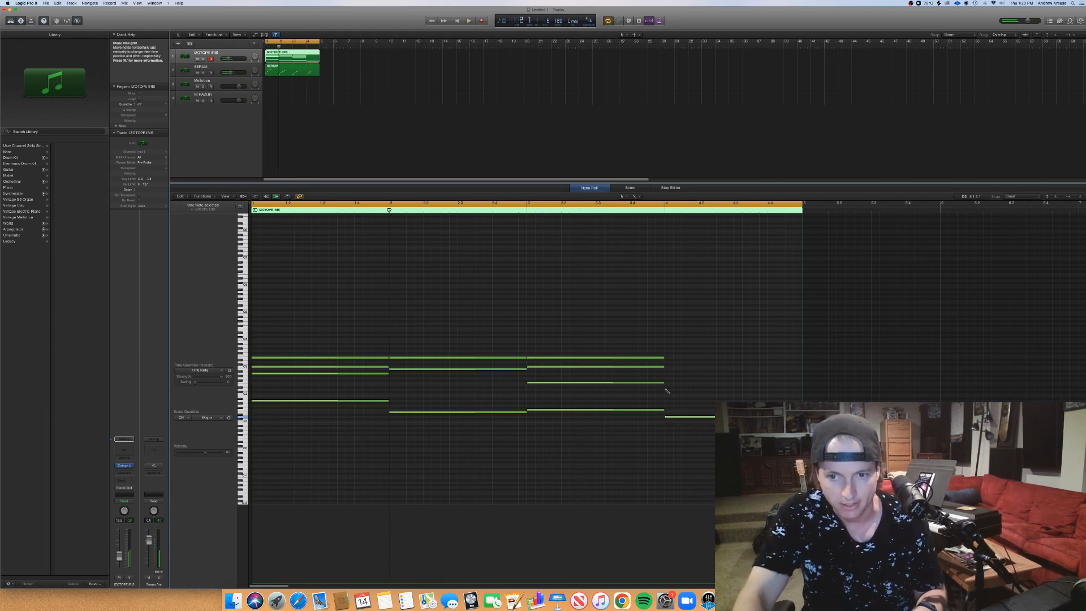
double_click(668, 357)
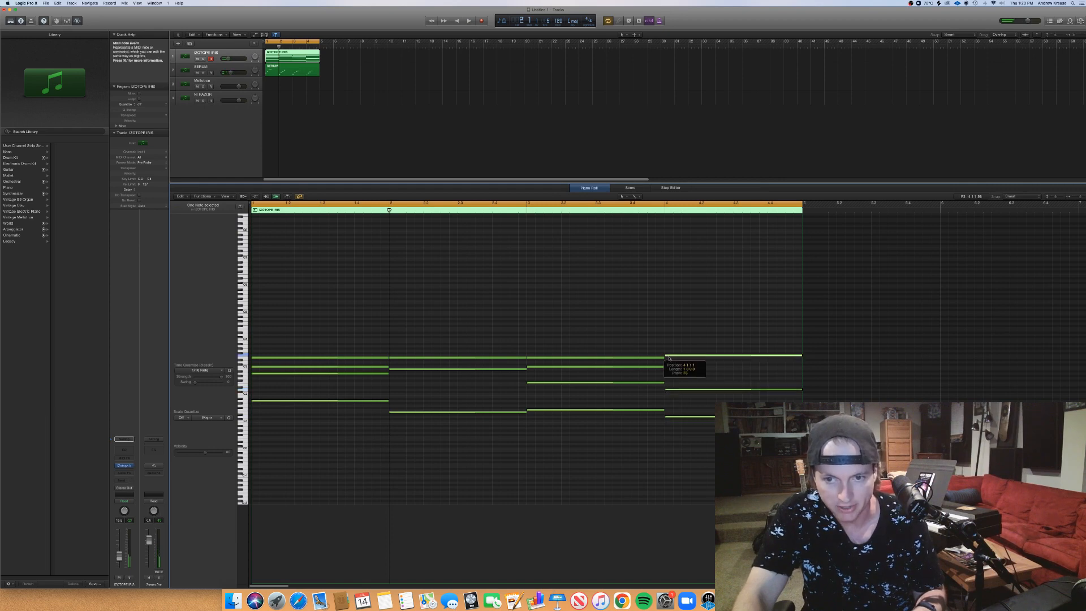
double_click(667, 374)
key(space)
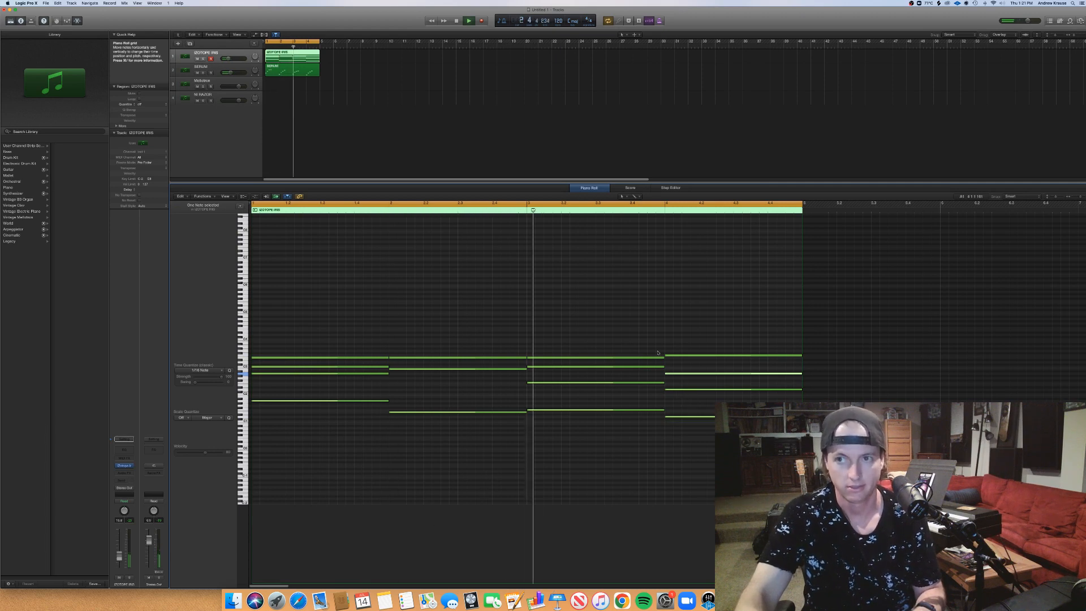
Turn off the cycle range and duplicate the IZOTOPE IRIS and SERUM regions end to end until each track has six copies.
click(553, 160)
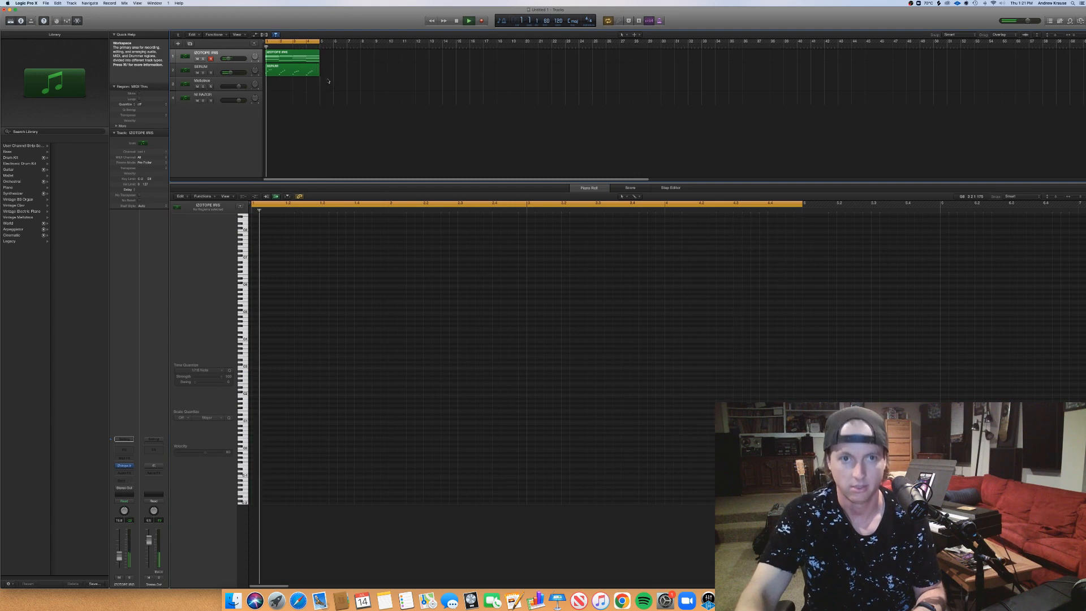
key(c)
mouse_move(331, 77)
mouse_down()
mouse_move(289, 60)
mouse_move(343, 61)
mouse_up()
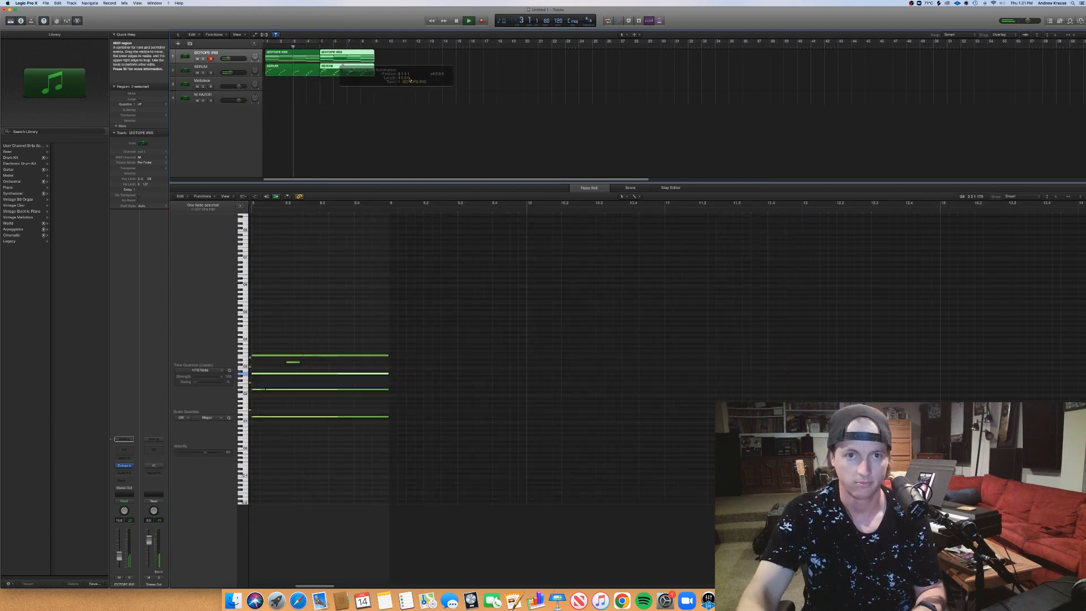
drag(406, 77, 295, 60)
drag(295, 59, 404, 59)
drag(405, 59, 498, 61)
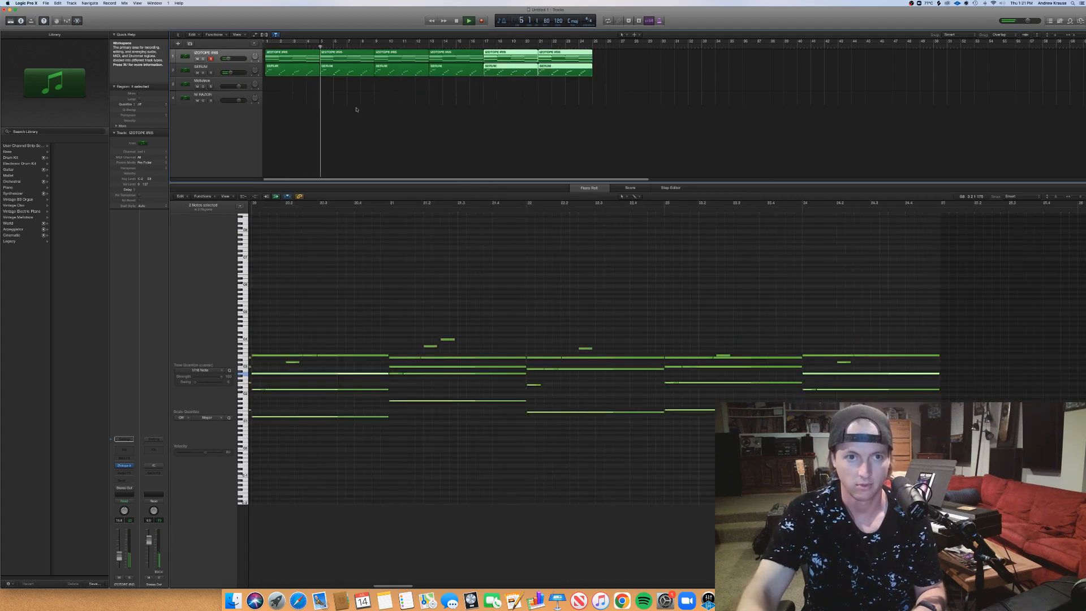
Stop playback, select the NI RAZOR track and set a cycle range from bar 5 to bar 13.
click(289, 101)
key(space)
click(224, 99)
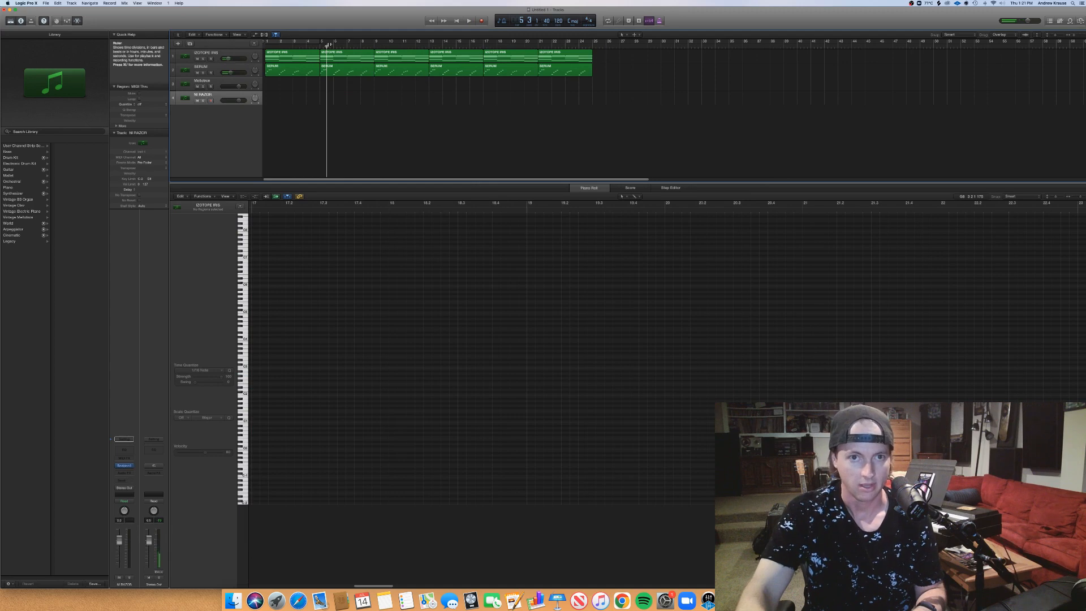
drag(341, 43, 429, 44)
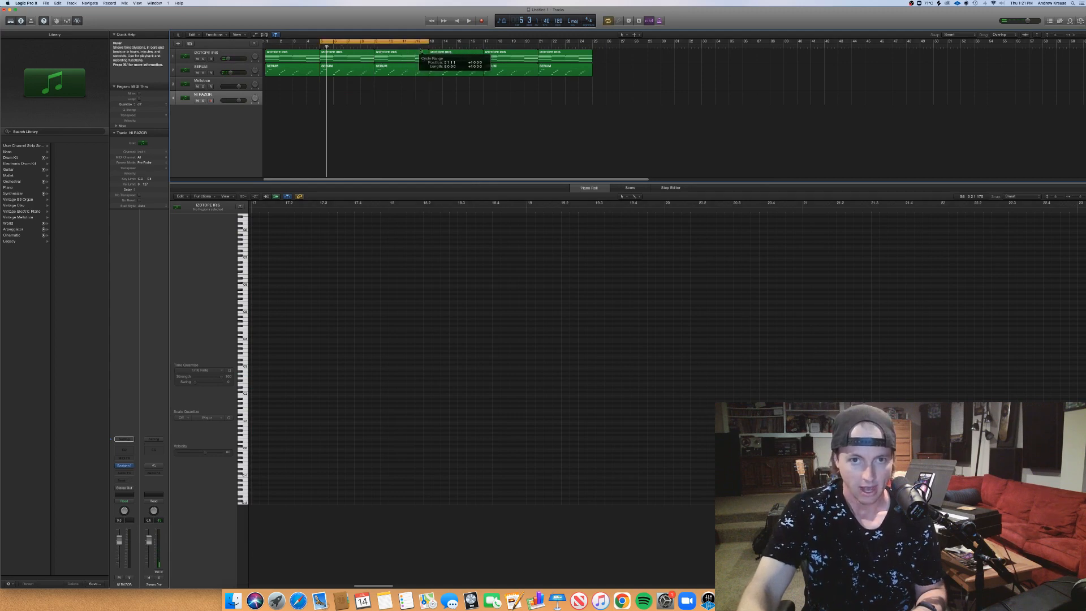
click(343, 60)
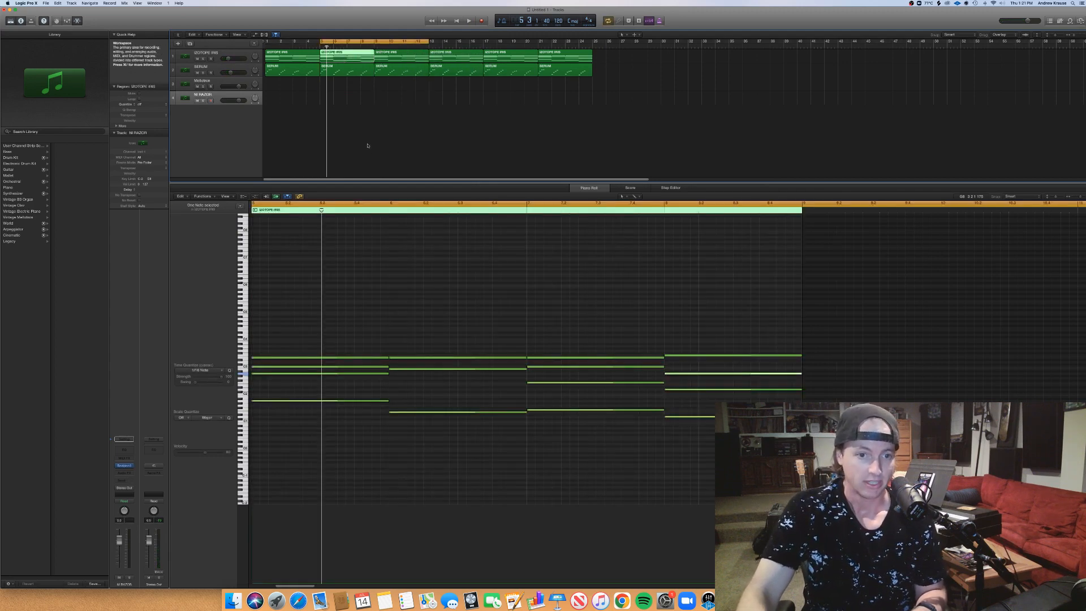
click(324, 129)
right_click(329, 98)
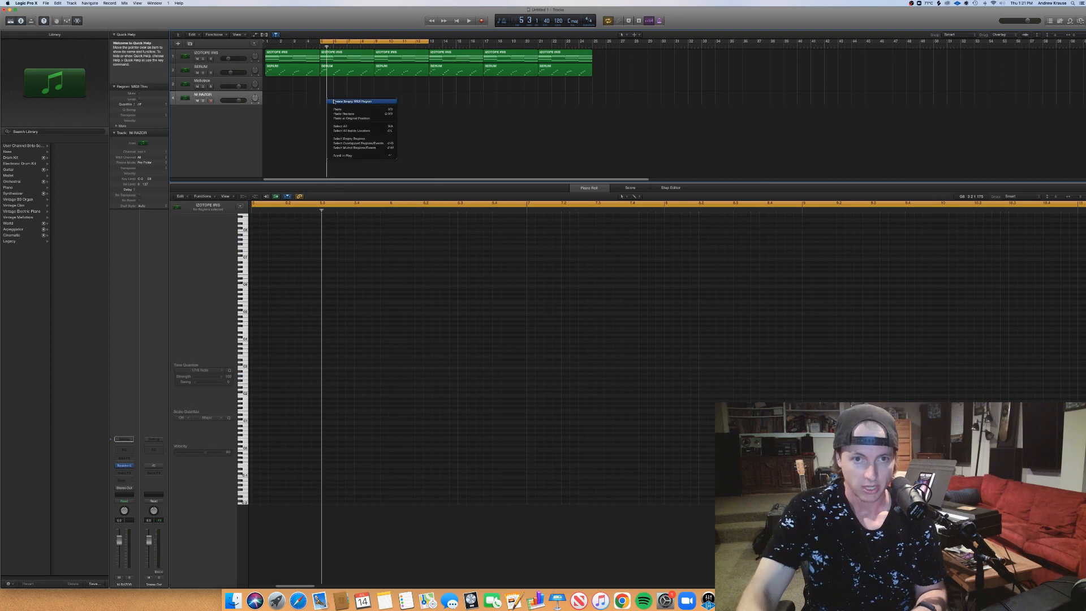
click(334, 102)
drag(333, 100, 368, 111)
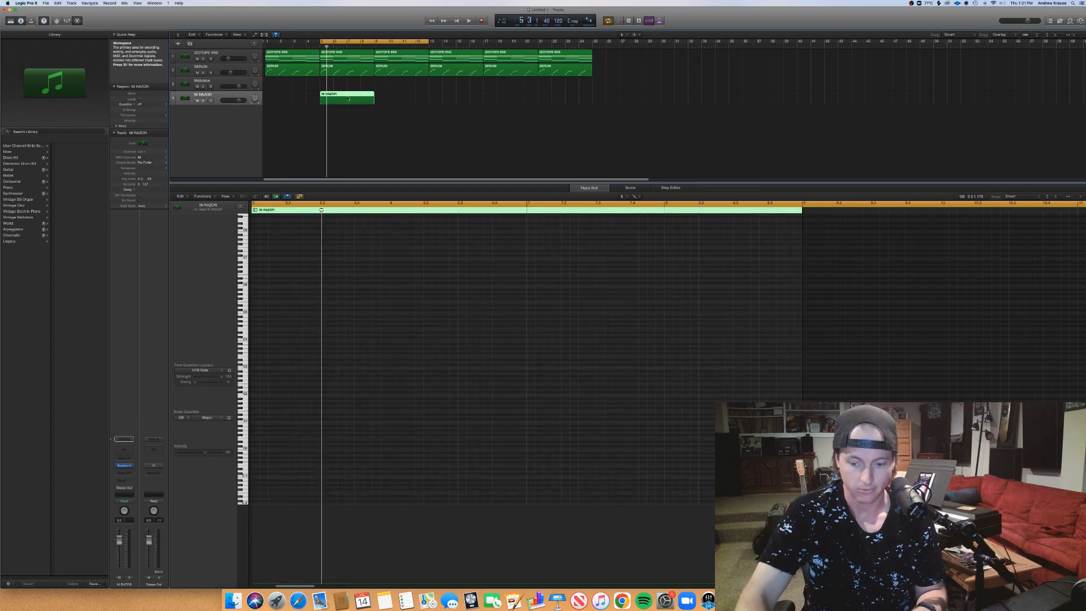
key(Delete)
Copy the IZOTOPE IRIS region at bar 5 onto the NI RAZOR track and delete its upper chord notes, keeping only the low roots.
drag(349, 63, 350, 97)
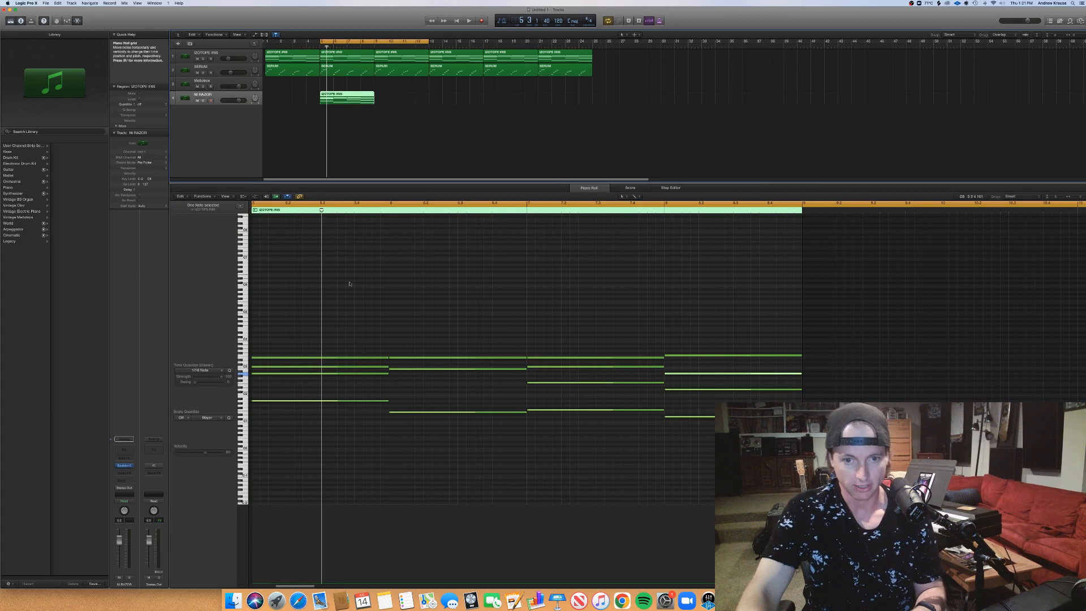
drag(349, 340, 720, 395)
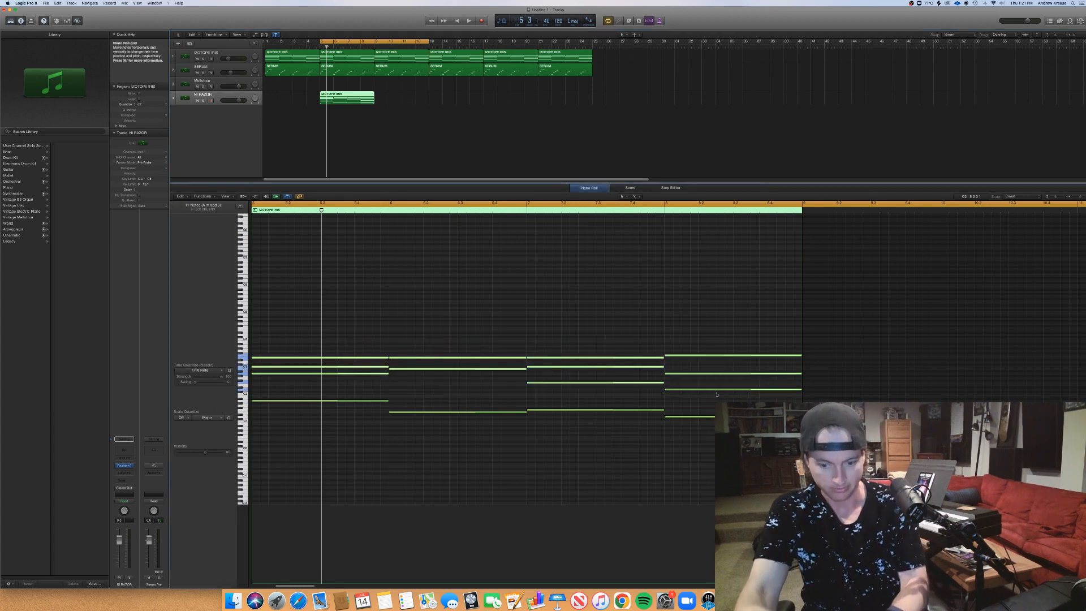
key(Delete)
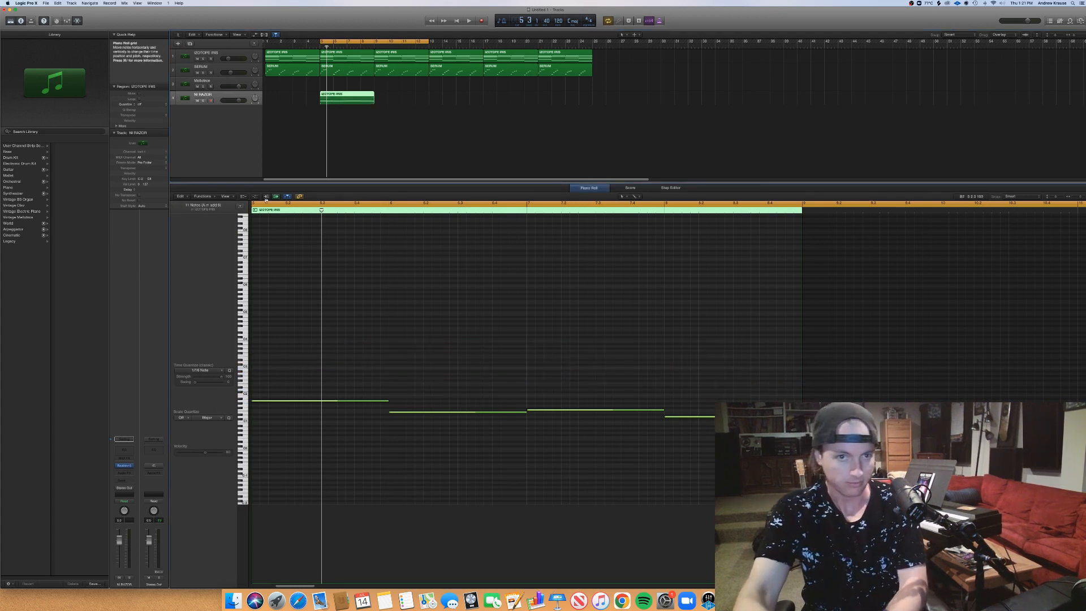
Load the Razor bass preset Punch in the Balls in the NI RAZOR track's Reaktor instrument and close the plug-in window.
click(126, 466)
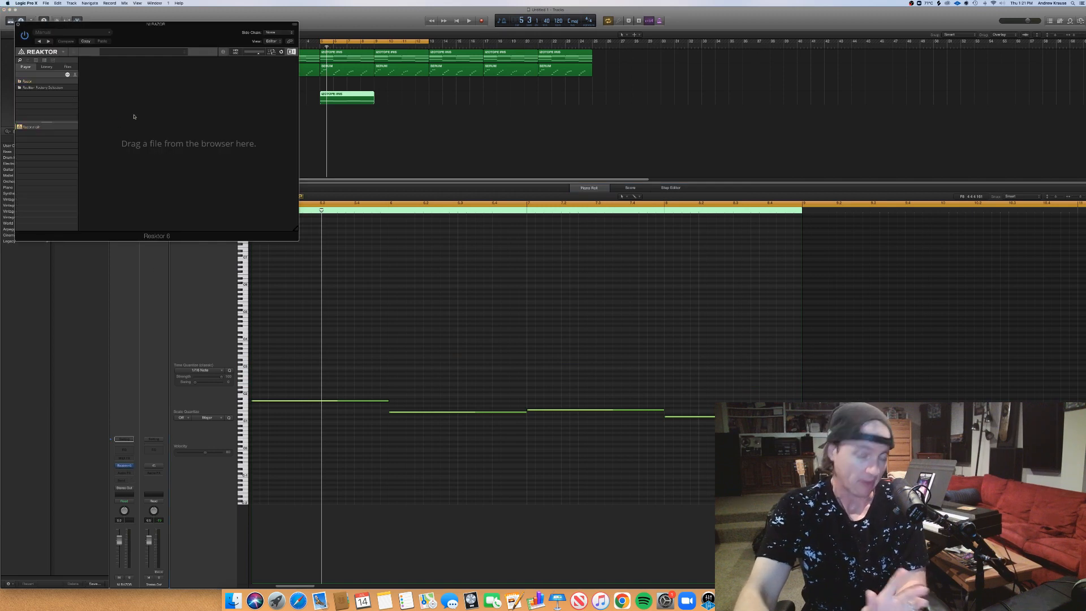
click(151, 61)
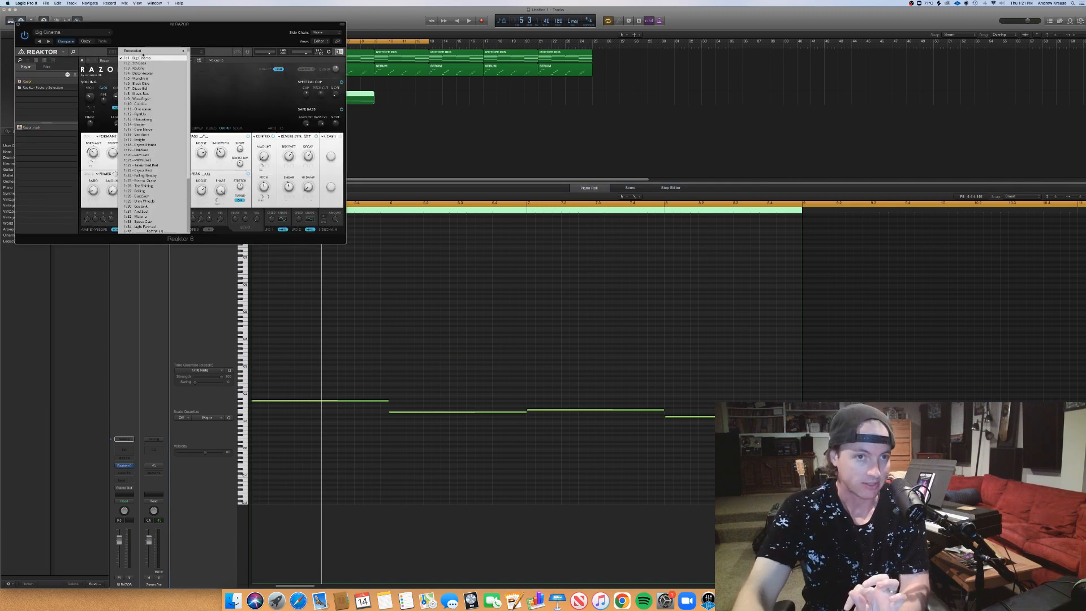
mouse_move(148, 52)
mouse_move(200, 56)
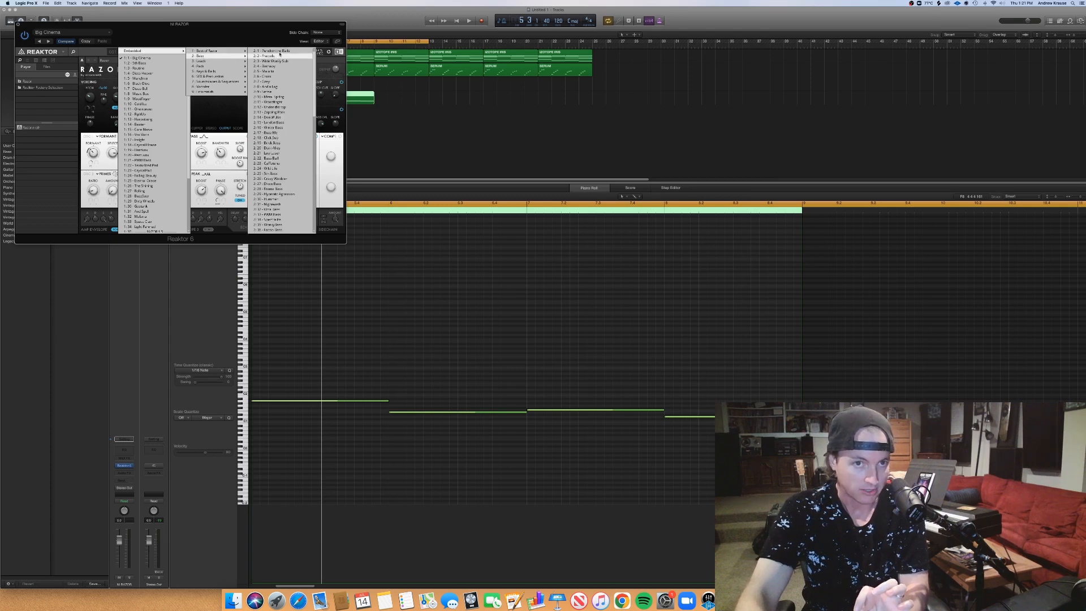
click(277, 51)
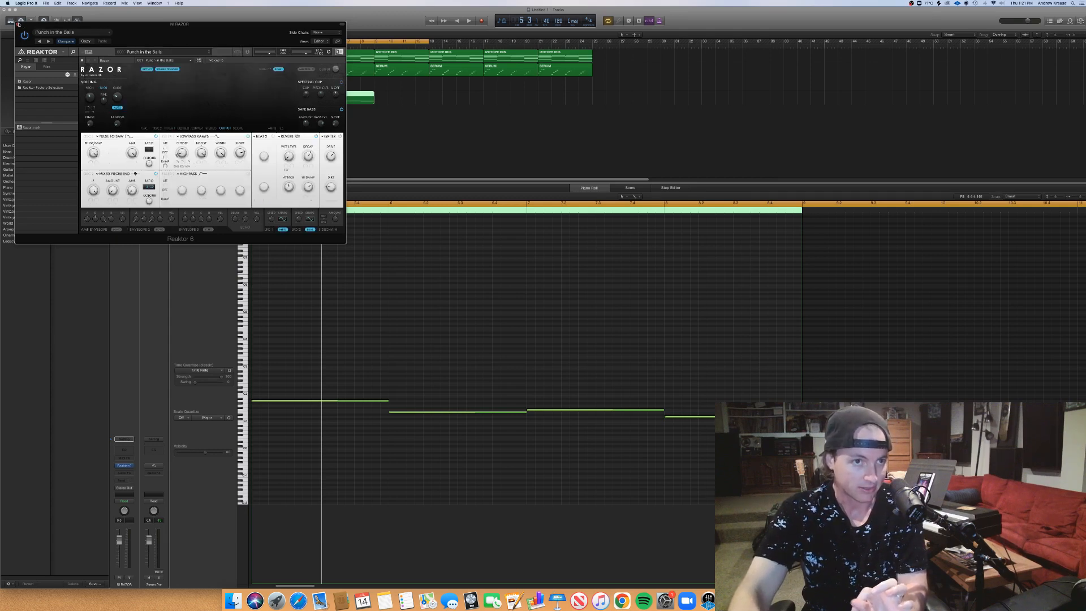
click(18, 25)
Lower the NI RAZOR track's volume and play the cycle range to balance the bass.
click(232, 101)
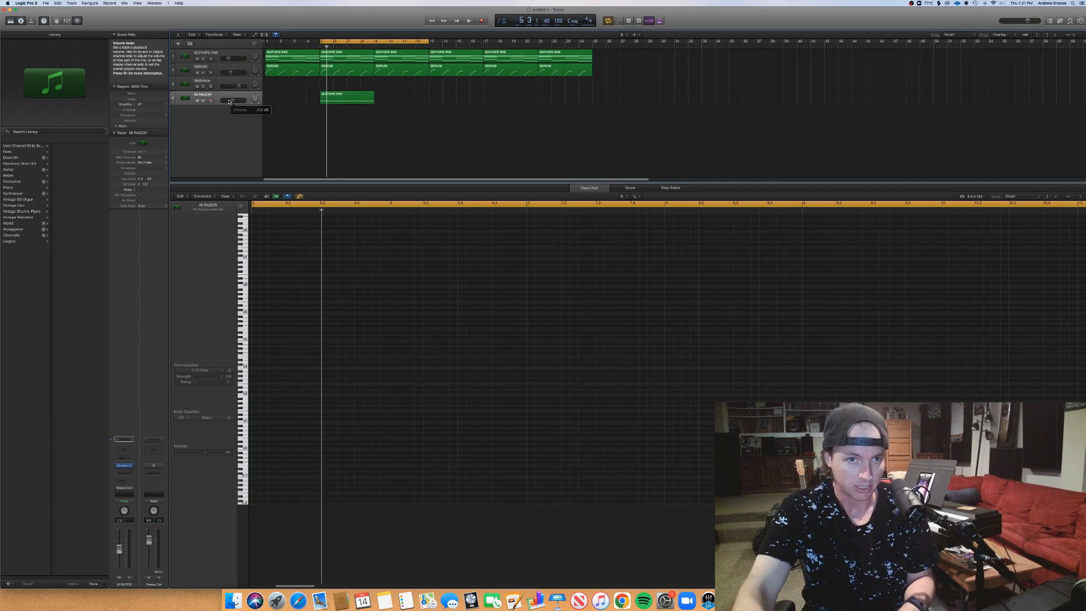
key(space)
drag(229, 102, 229, 101)
Loop the bass region on the NI RAZOR track out to bar 25, level with the end of the other tracks.
drag(375, 94, 454, 104)
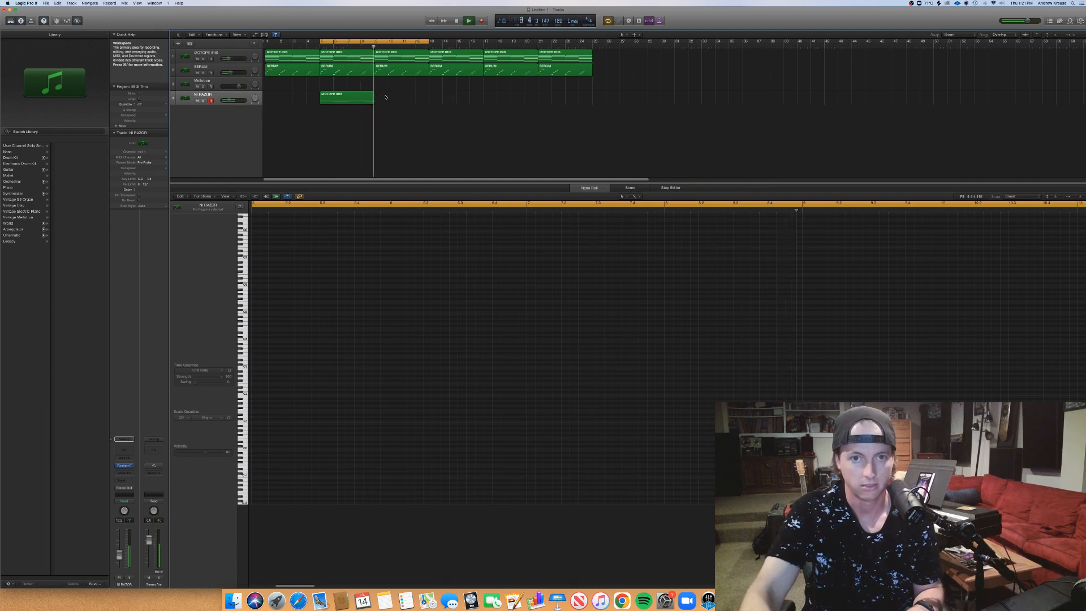
drag(370, 97, 594, 116)
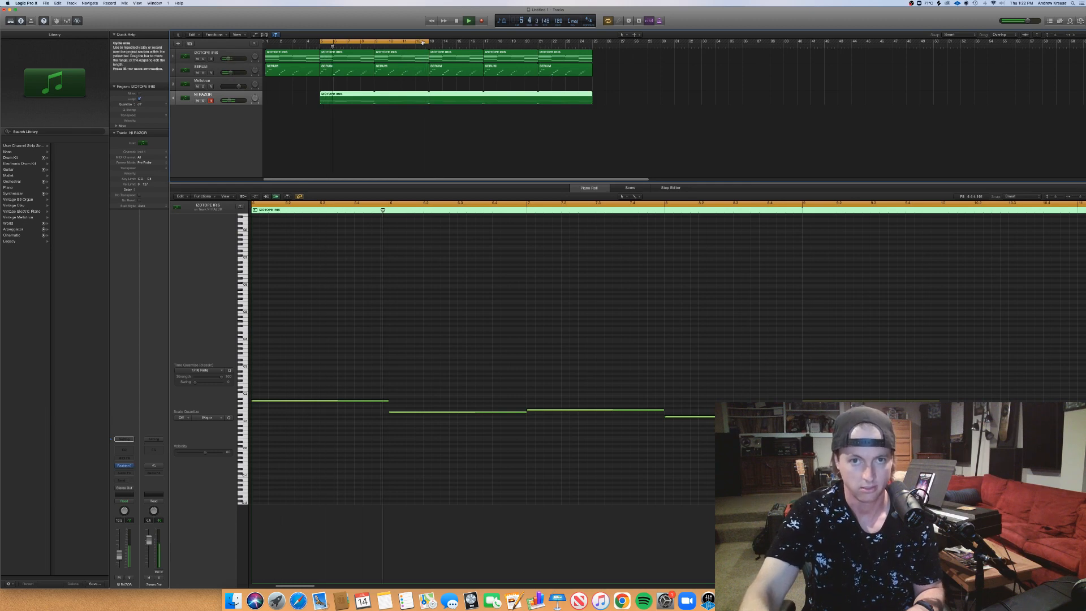
key(space)
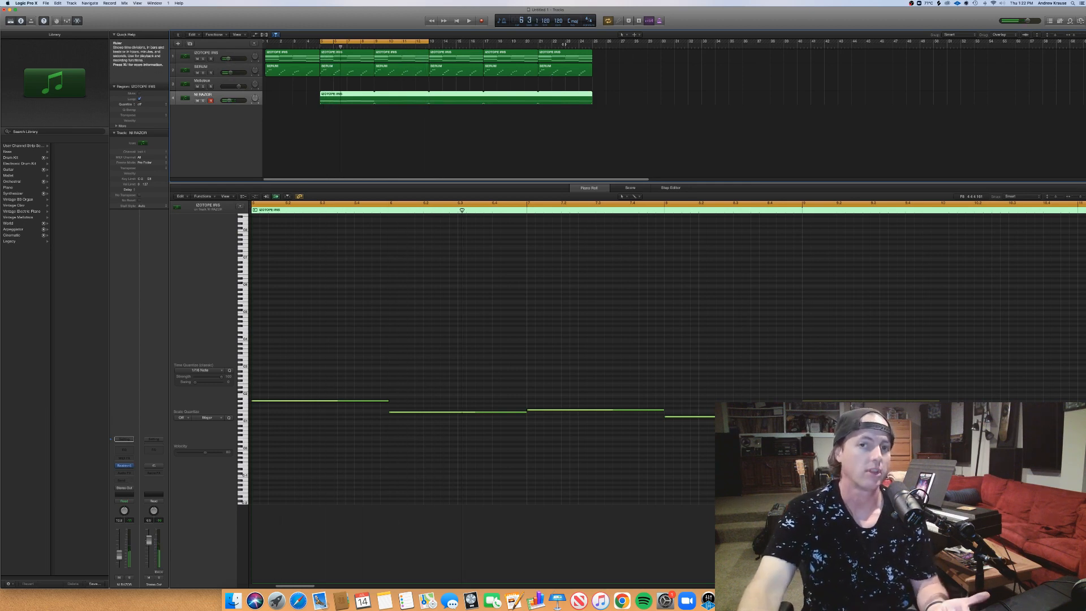
Extend the start of the cycle range back to bar 1 and play the arrangement.
drag(563, 24, 563, 18)
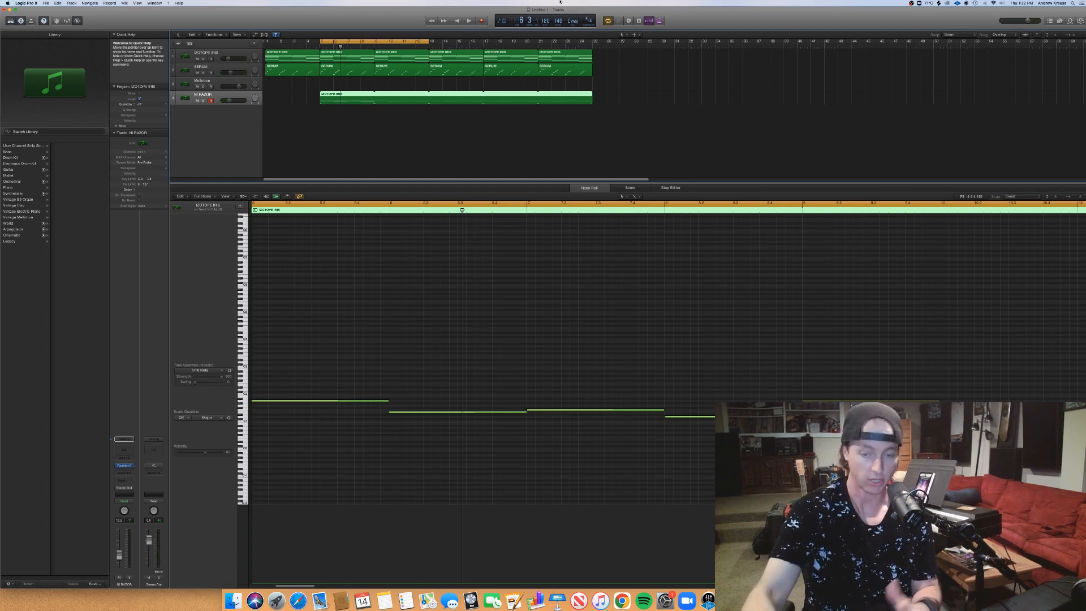
key(space)
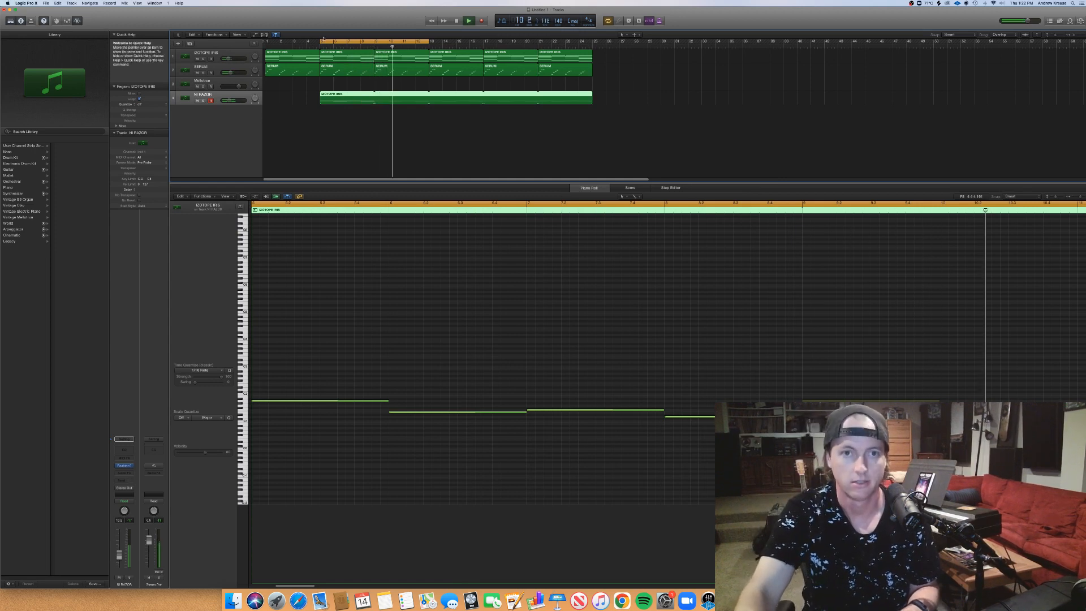
drag(320, 42, 266, 41)
click(294, 100)
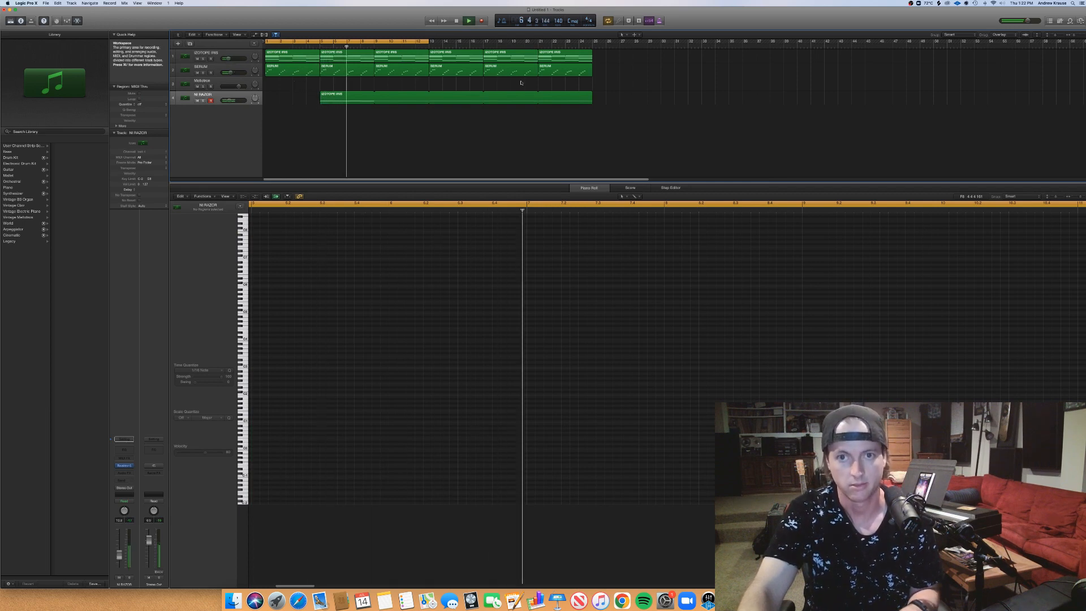
key(space)
Select all notes in the six SERUM regions and apply the Half Speed MIDI transform to them.
drag(629, 74, 298, 68)
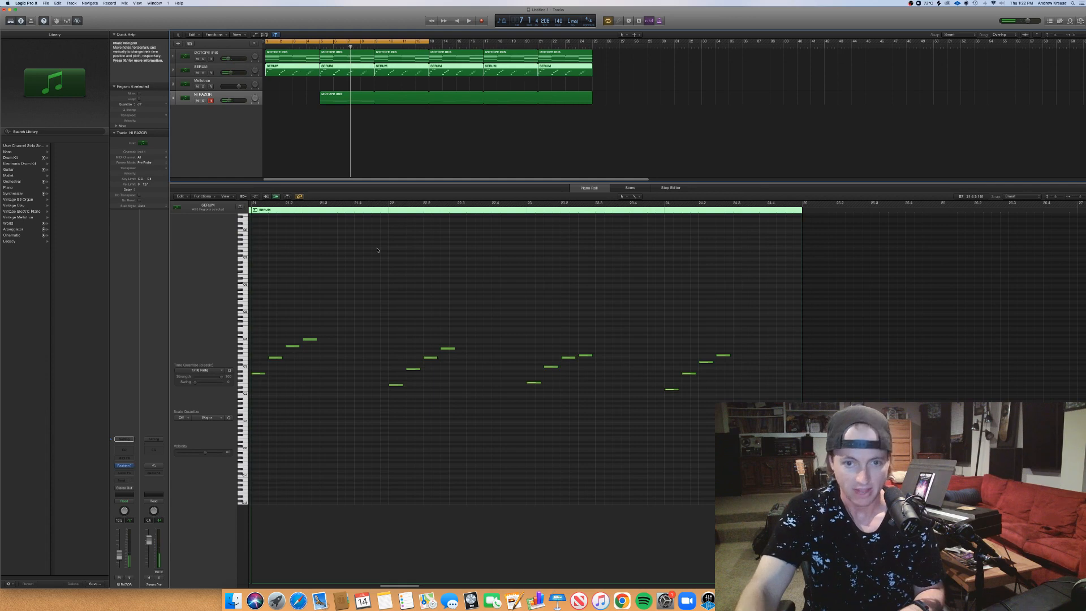
drag(763, 449, 109, 287)
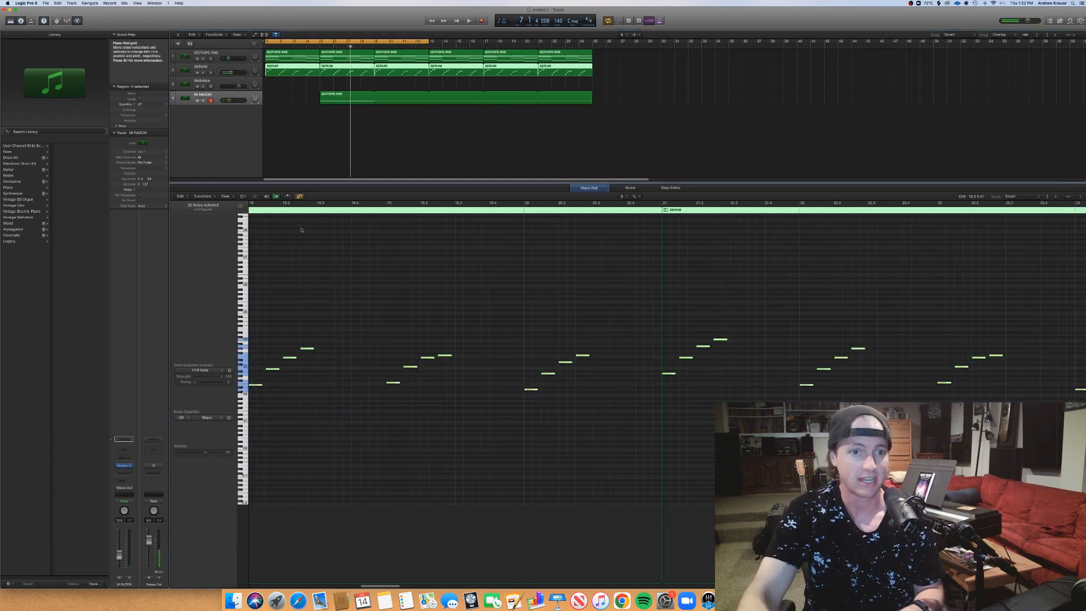
key(super+Left)
key(super+Left)
key(super+Left)
scroll(372, 388, left, 3)
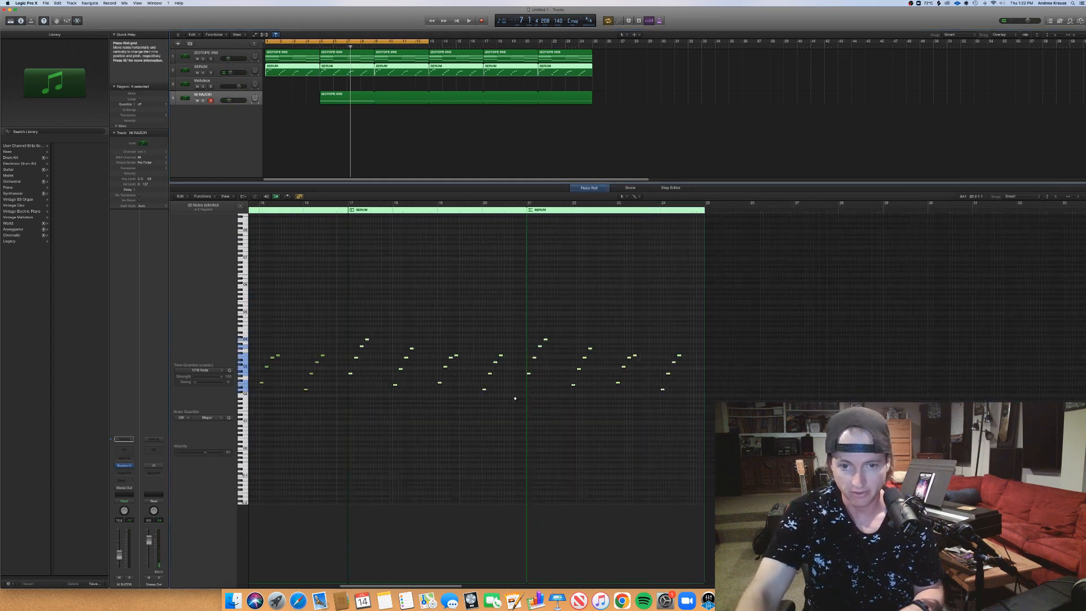
key(super+Left)
key(super+Left)
key(super+Left)
key(super+Left)
key(super+Left)
key(super+Left)
drag(244, 407, 360, 325)
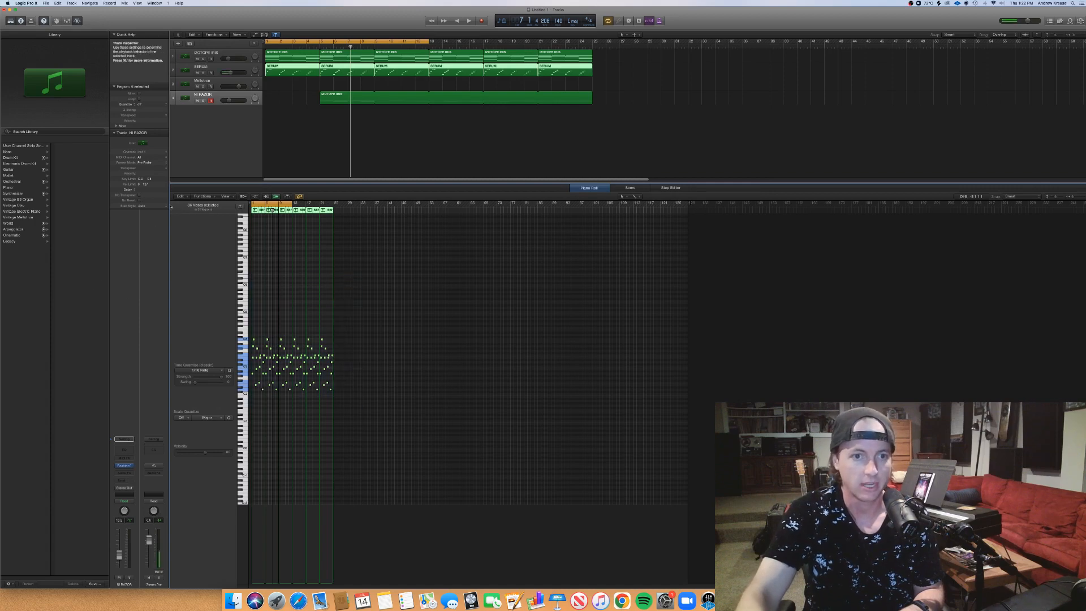
click(202, 196)
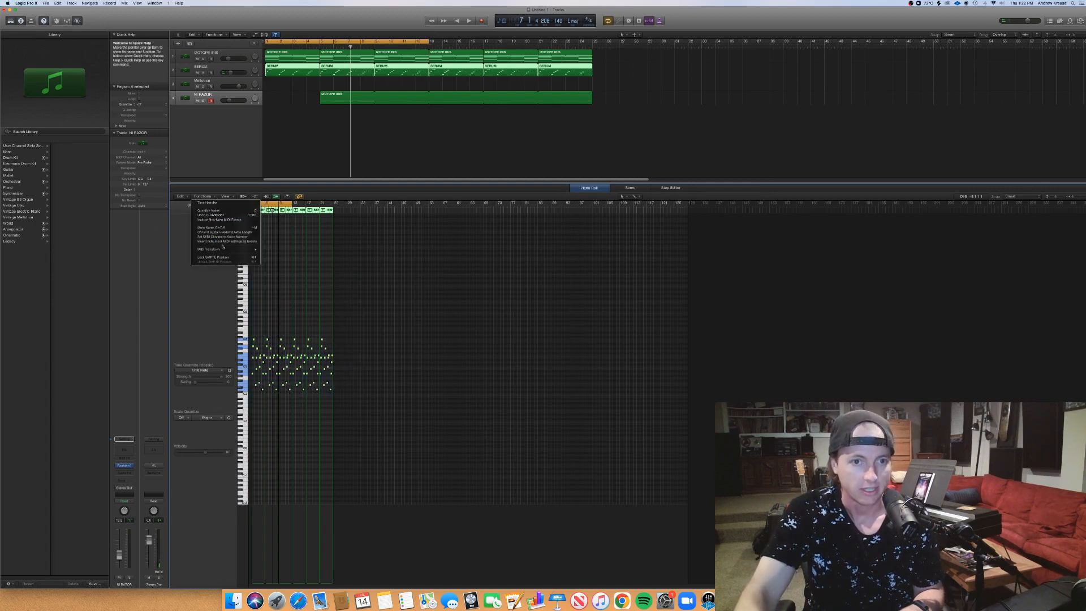
mouse_move(224, 249)
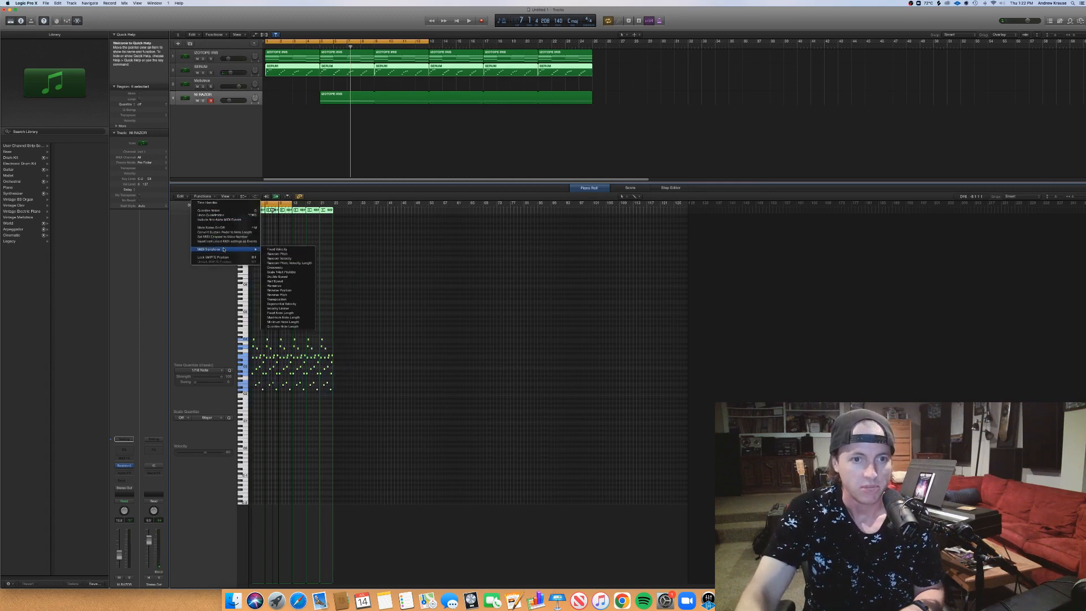
click(307, 282)
click(573, 507)
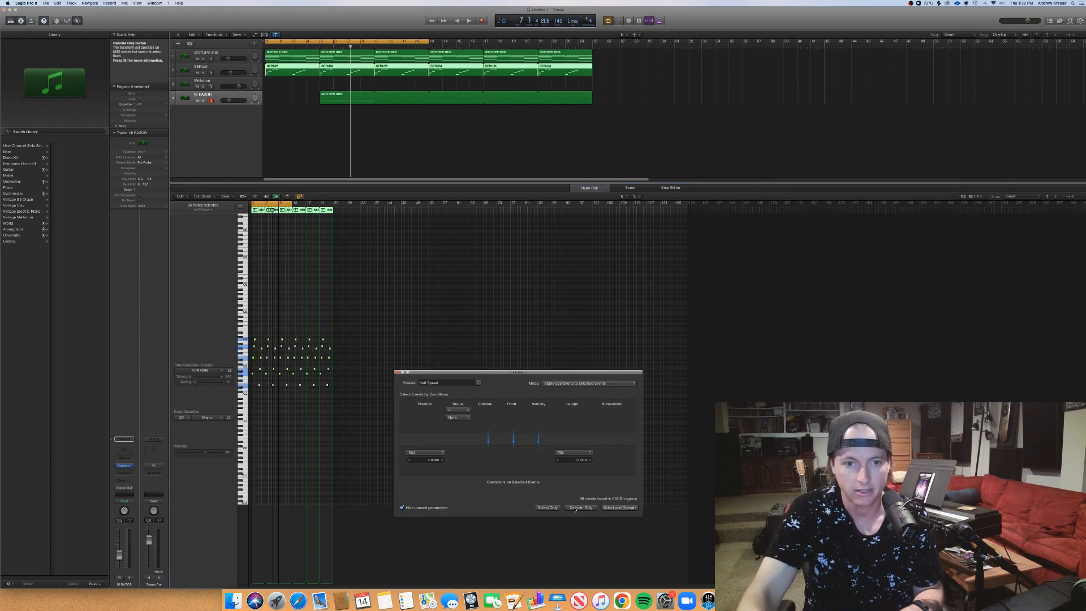
click(396, 372)
Play the arrangement from bar 1 to audition the half-speed SERUM notes.
key(z)
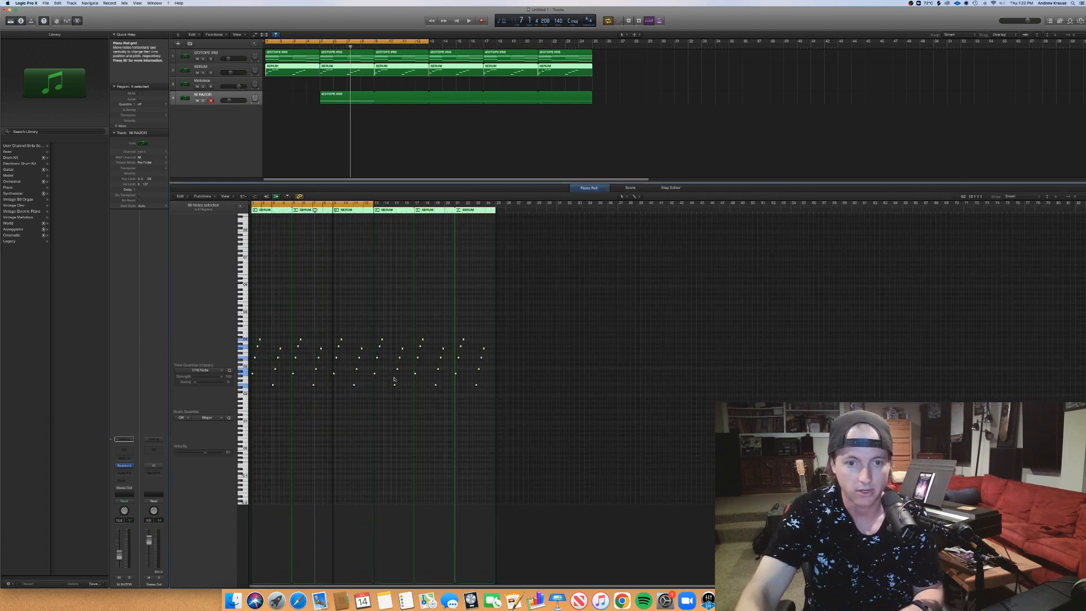
key(space)
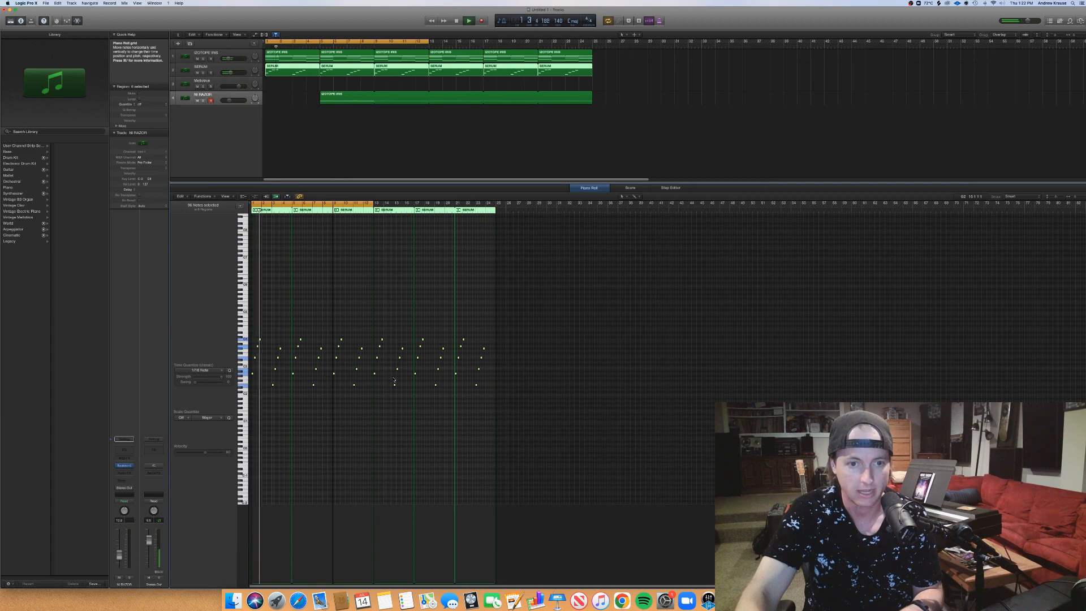
scroll(393, 377, up, 5)
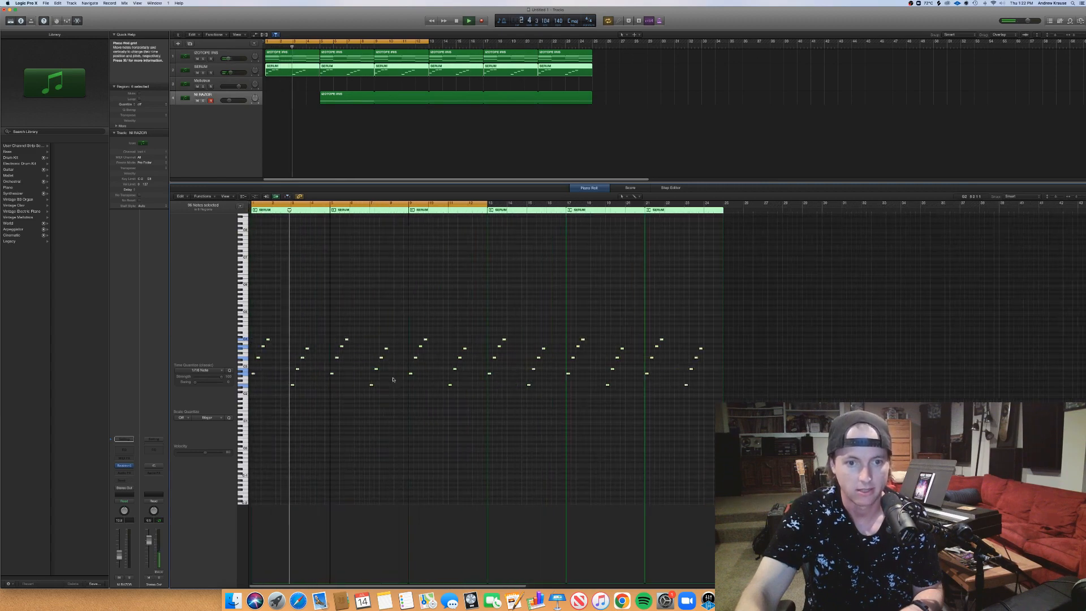
key(space)
Try copying all SERUM notes one bar later during playback, and undo the copy.
drag(765, 398, 195, 307)
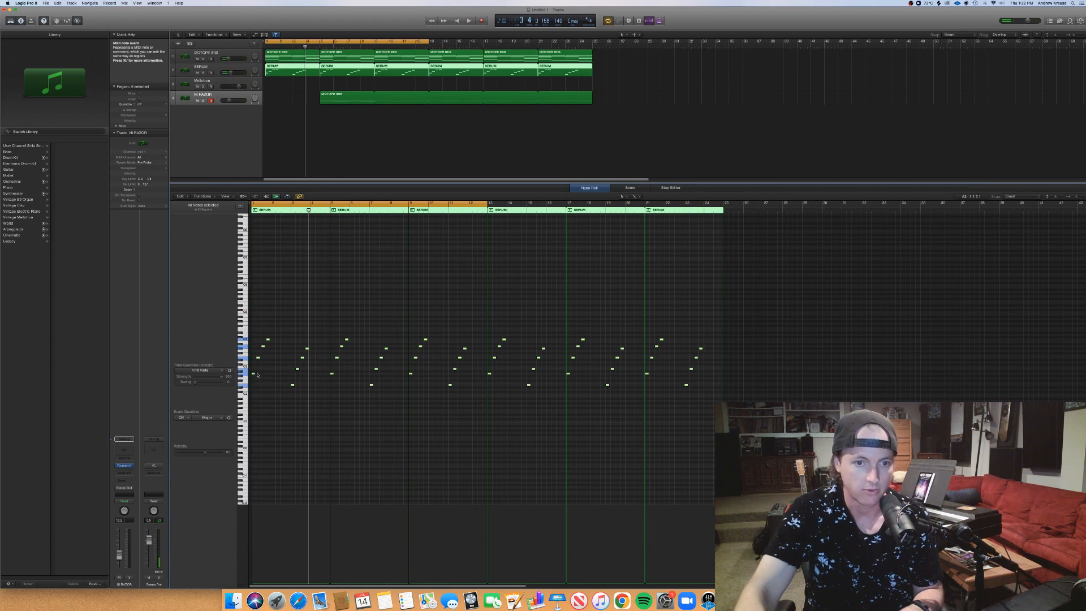
drag(258, 374, 274, 385)
key(space)
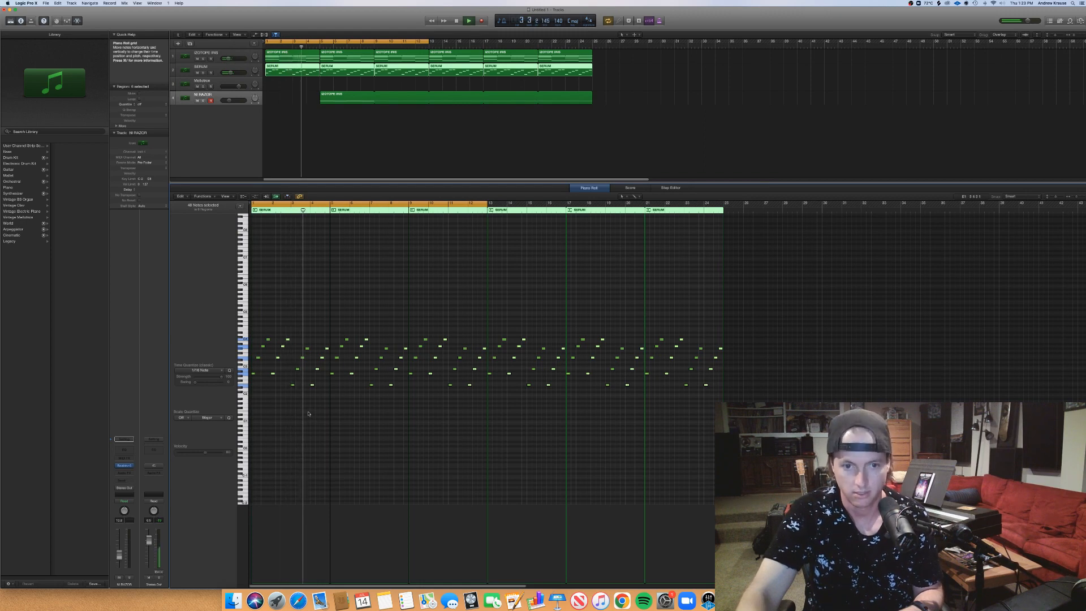
key(super+z)
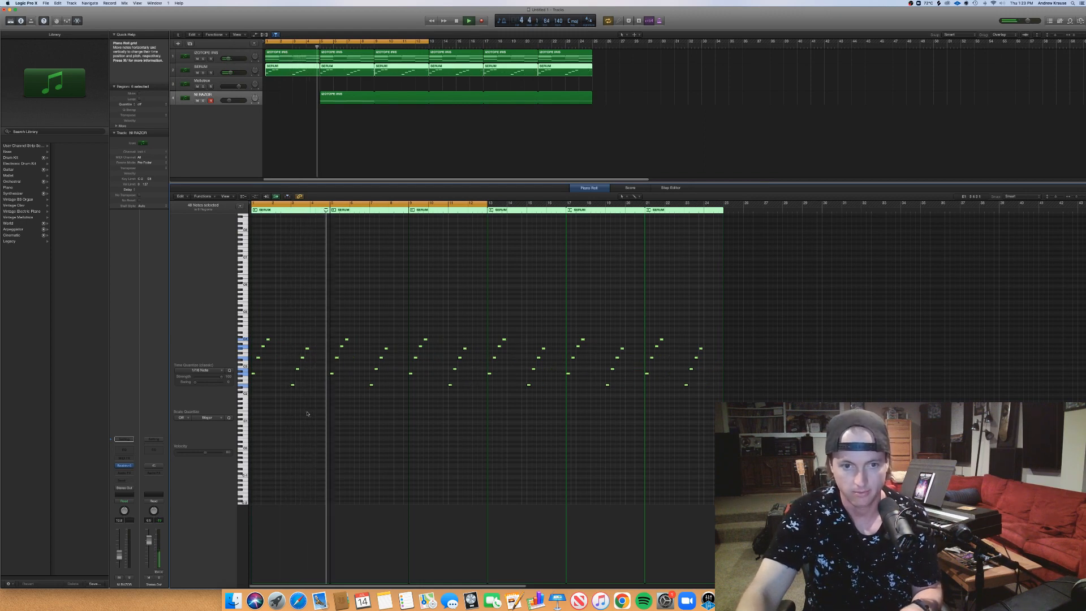
key(space)
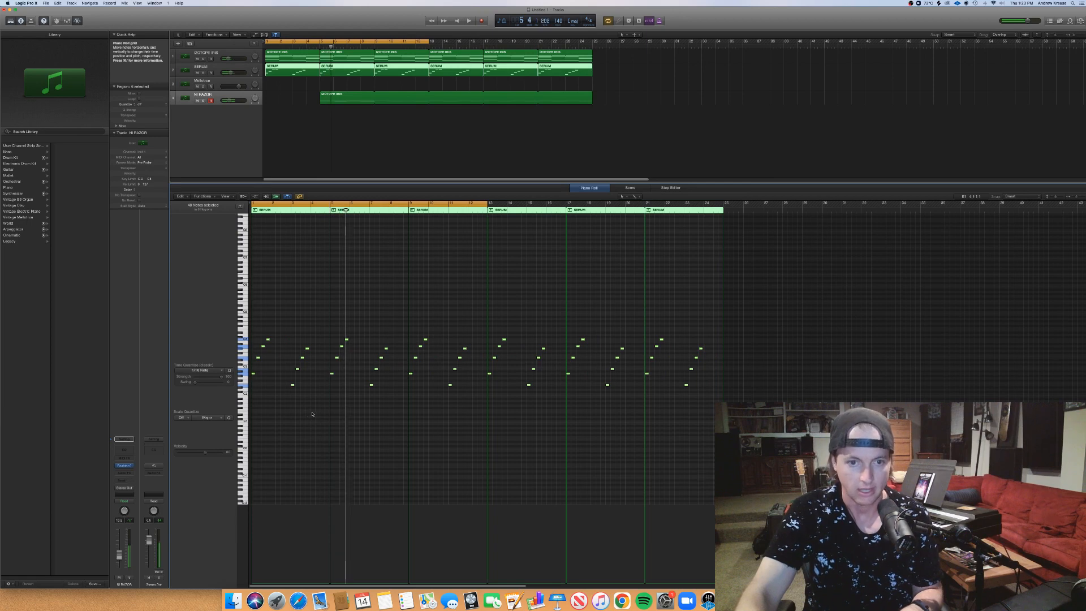
Shift the note groups of the first two SERUM regions earlier, one group per bar across bars 1 to 4, and play from bar 1.
drag(314, 401, 293, 330)
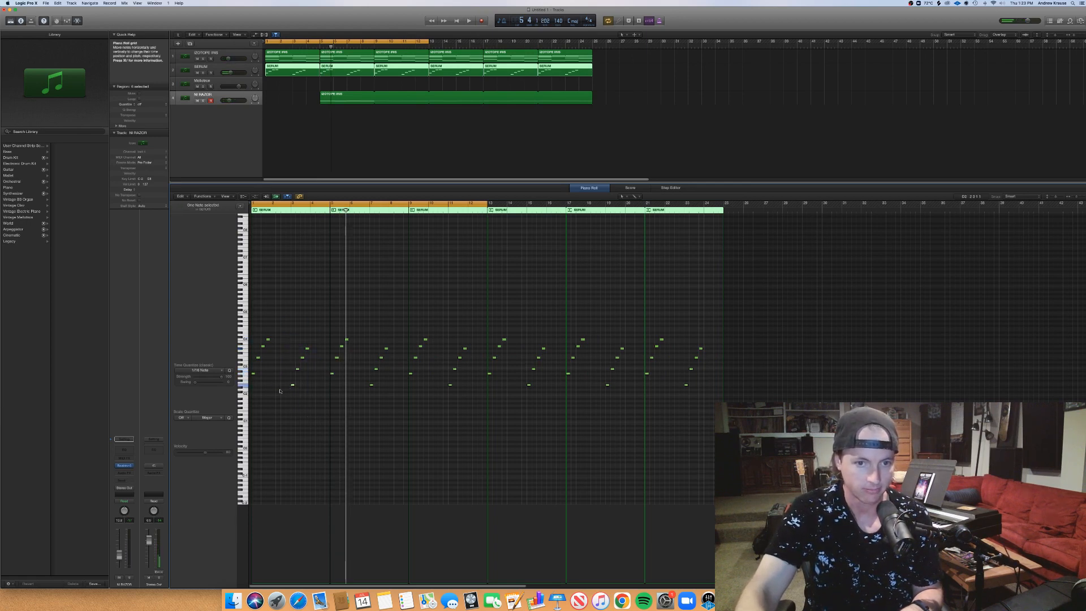
scroll(316, 337, up, 2)
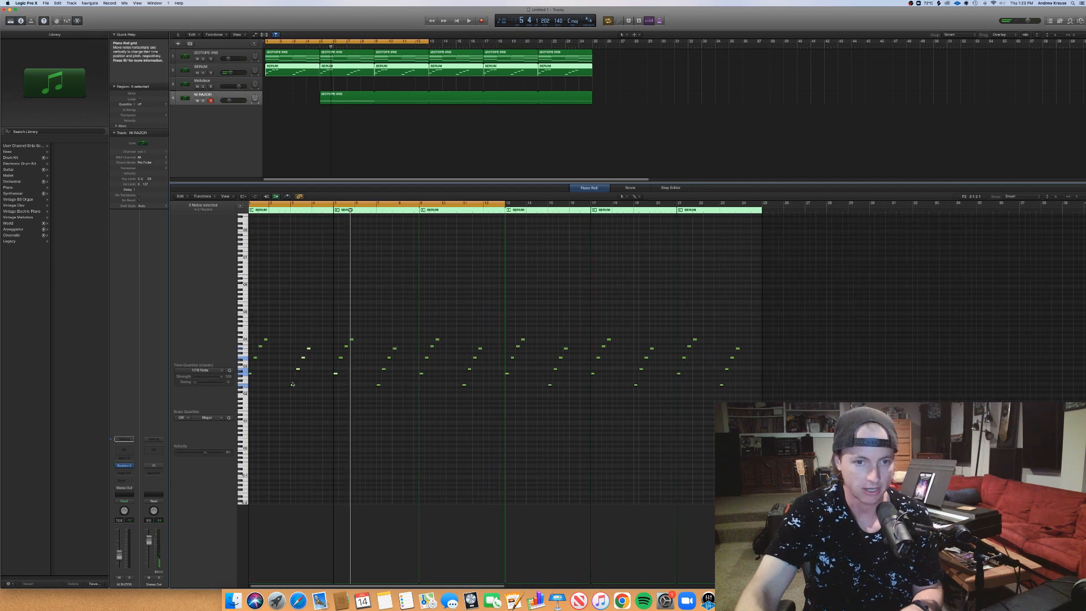
drag(293, 386, 270, 385)
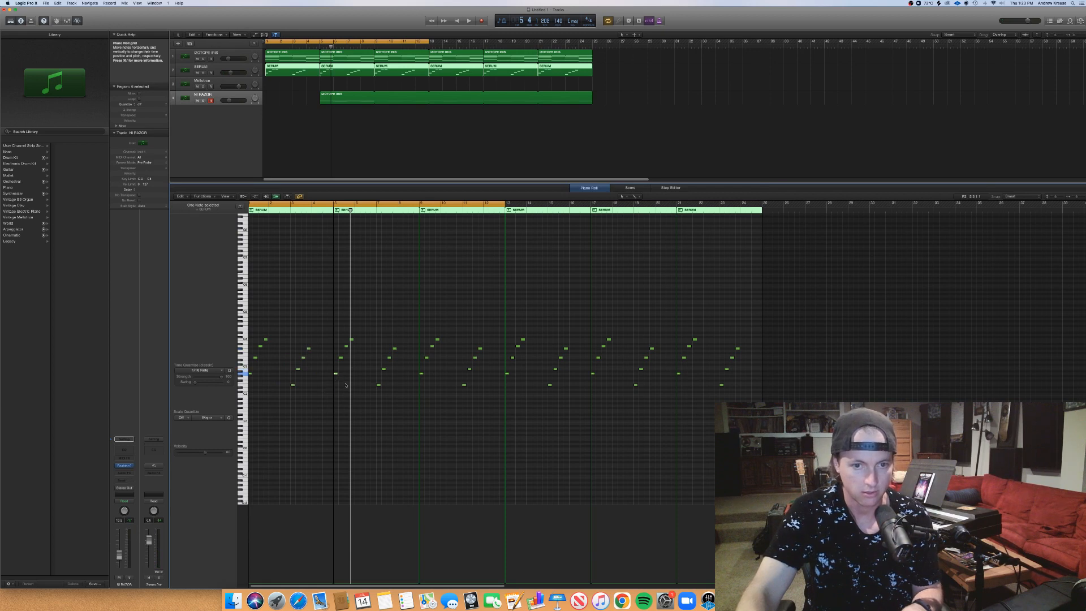
drag(319, 407, 287, 344)
drag(279, 425, 404, 315)
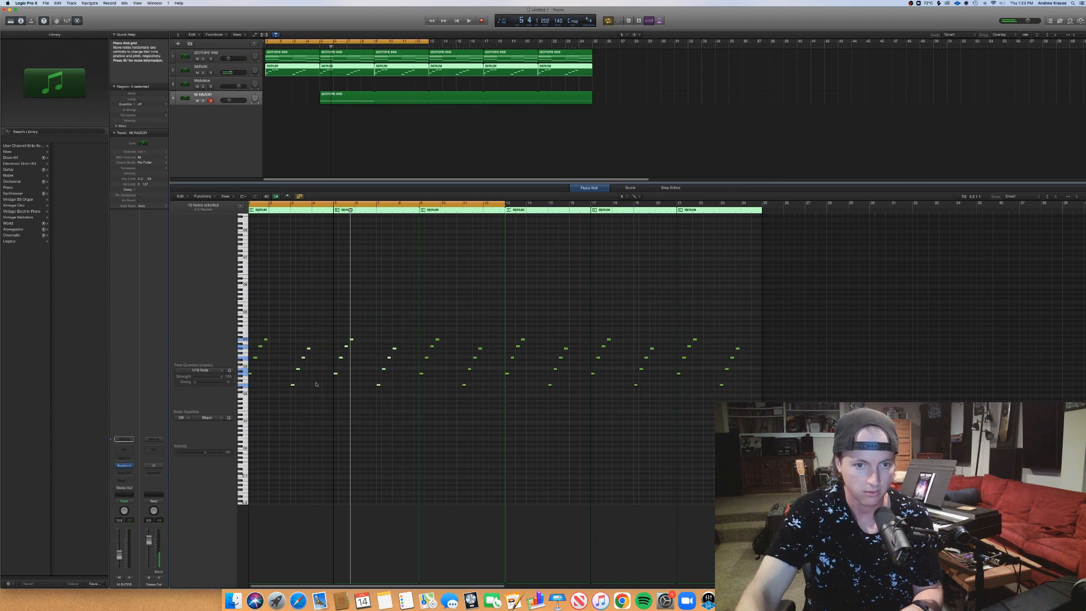
drag(293, 386, 388, 323)
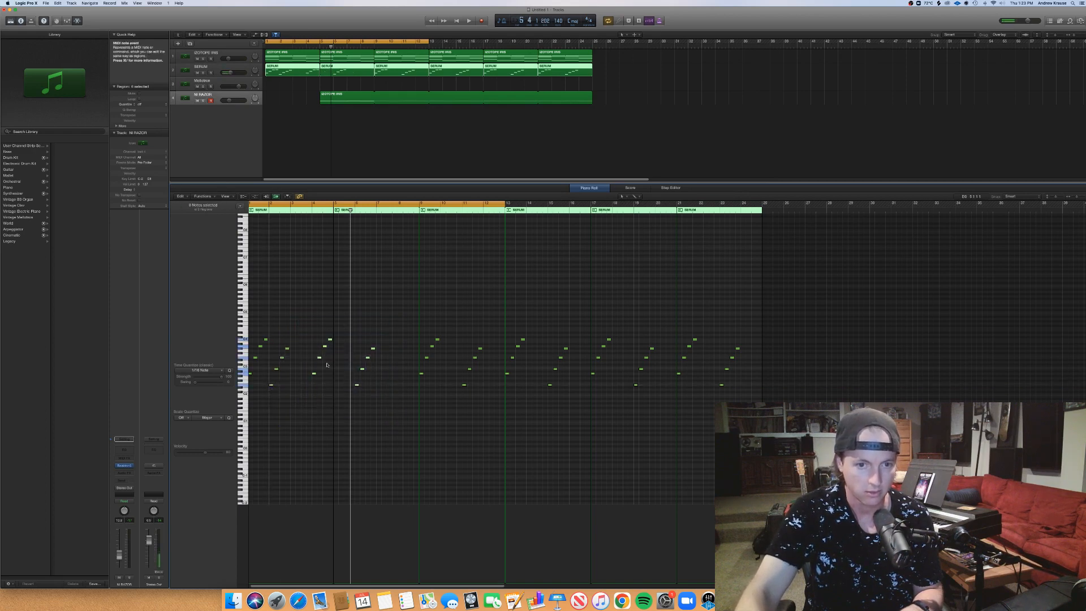
mouse_move(314, 375)
mouse_down()
mouse_move(320, 395)
mouse_move(310, 395)
mouse_up()
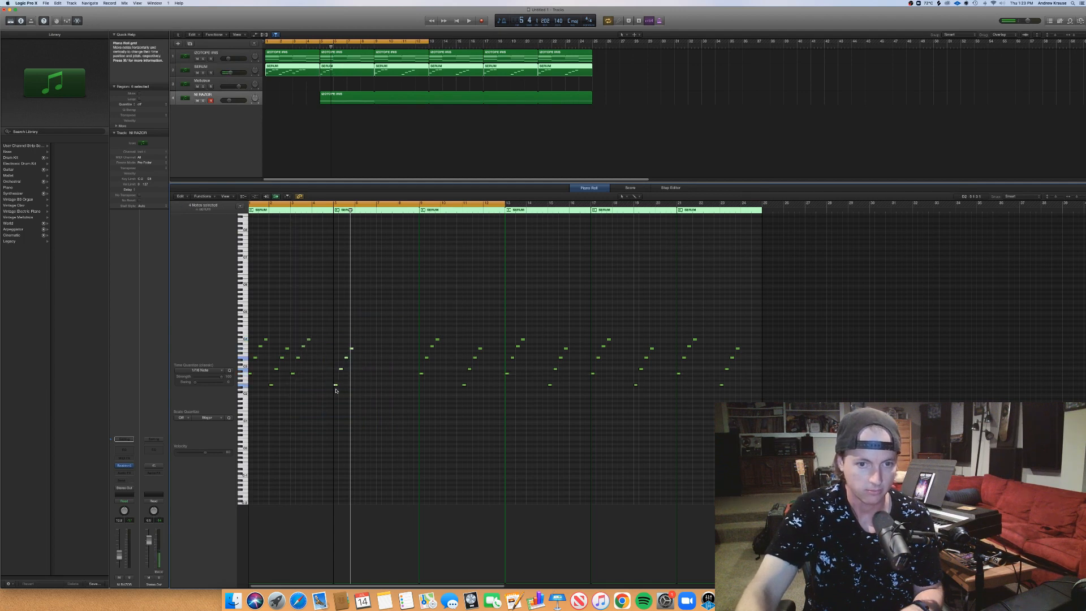
drag(335, 387, 329, 388)
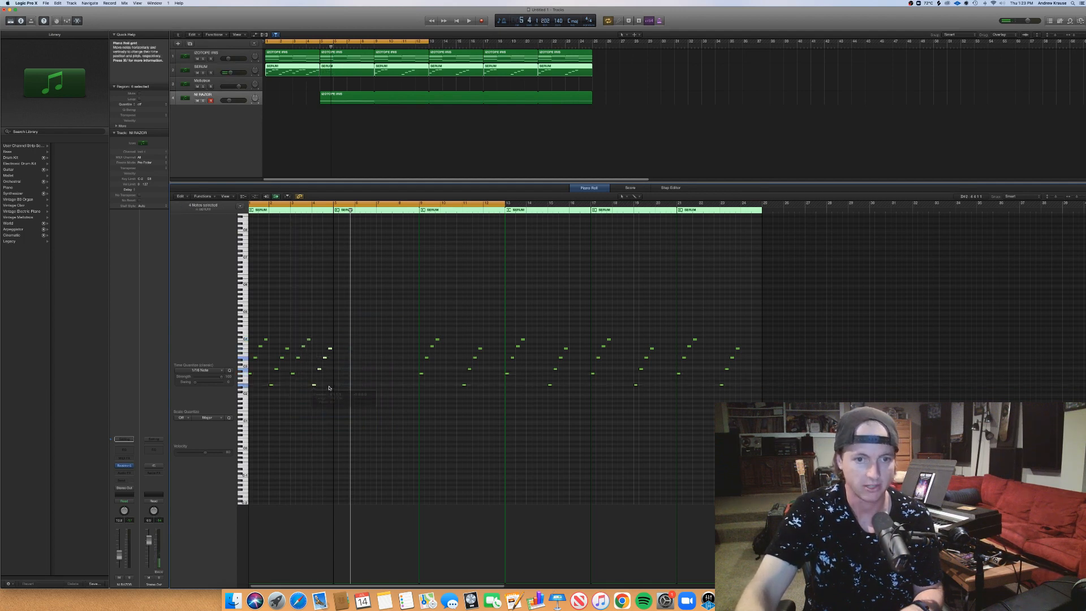
key(Return)
key(space)
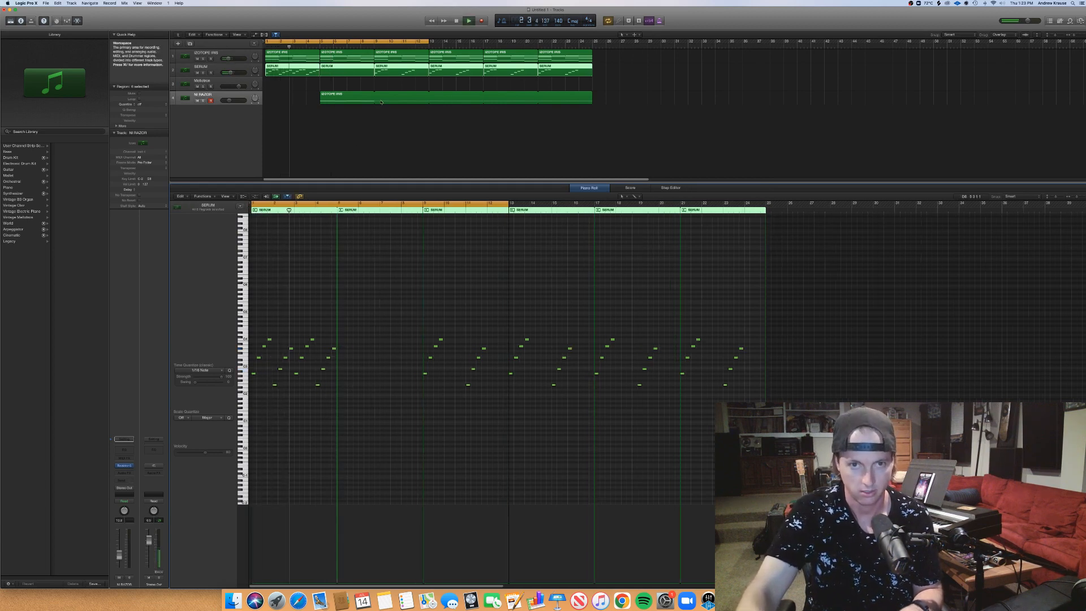
Try deleting all SERUM regions from bar 5 onward, and undo the deletion.
drag(354, 84, 566, 74)
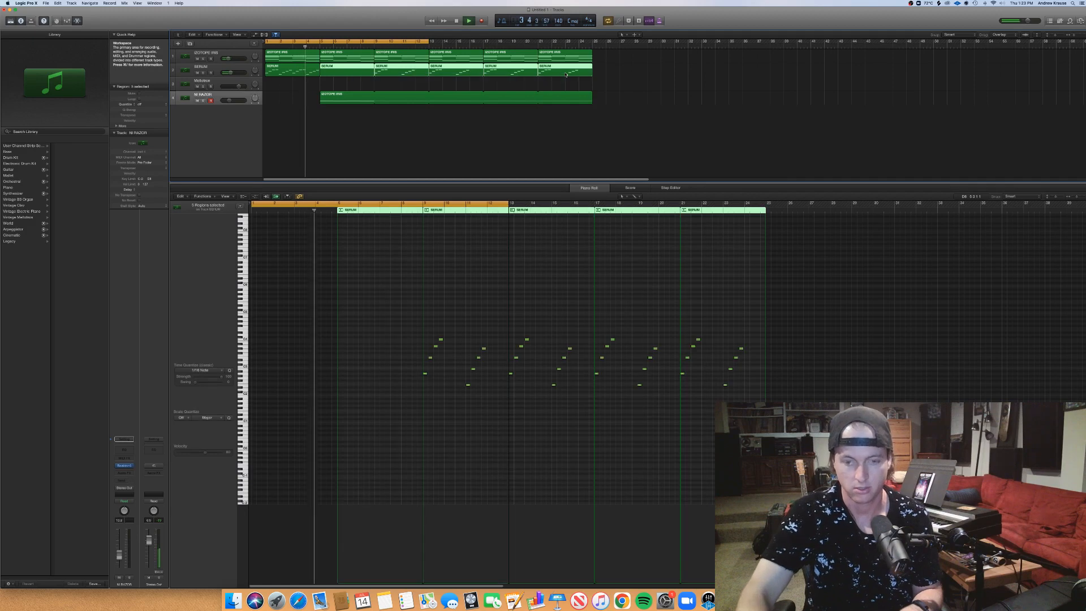
key(Delete)
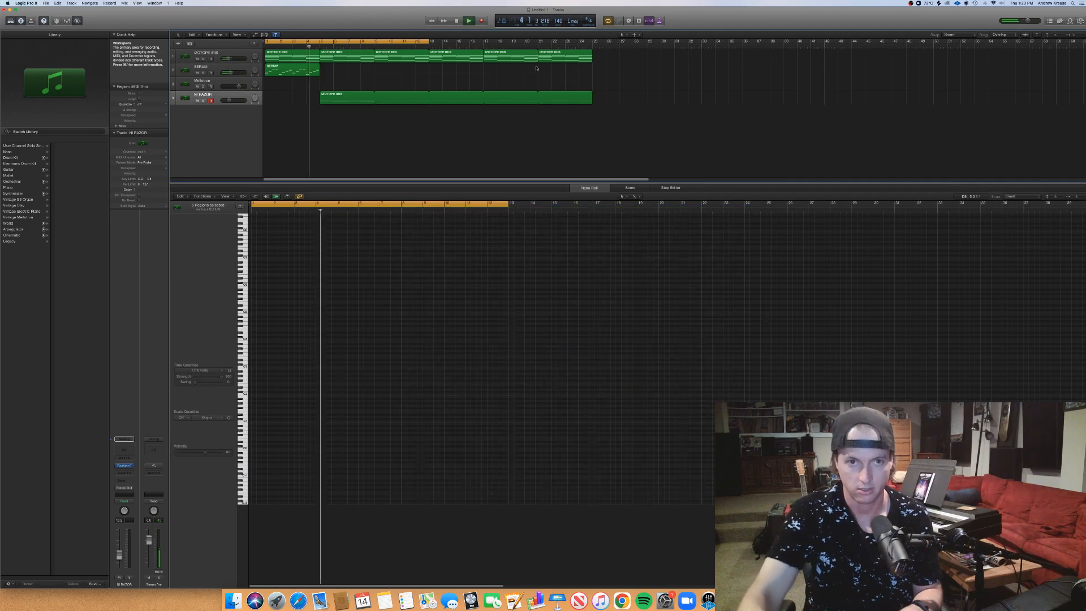
key(space)
click(317, 68)
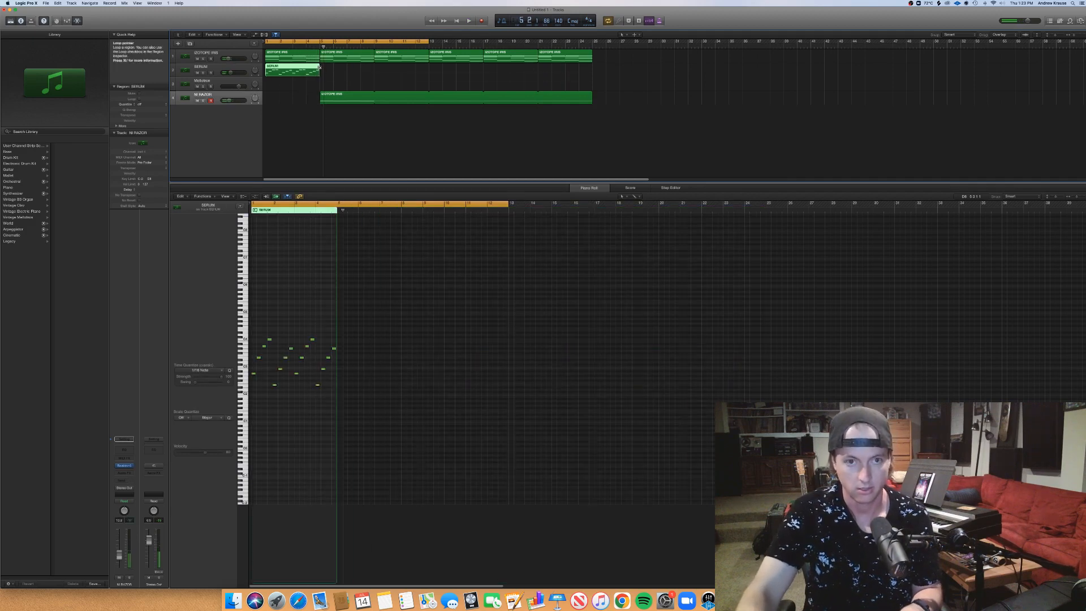
click(368, 83)
key(super+z)
click(368, 83)
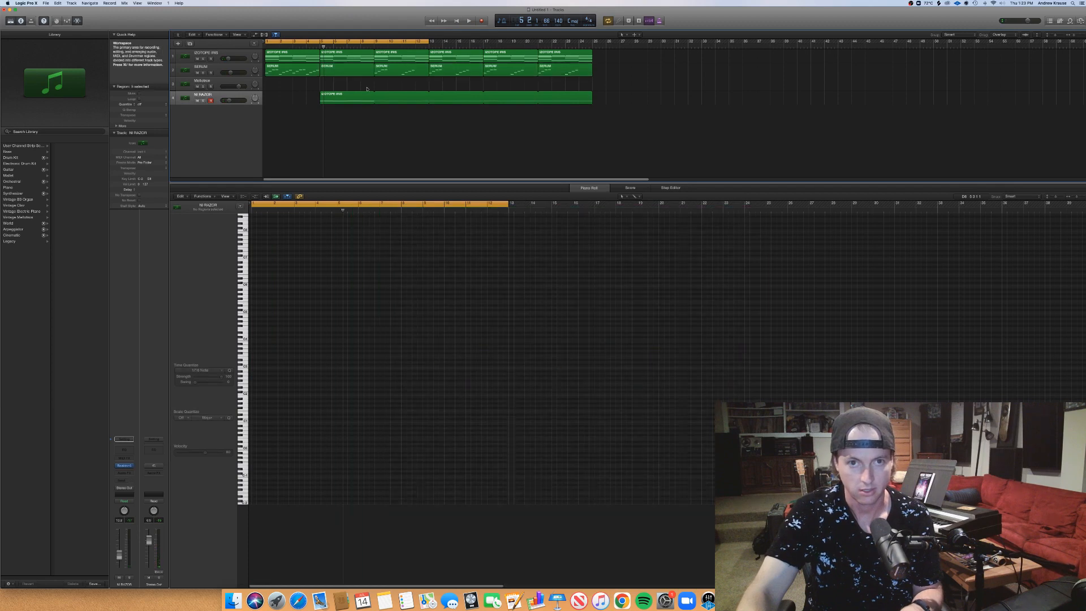
Apply the Double Speed MIDI transform to the third and fourth SERUM regions' notes, and gather both groups within bars 9 to 12.
click(393, 74)
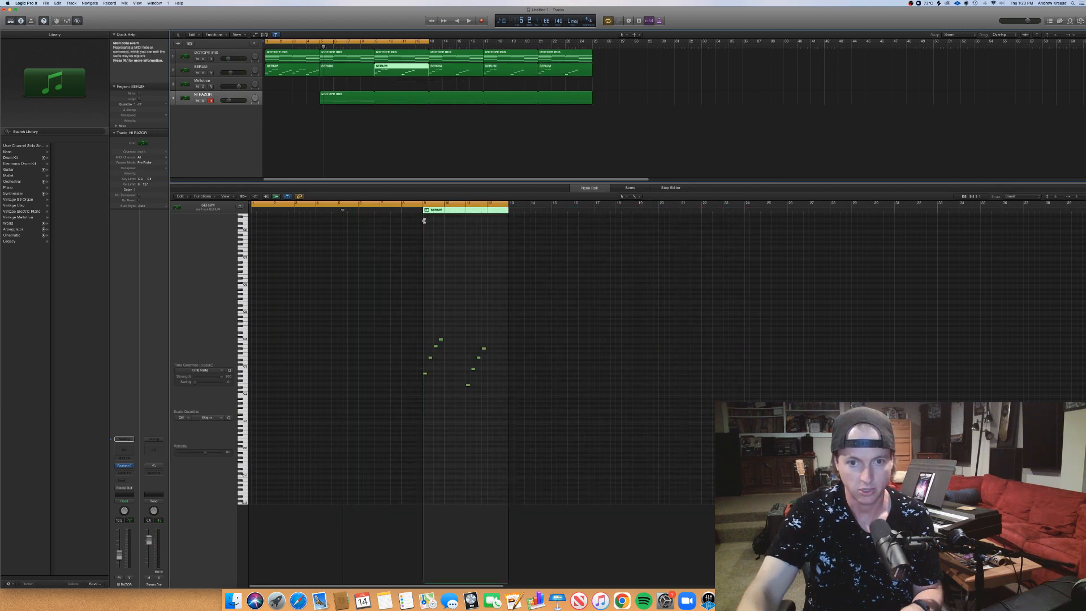
drag(590, 441, 324, 276)
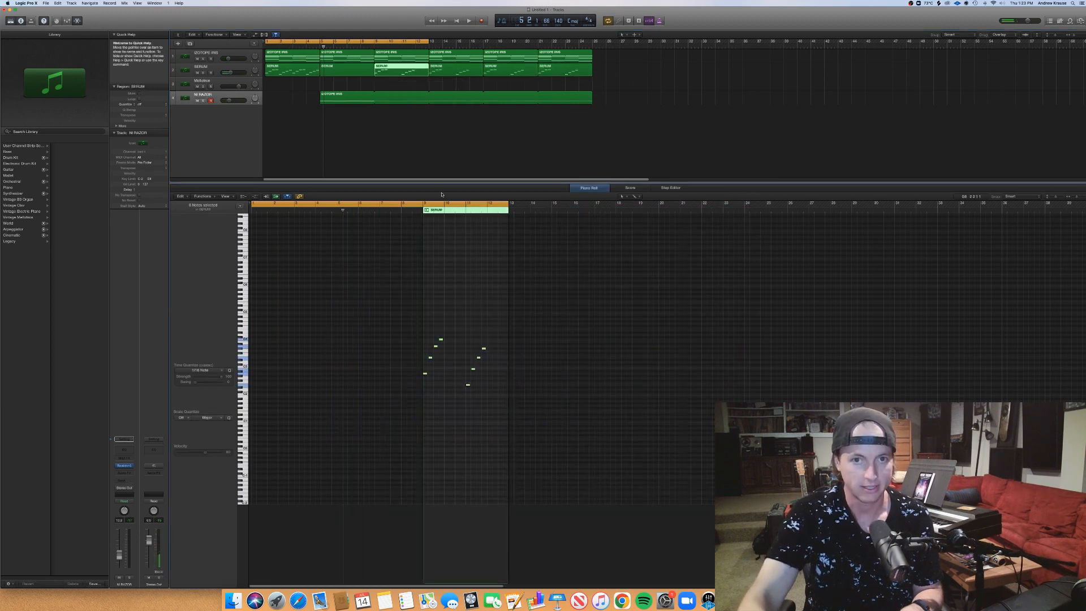
shift+click(450, 69)
drag(675, 458, 403, 312)
click(209, 197)
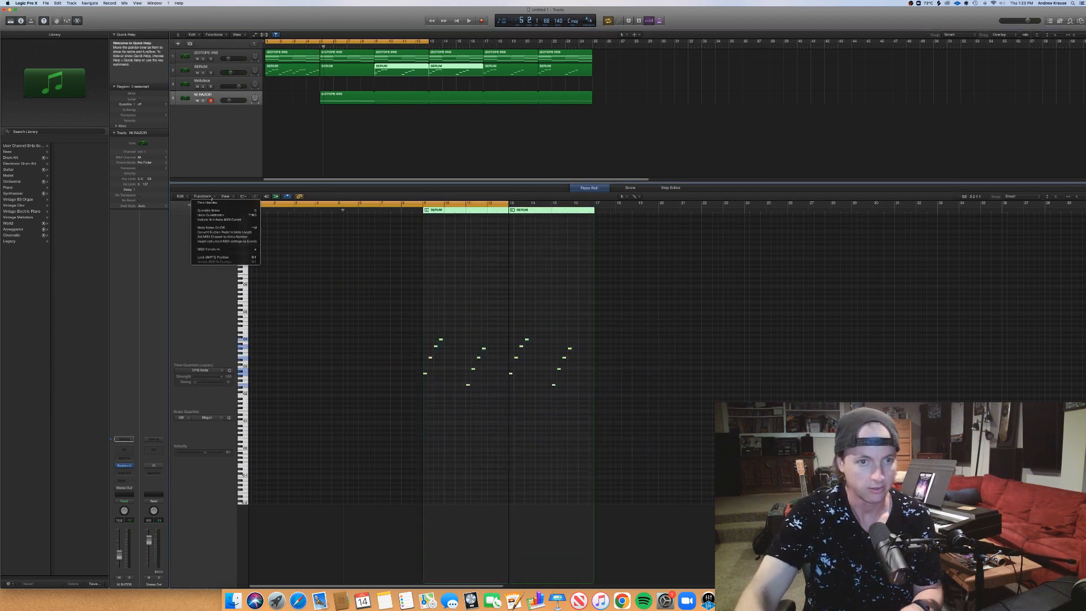
mouse_move(243, 249)
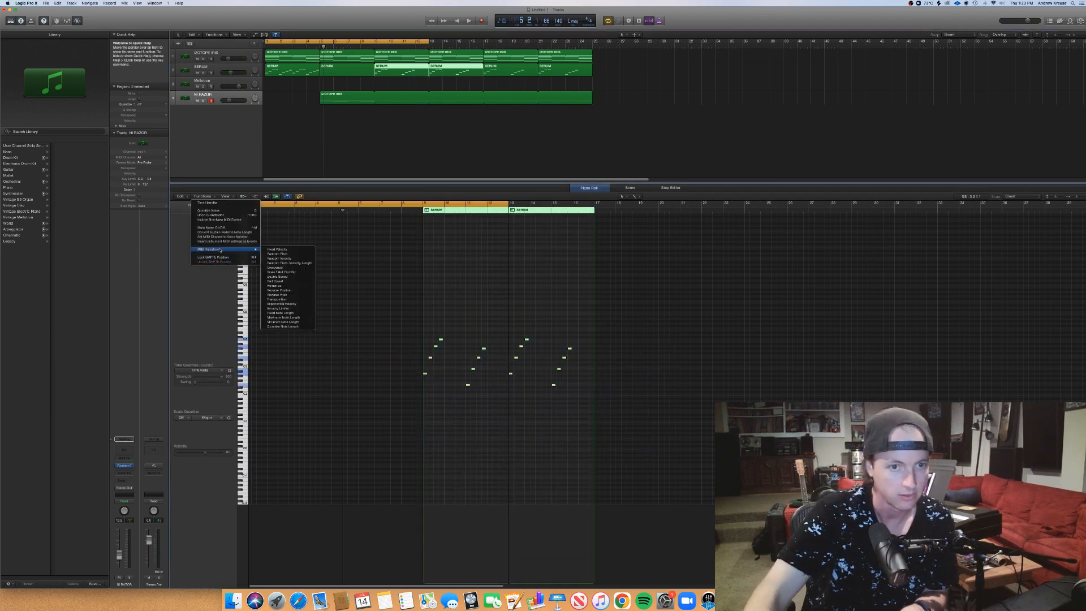
click(292, 277)
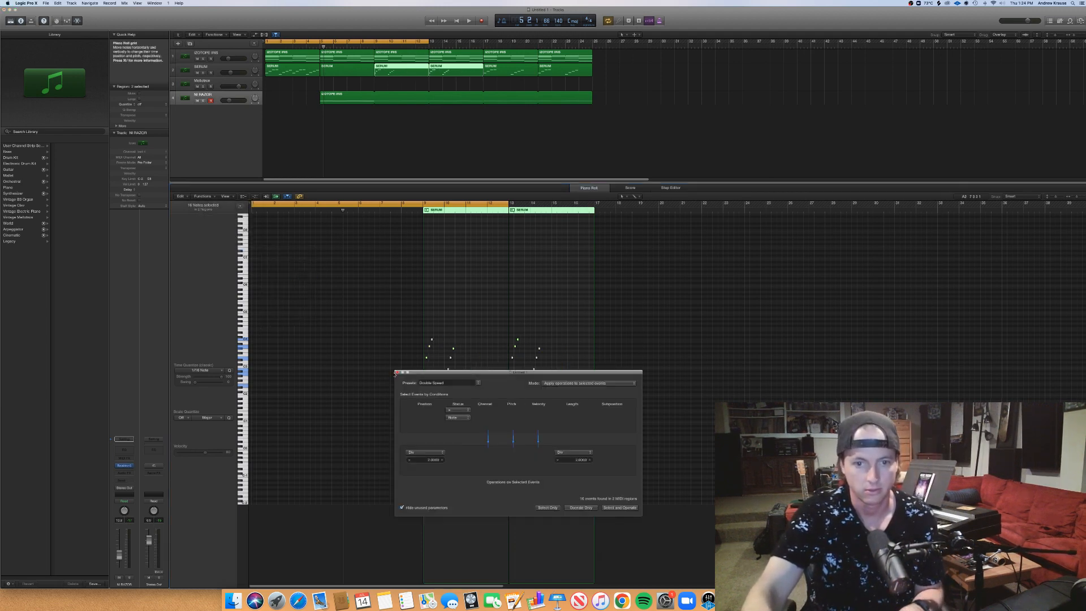
click(397, 372)
drag(475, 401, 467, 375)
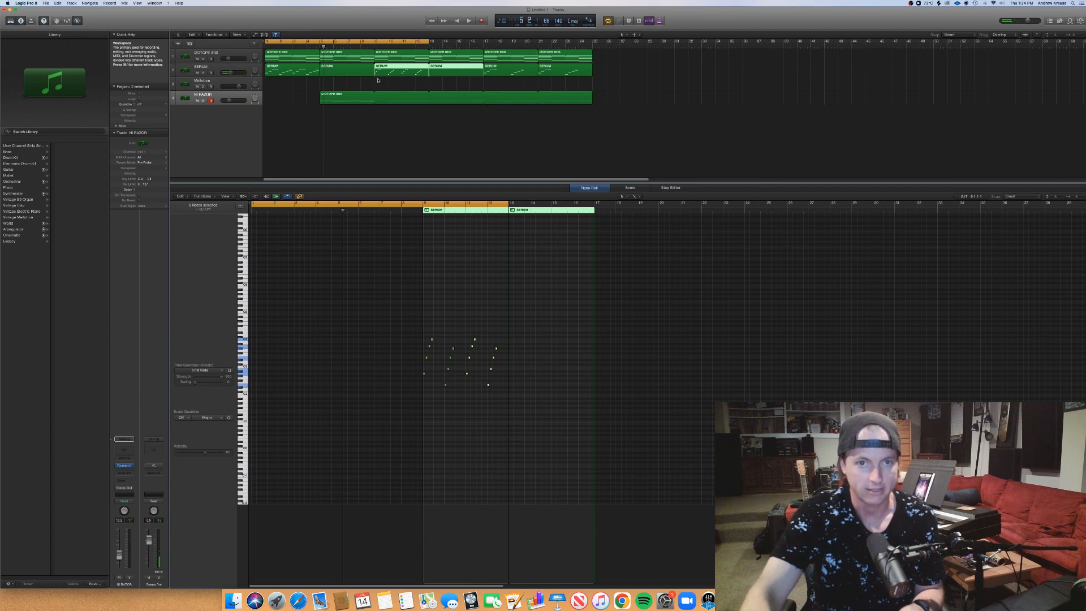
Duplicate the SERUM track and move the double-speed region from bar 9 to bar 1 on the new track.
click(377, 134)
click(220, 68)
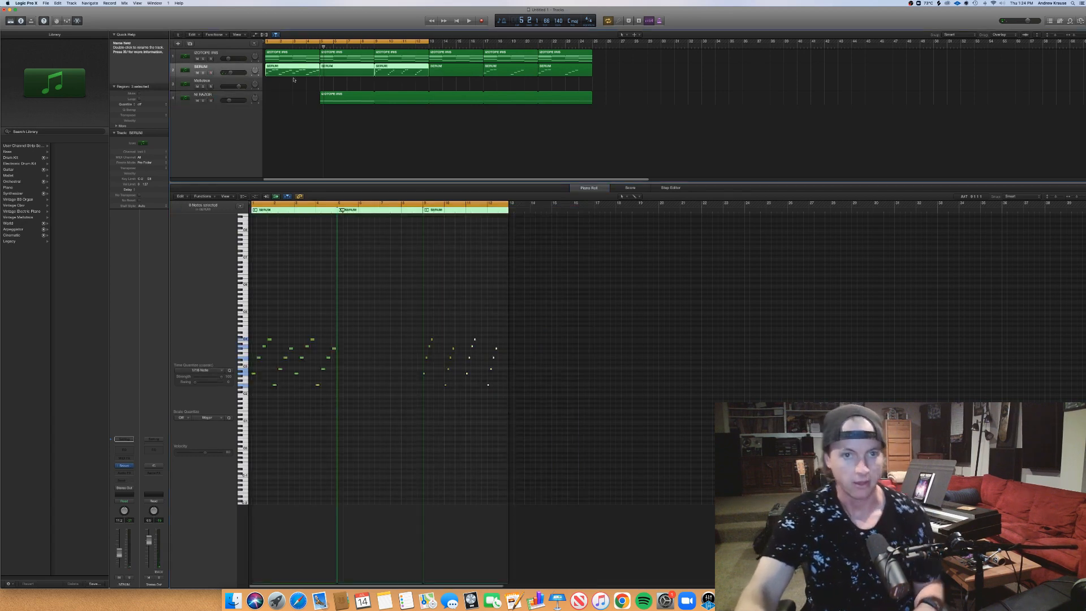
key(super+d)
click(324, 83)
drag(391, 72, 226, 87)
Audition the double-speed part on the duplicated track and inspect its Serum instrument.
key(space)
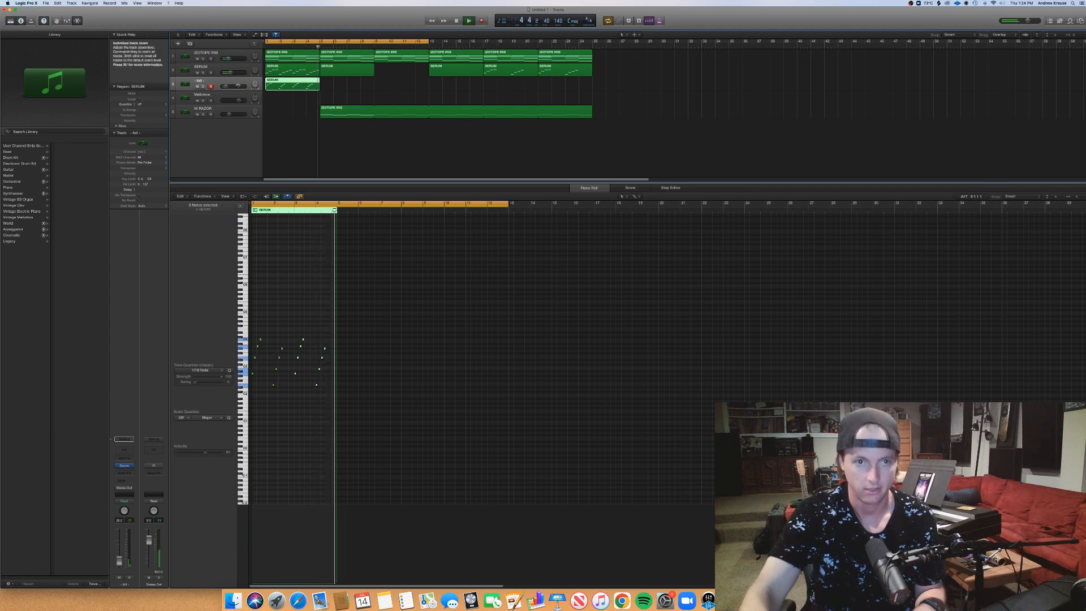
key(space)
key(space)
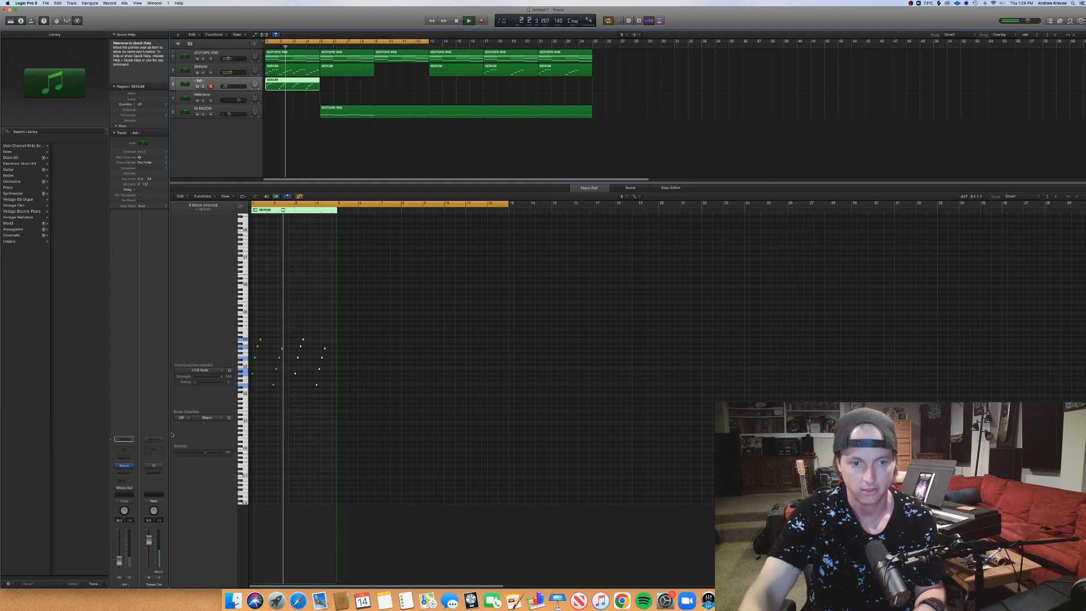
key(space)
click(126, 467)
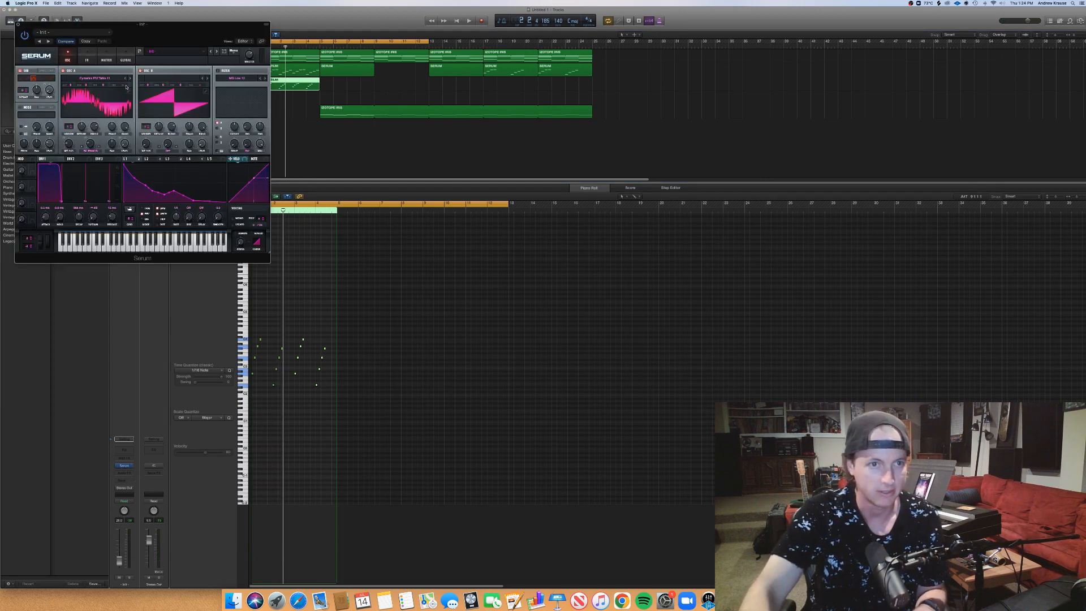
key(space)
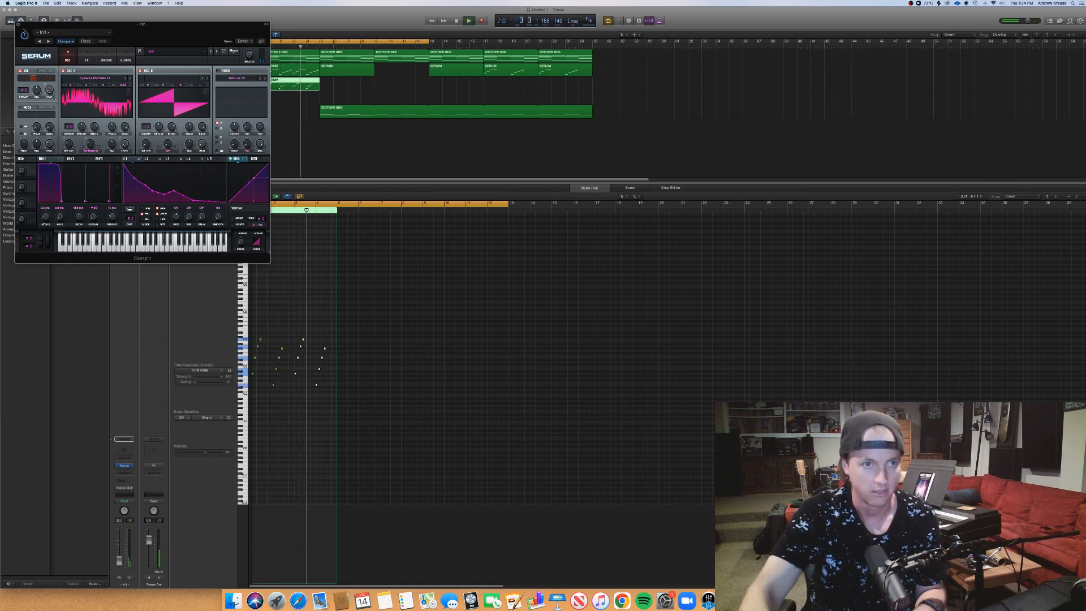
click(18, 24)
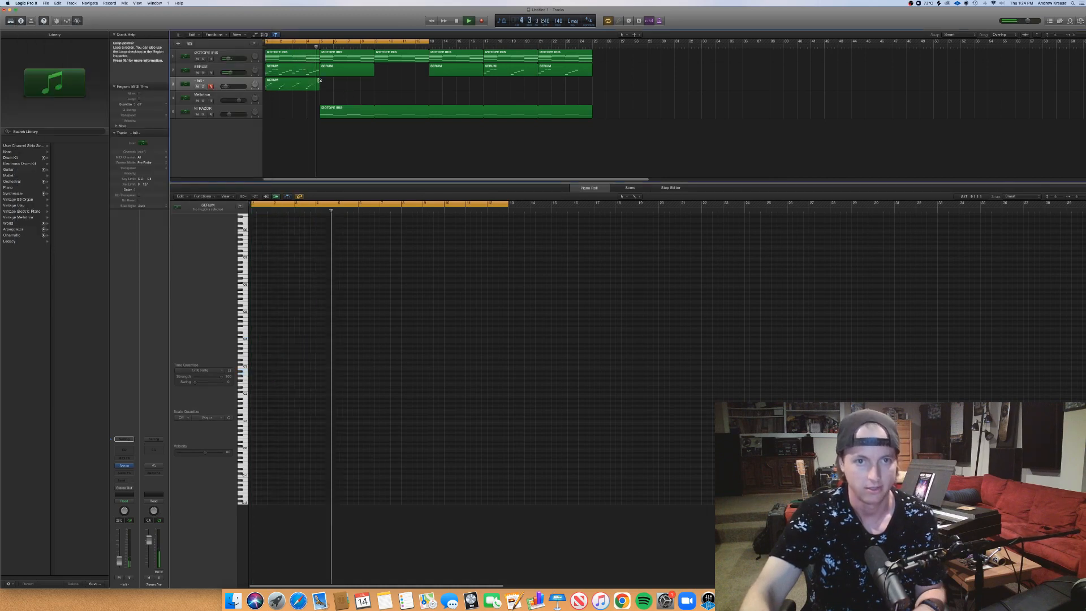
Loop the double-speed region on the duplicated track out to bar 13 and play the arrangement.
drag(318, 79, 423, 99)
key(space)
click(359, 103)
key(space)
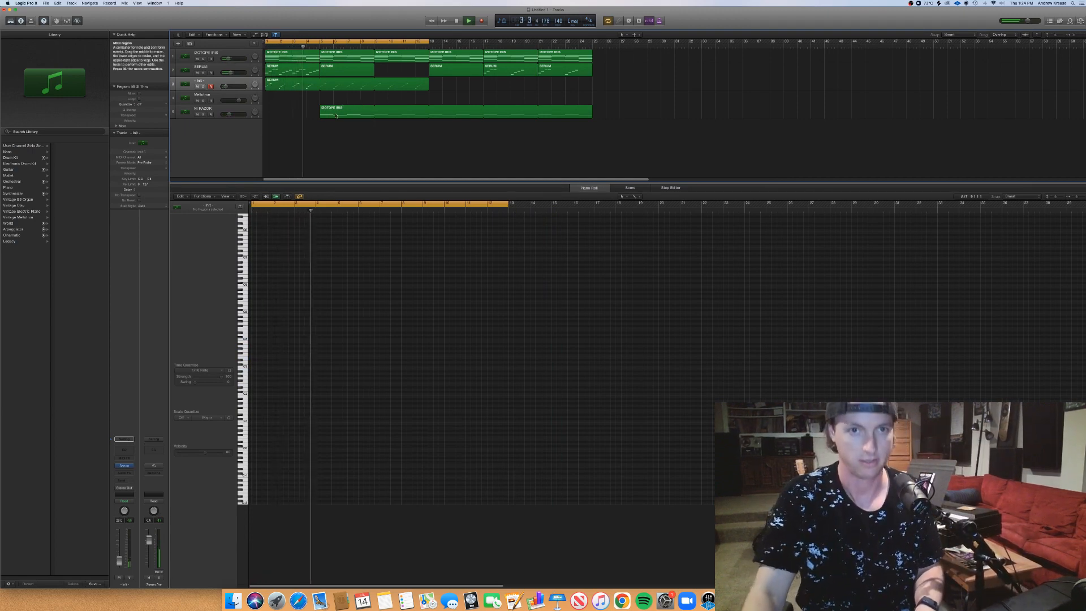
click(242, 80)
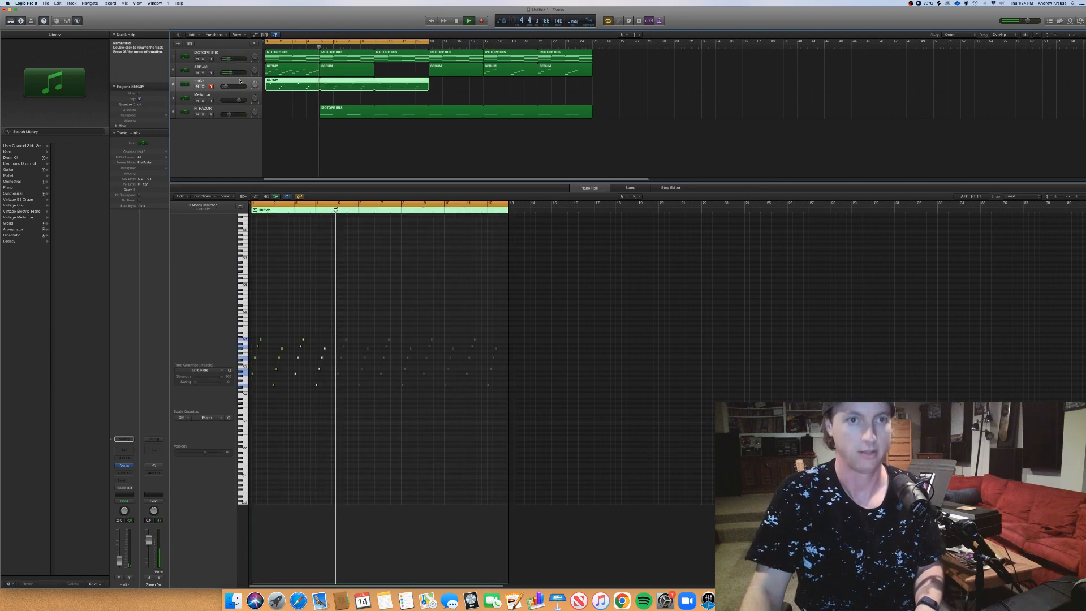
key(space)
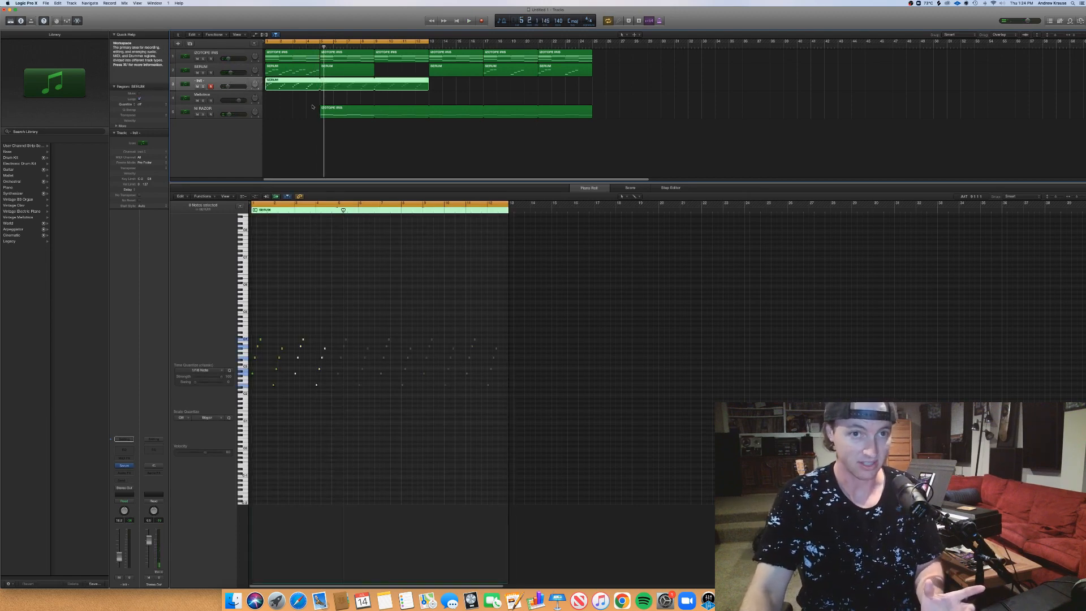
Copy the first SERUM region to the Mellotron track at bar 1.
click(294, 99)
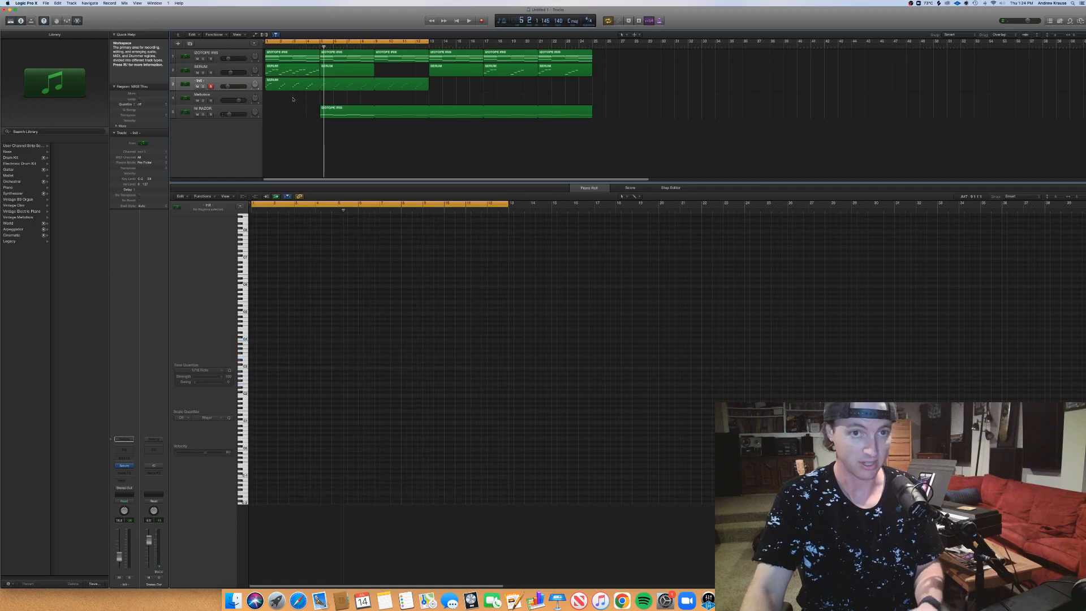
click(285, 70)
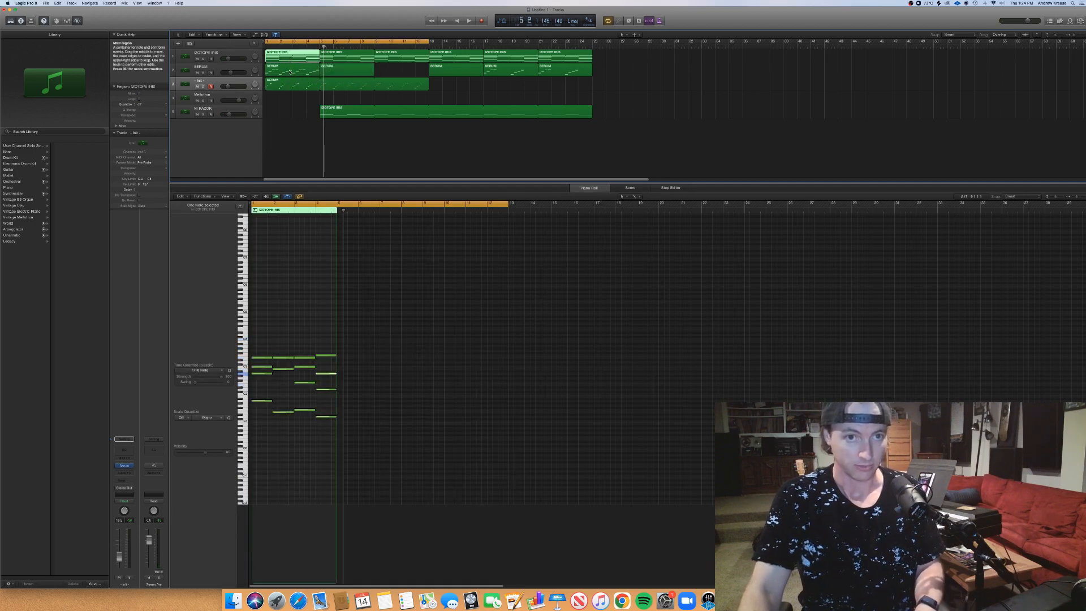
drag(285, 70, 286, 97)
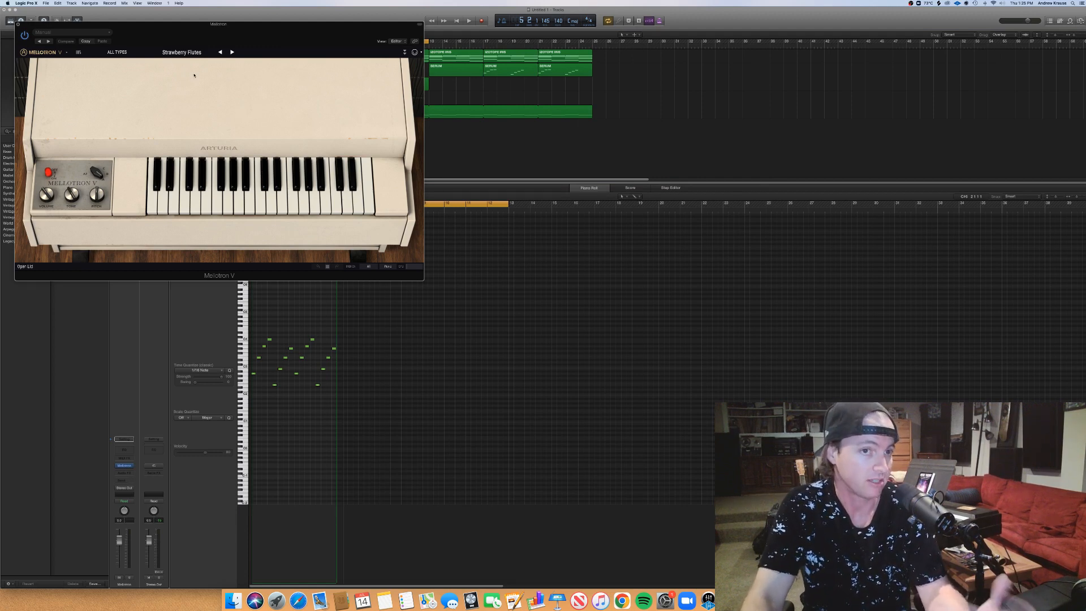
Load the Chamber Strings preset in the Mellotron instrument and lower the Mellotron track's volume during playback.
click(181, 52)
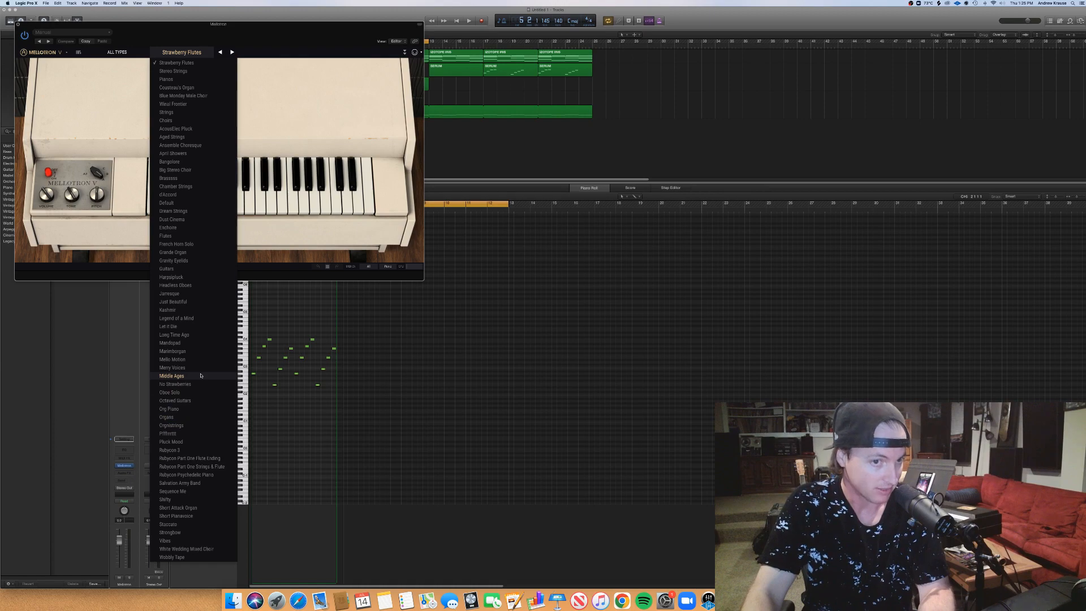
click(187, 186)
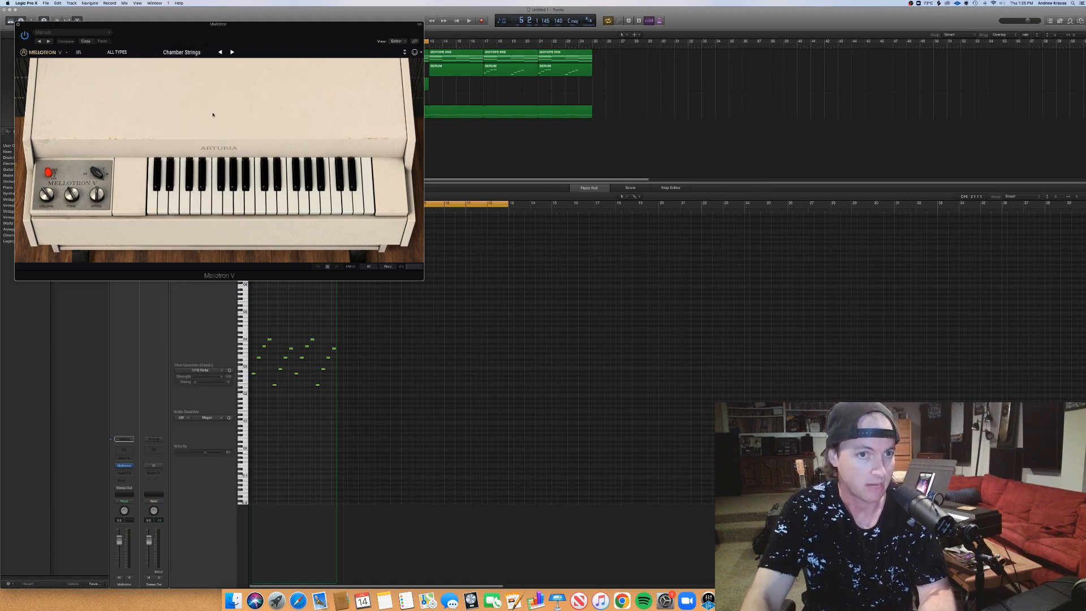
drag(267, 42, 502, 258)
key(space)
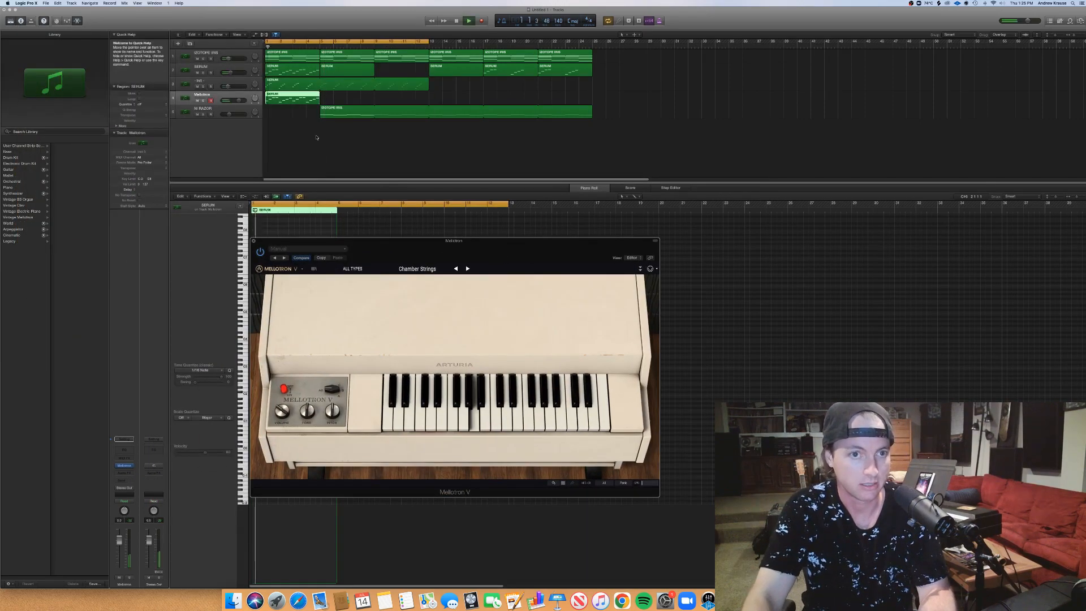
drag(244, 100, 232, 100)
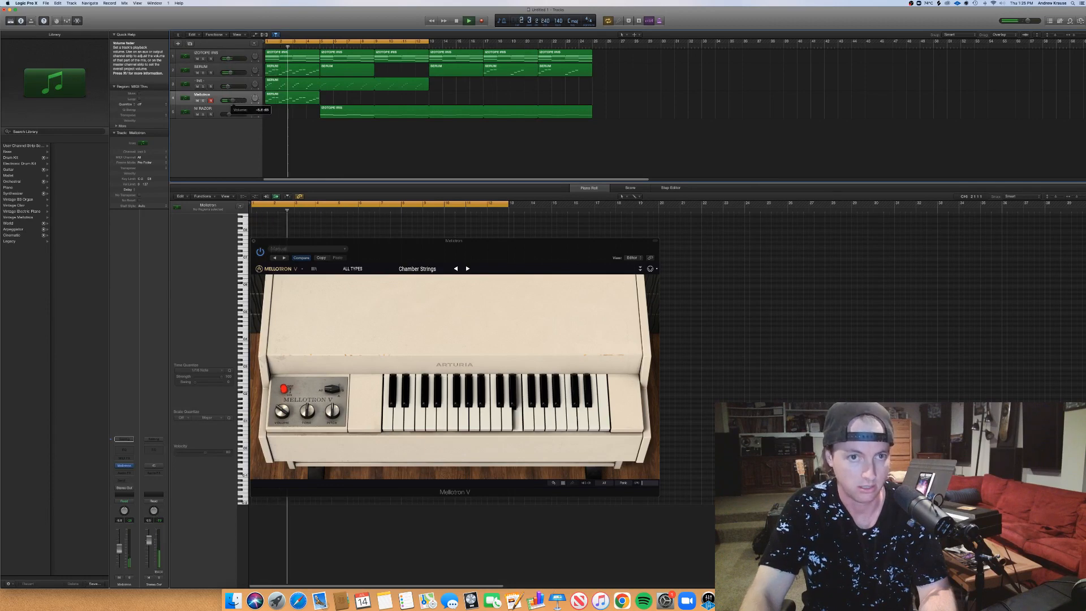
click(254, 240)
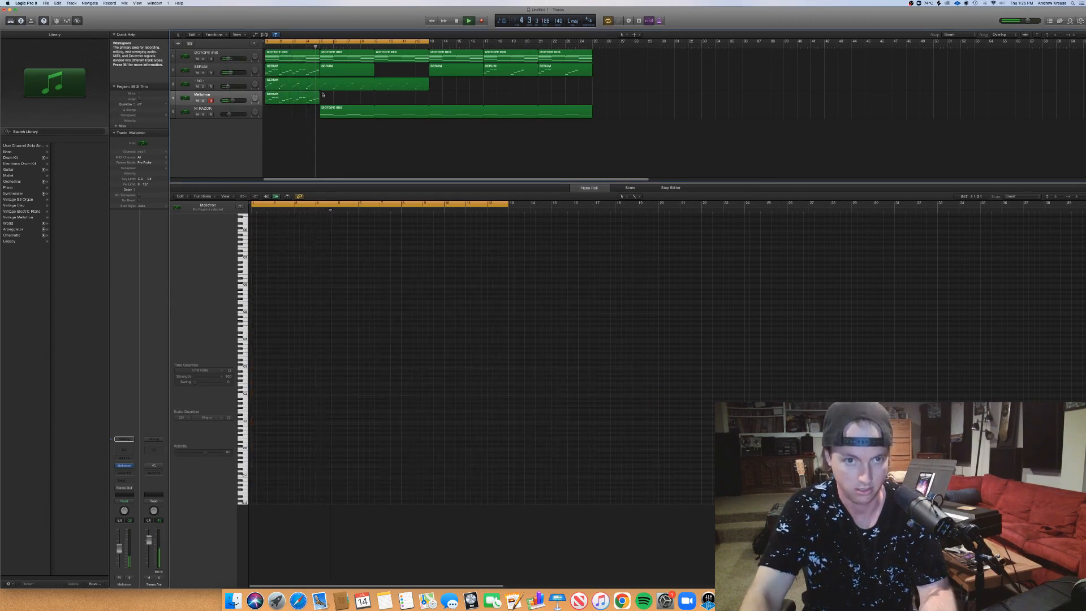
Replace the Mellotron track's SERUM region with a copy of the first IZOTOPE IRIS region, looped out to bar 25.
key(space)
click(303, 98)
key(Delete)
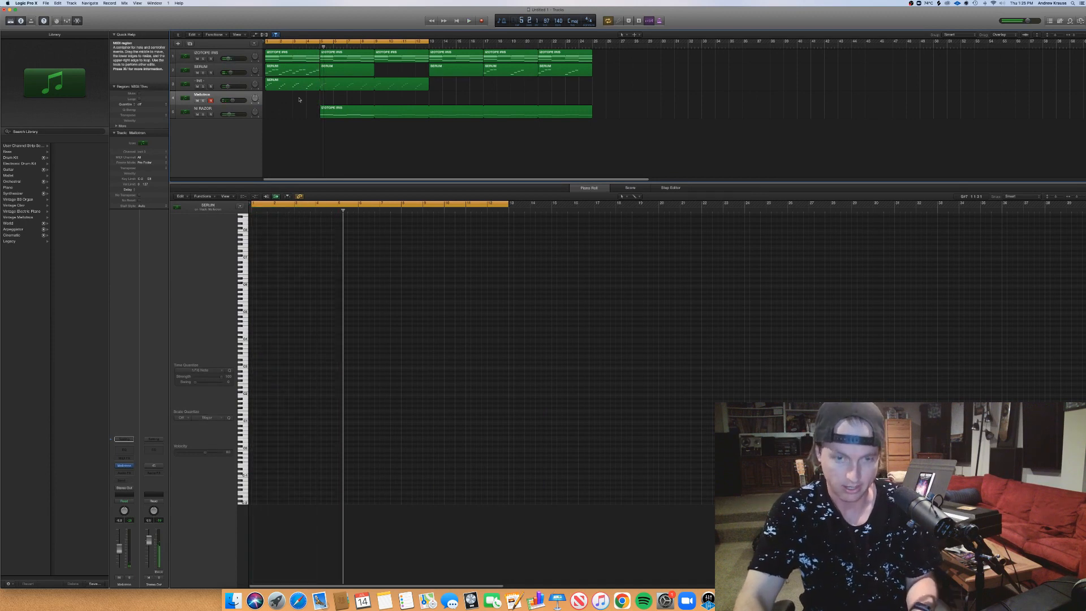
drag(300, 59, 594, 103)
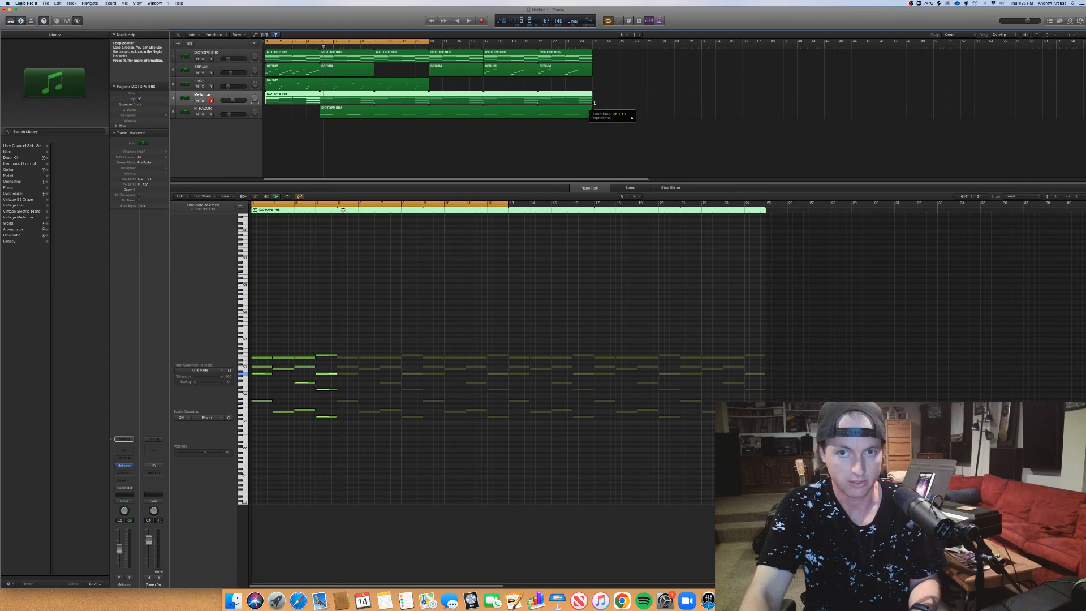
Lower the Mellotron track's volume, adjust the SERUM track's volume during playback, and delete the SERUM region at bar 5.
drag(232, 100, 233, 73)
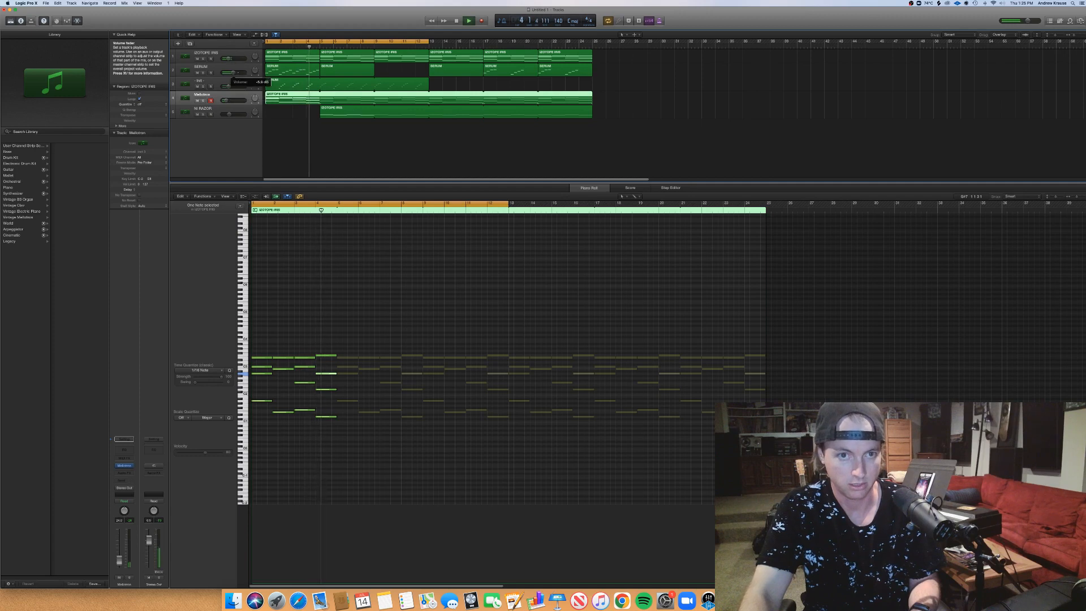
click(367, 70)
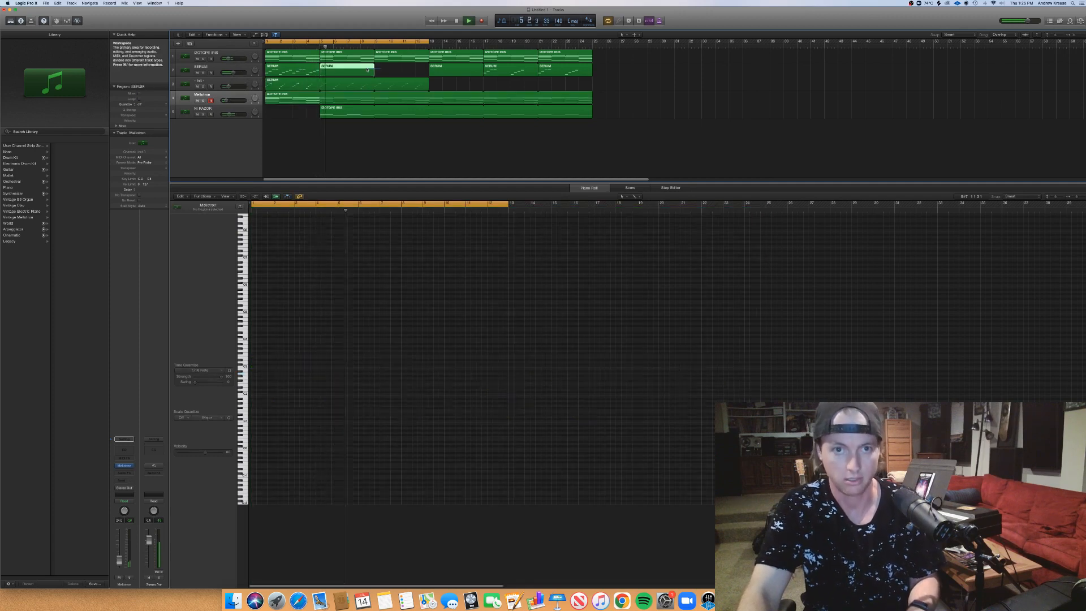
key(Delete)
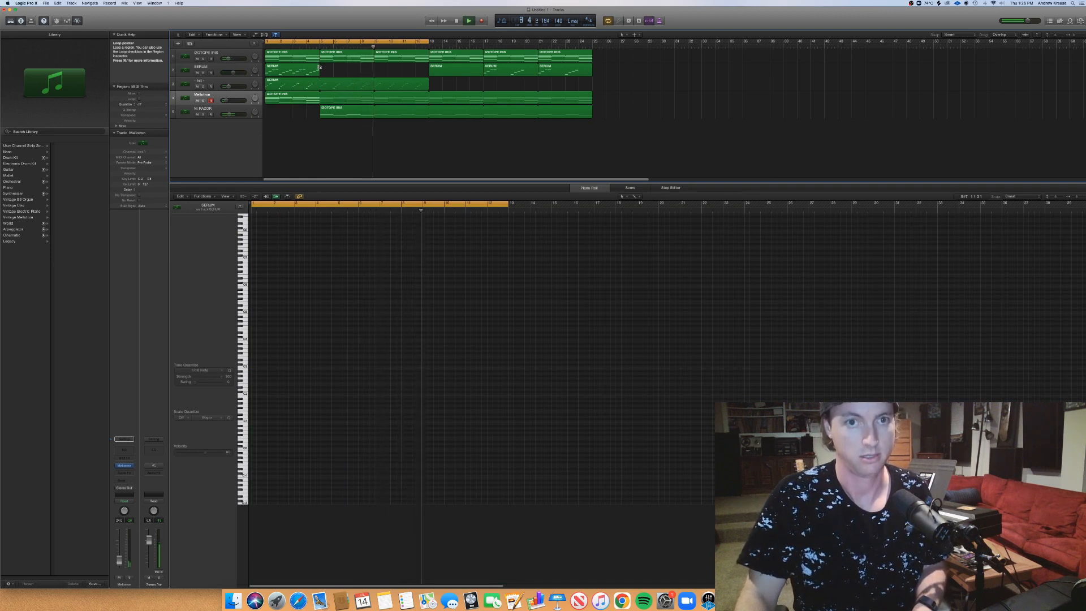
drag(319, 68, 429, 73)
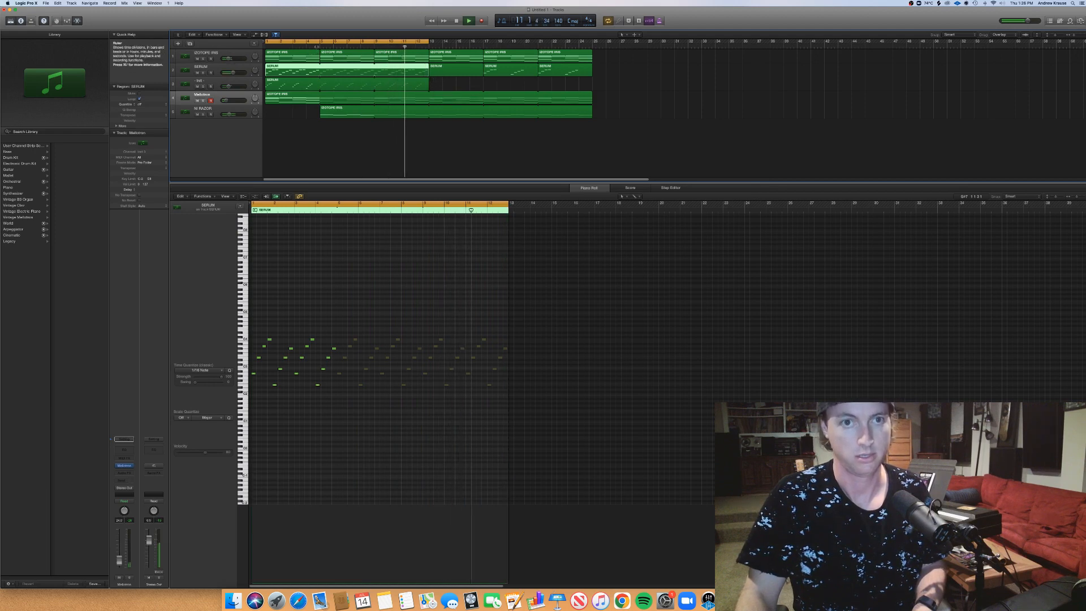
key(space)
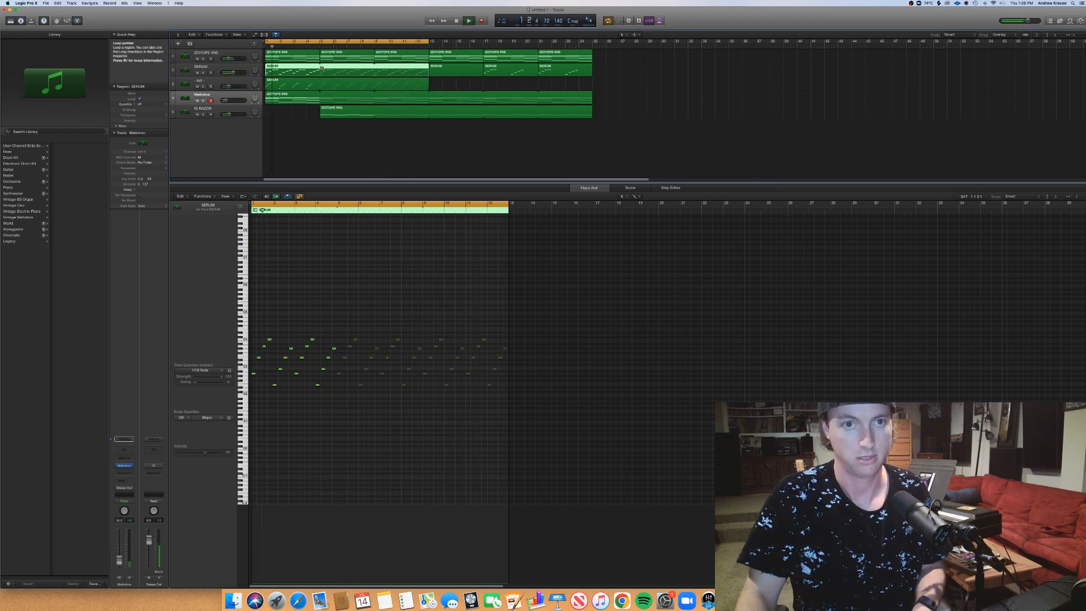
click(321, 67)
click(332, 73)
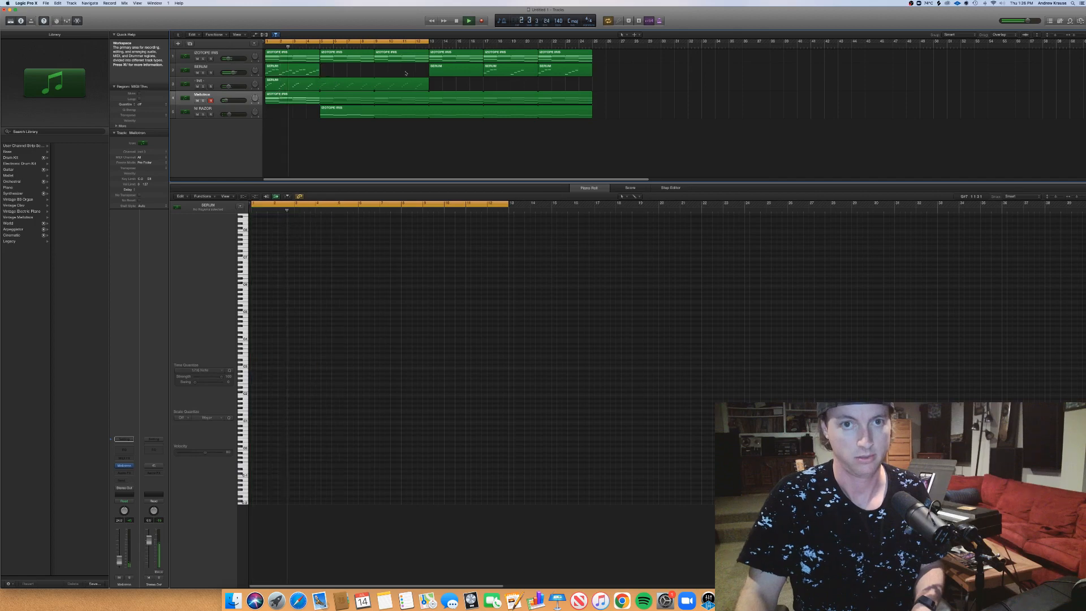
Turn off cycling and delete the three SERUM regions between bars 13 and 25 on the SERUM track.
key(c)
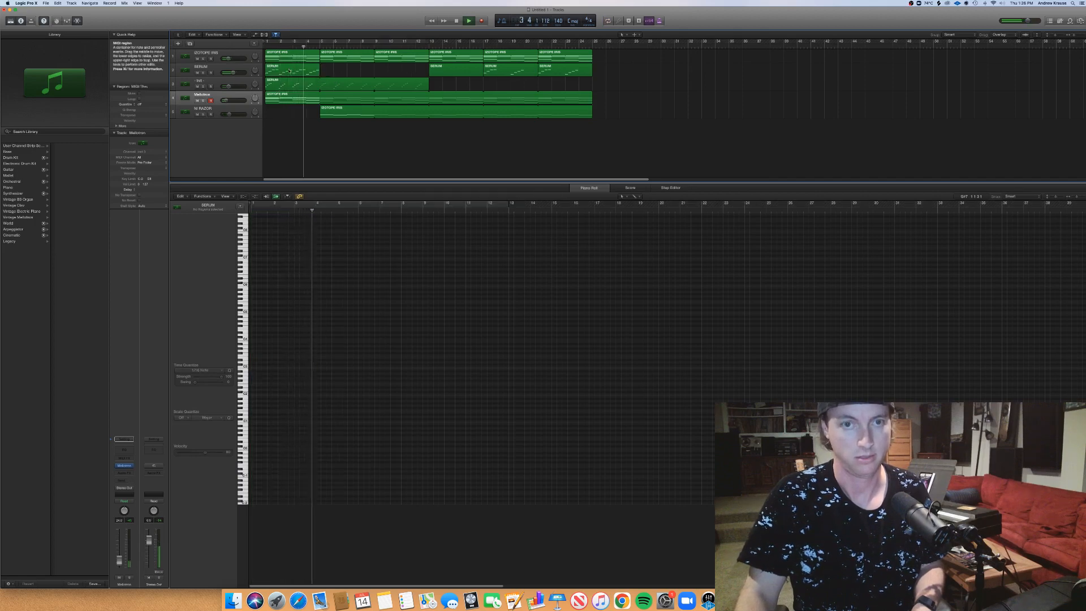
drag(625, 79, 424, 72)
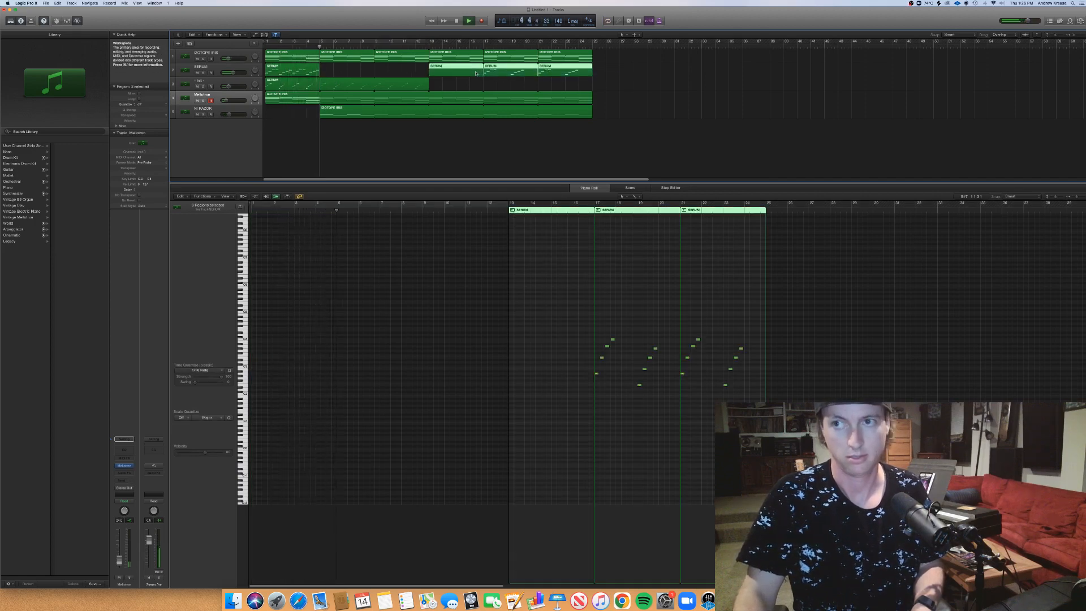
key(Delete)
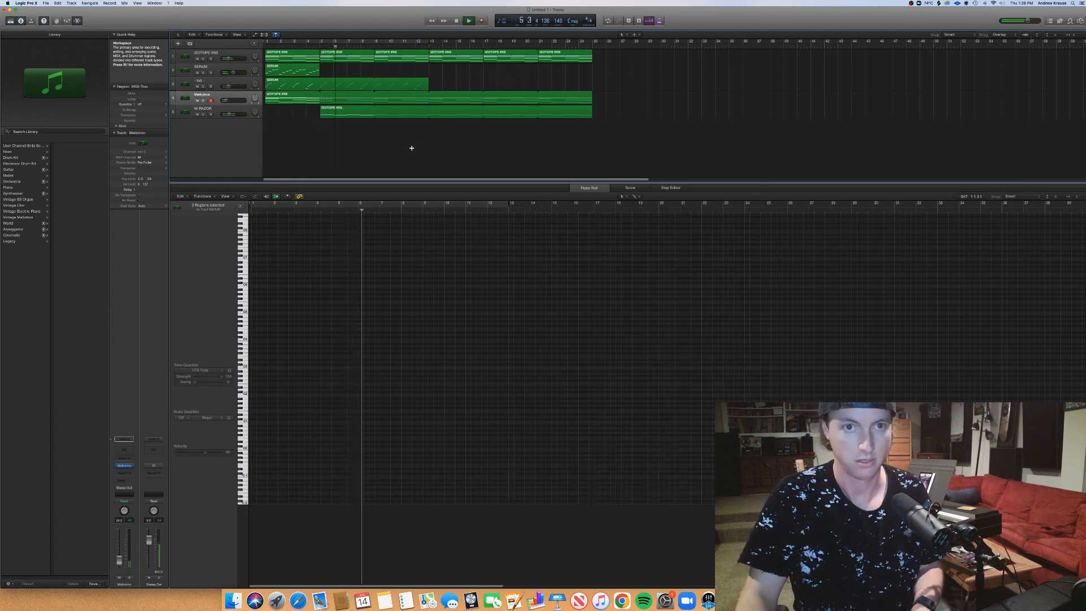
Save the project as a package in the Logic folder.
key(super+s)
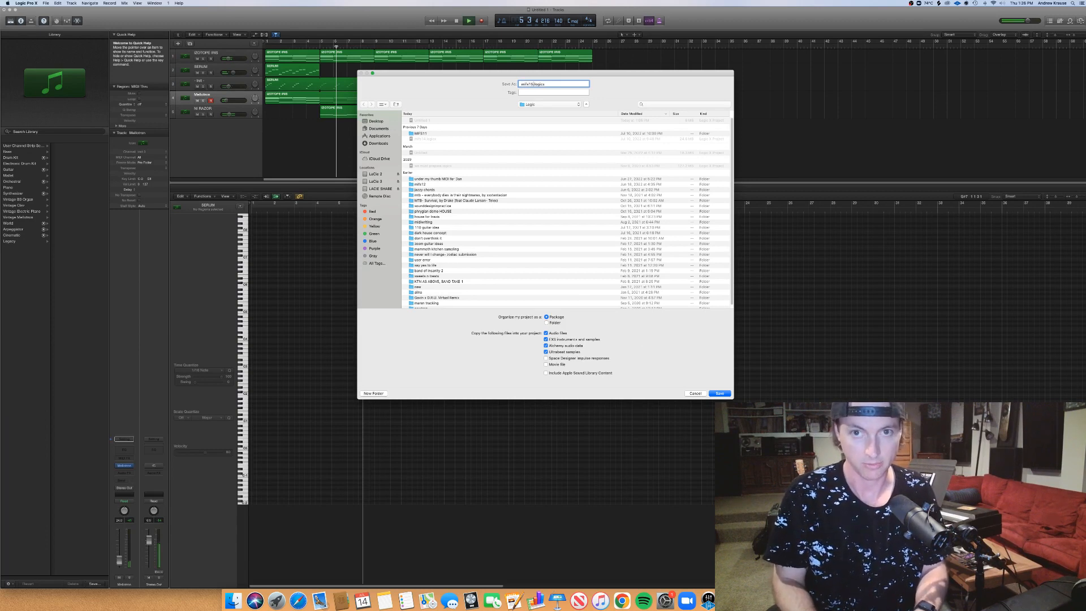
key(Return)
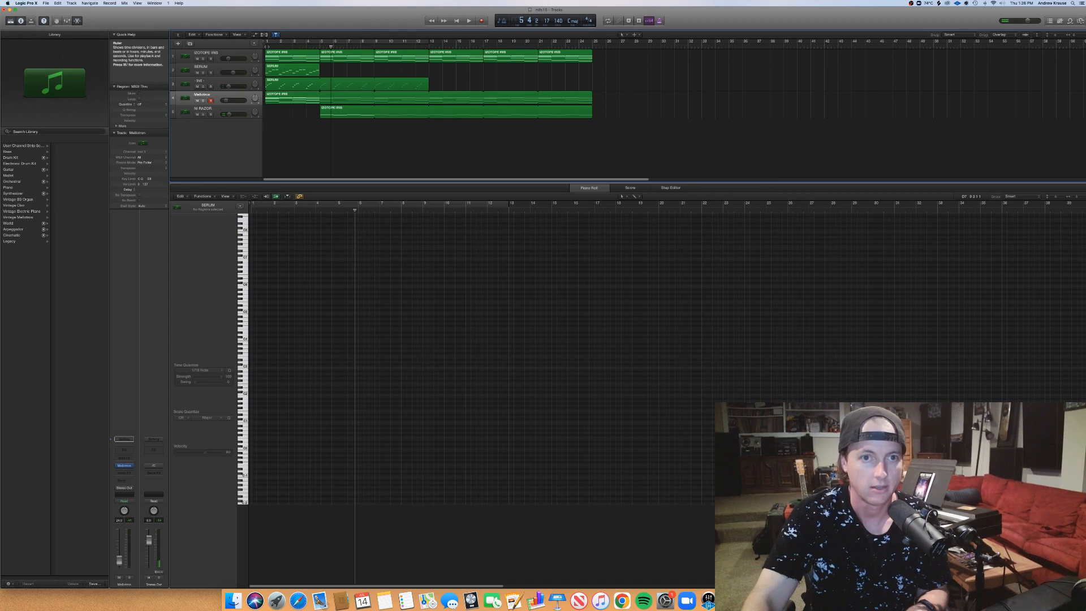
Play the arrangement from bar 1 and set a cycle range from bar 9 to bar 17.
click(267, 47)
key(space)
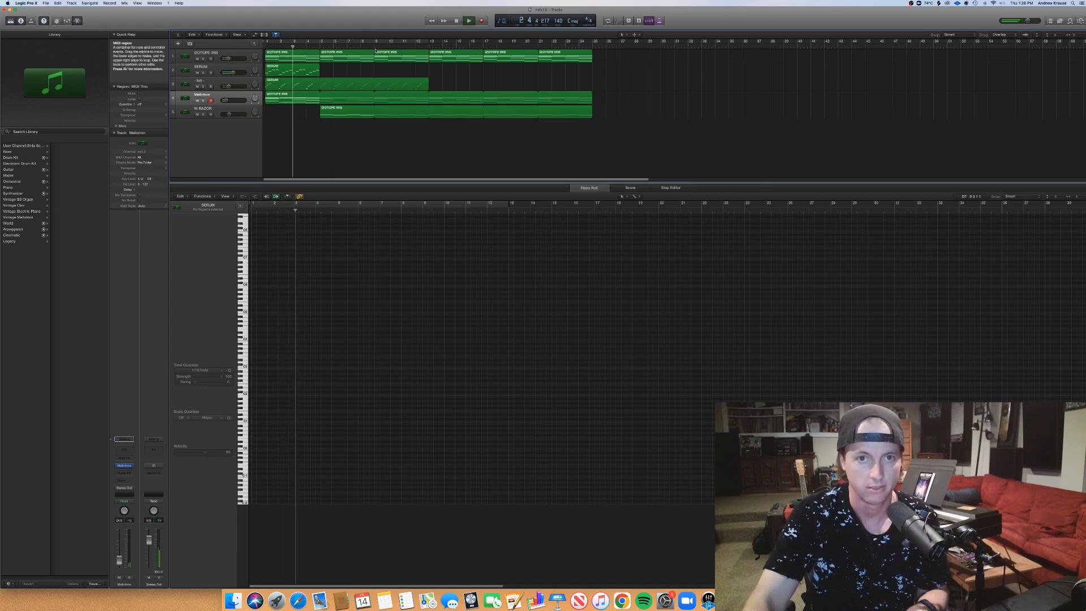
key(space)
drag(376, 42, 483, 42)
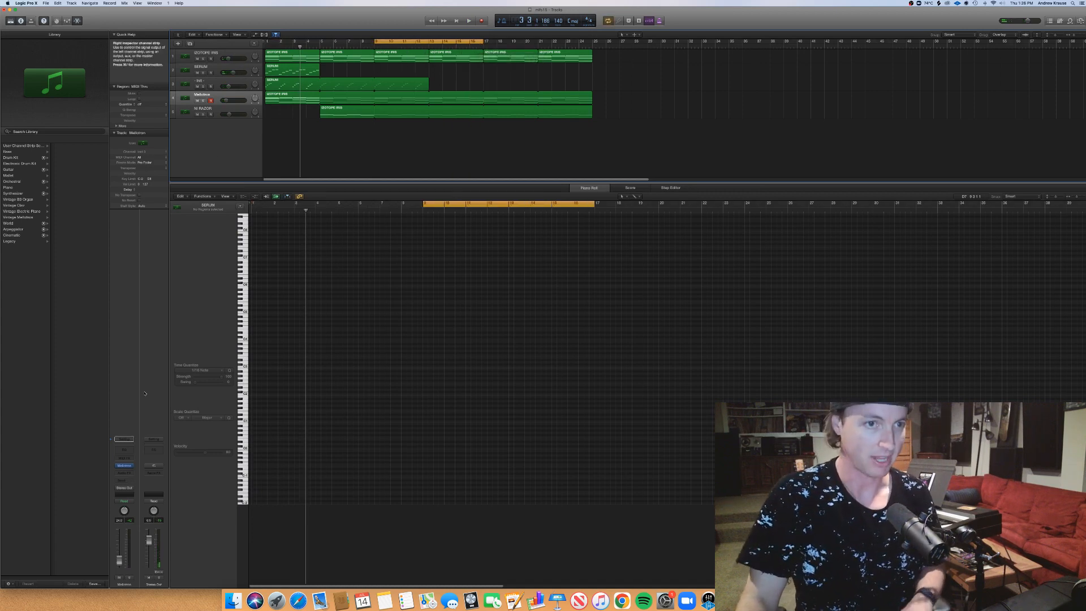
Add a Default Patch software instrument track below the Razor bass track and load the Boutique SP12 drum machine on it.
key(Down)
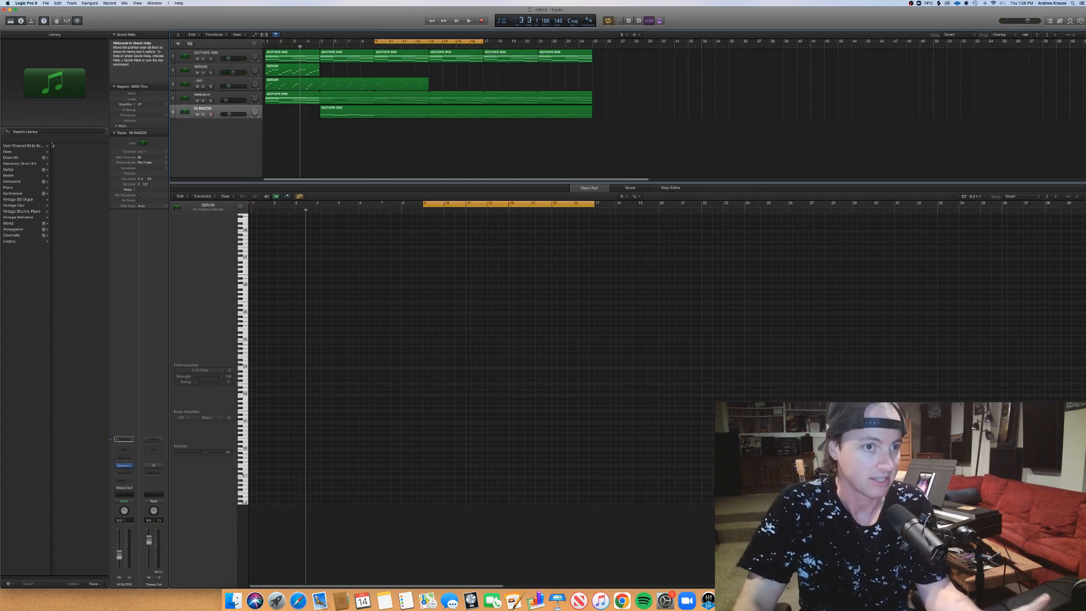
click(178, 45)
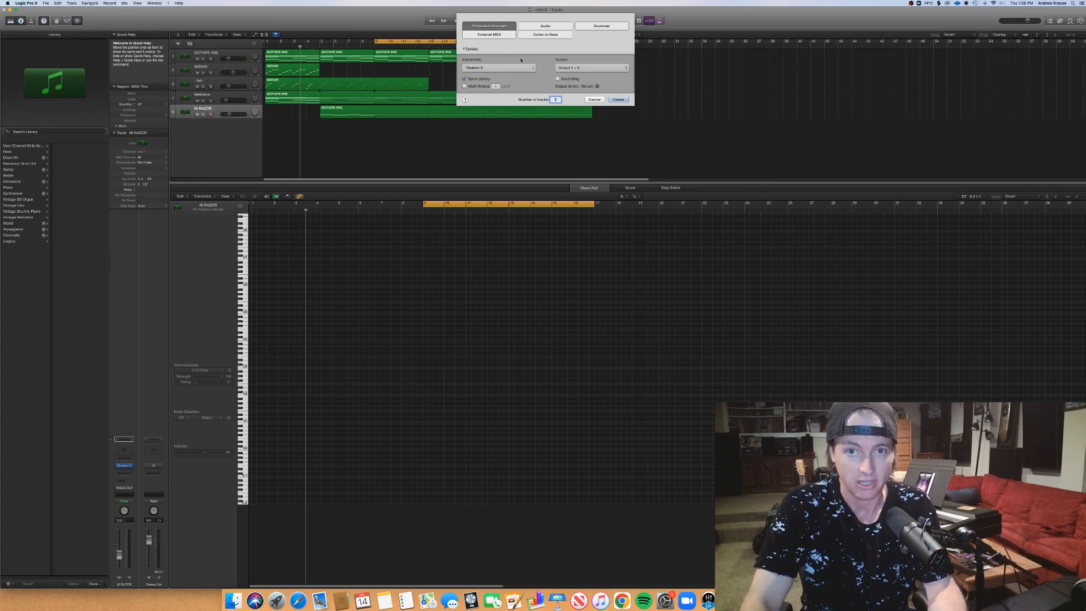
click(507, 68)
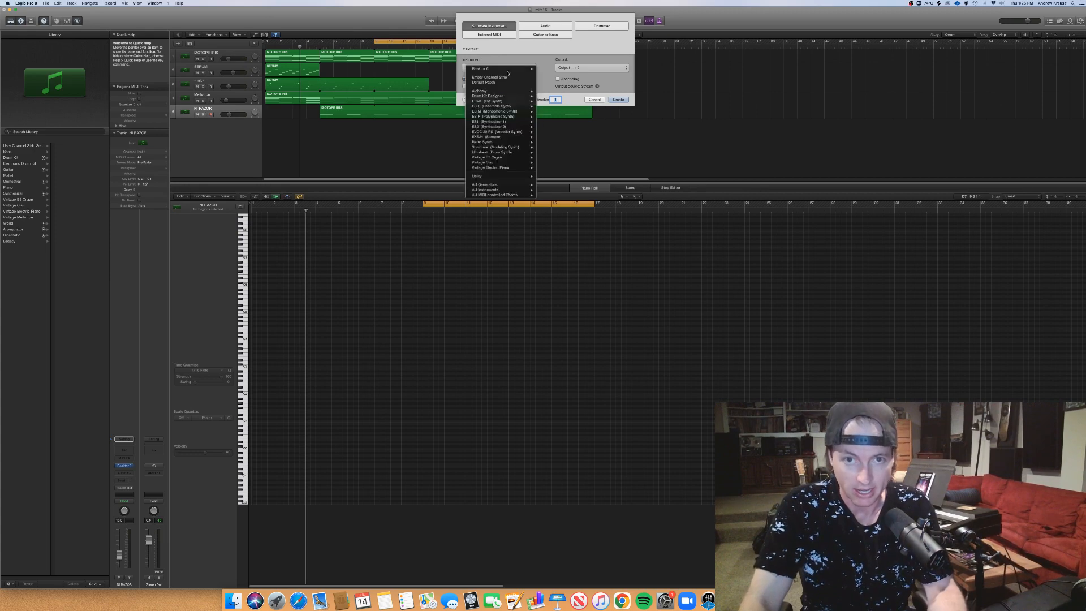
click(502, 83)
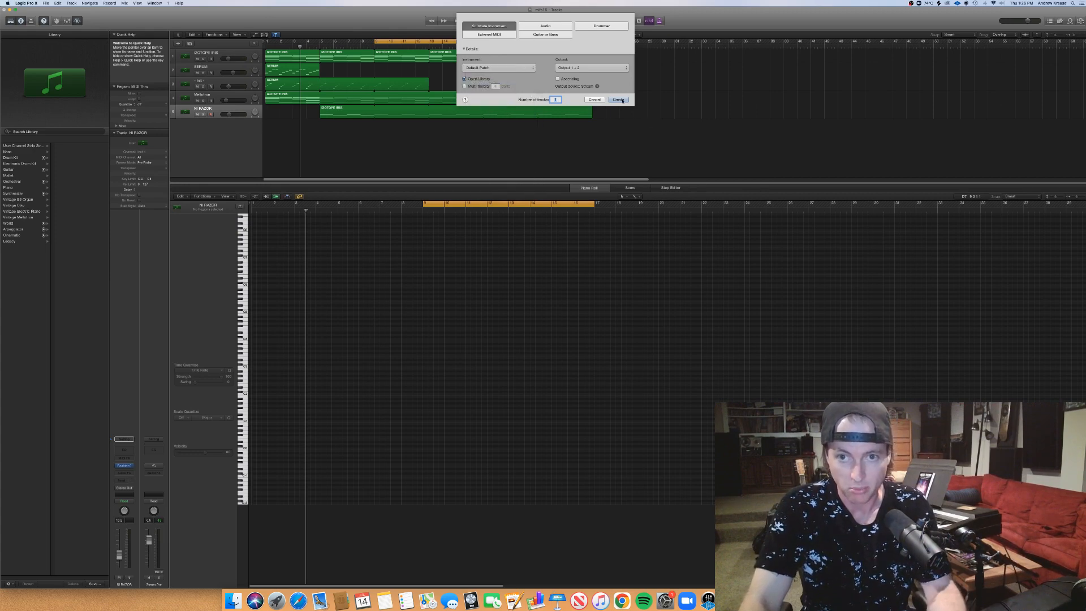
click(618, 100)
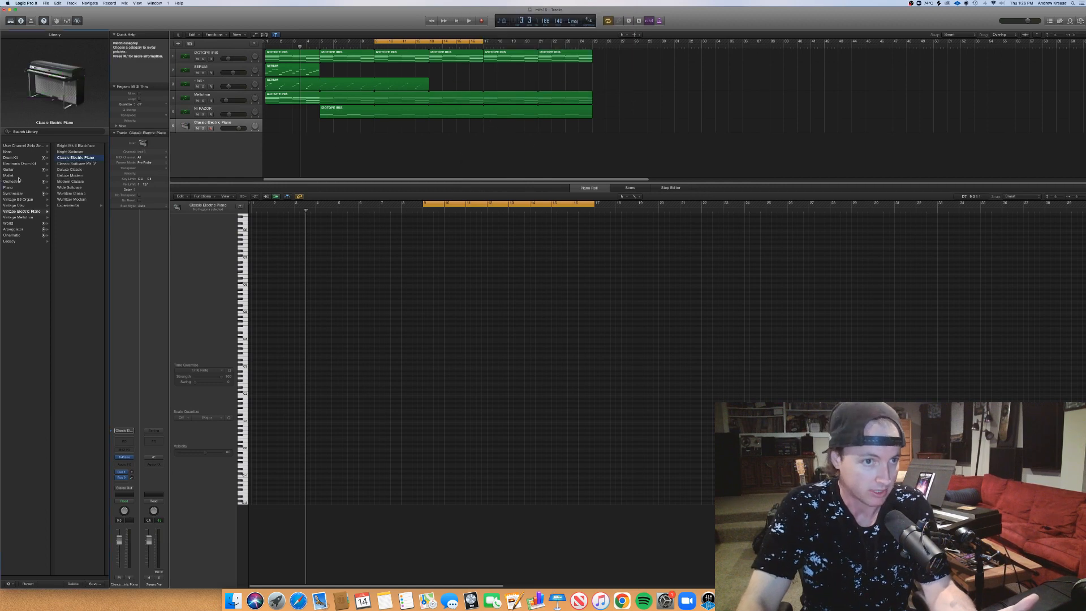
click(37, 164)
click(73, 153)
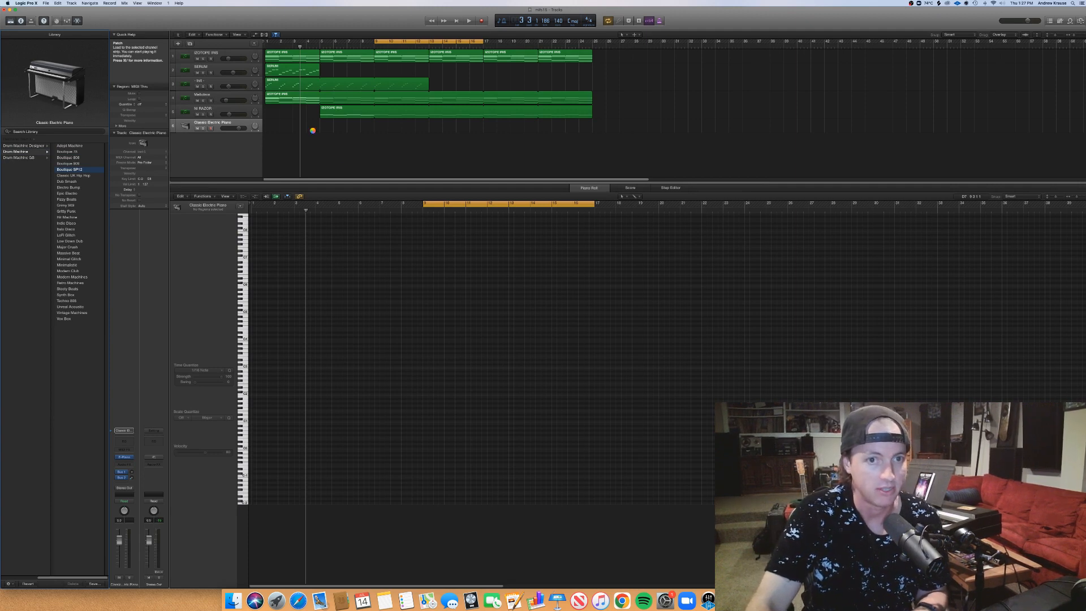
Create an empty MIDI region at bar 9 on the Boutique SP12 track and extend it to bar 13.
right_click(379, 129)
click(384, 130)
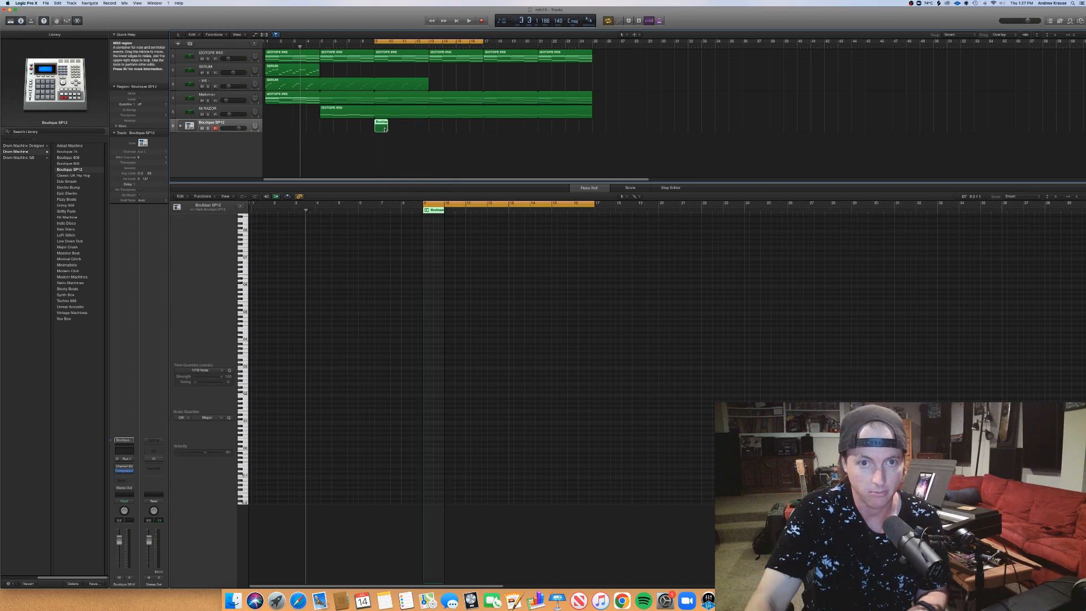
drag(387, 131, 425, 132)
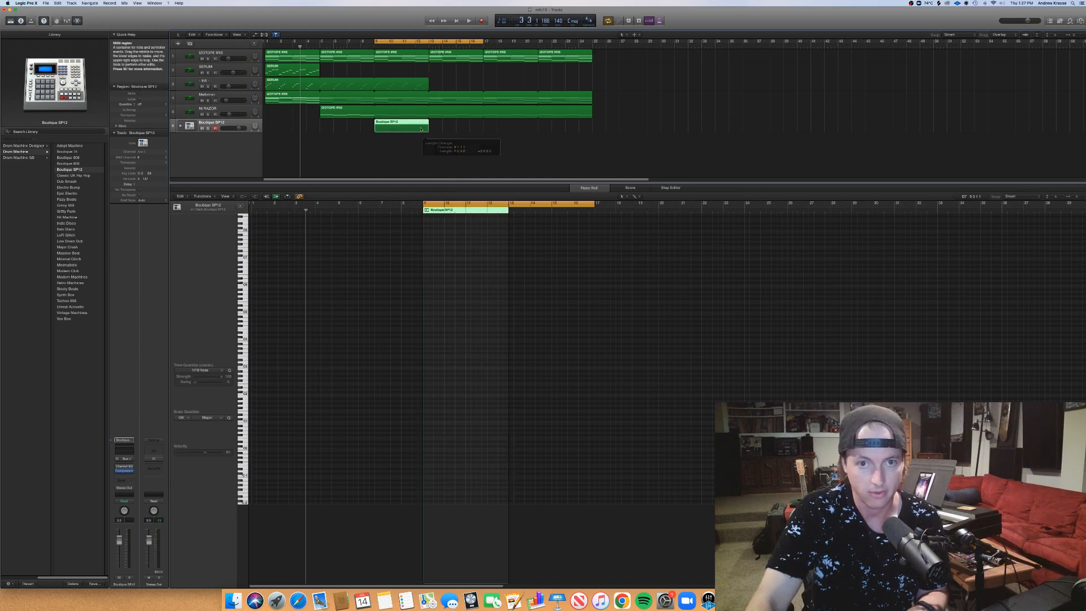
Enter a kick and snare pattern in bars 9 and 10 of the Boutique SP12 region, with snares on beat 3.
scroll(446, 480, up, 5)
scroll(573, 470, up, 2)
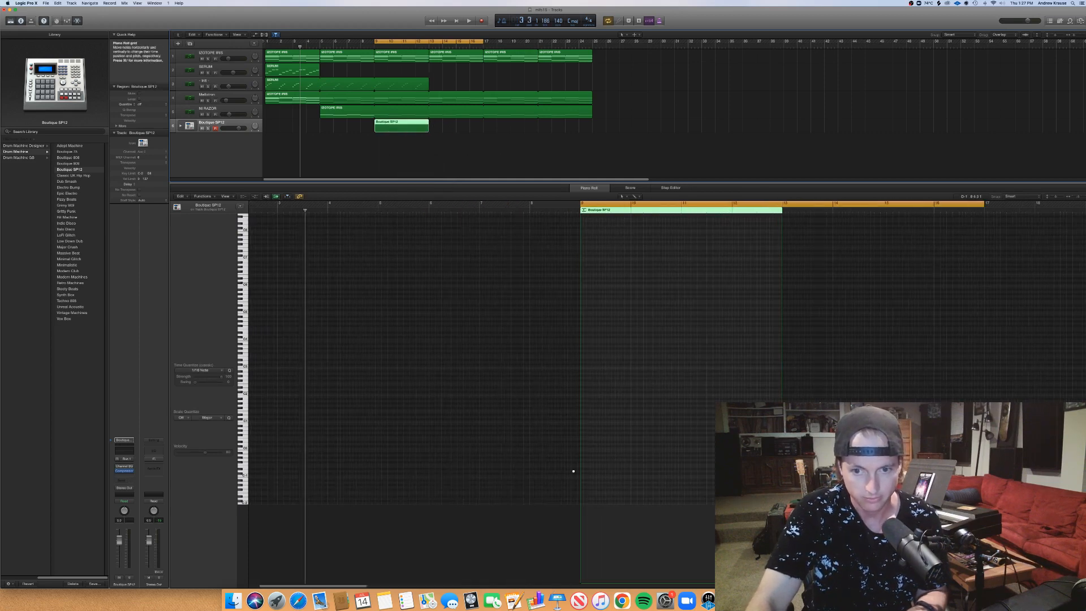
scroll(571, 476, right, 2)
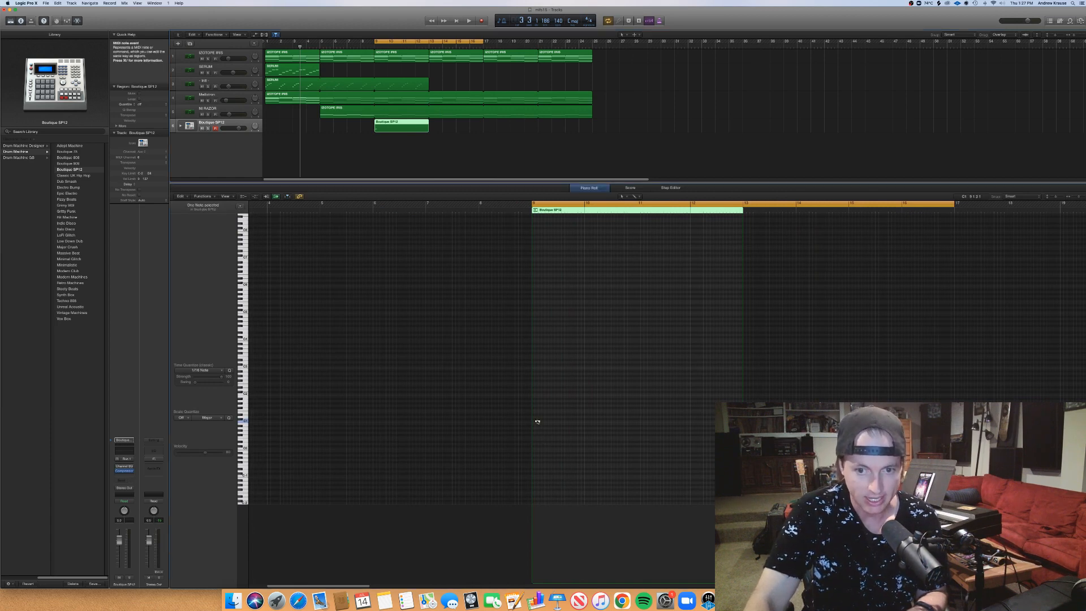
super+click(536, 421)
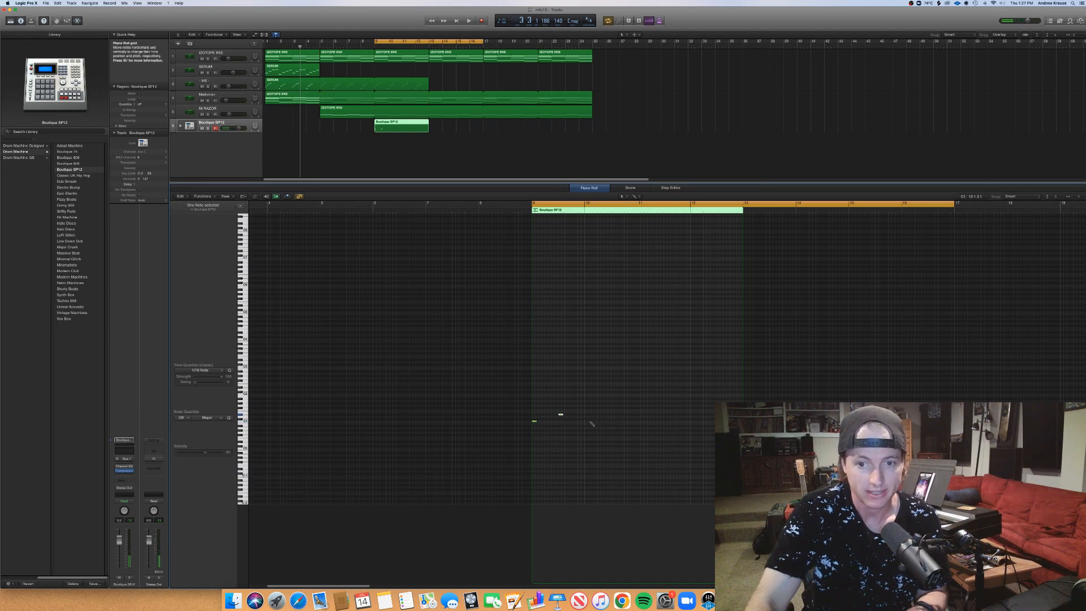
super+click(611, 415)
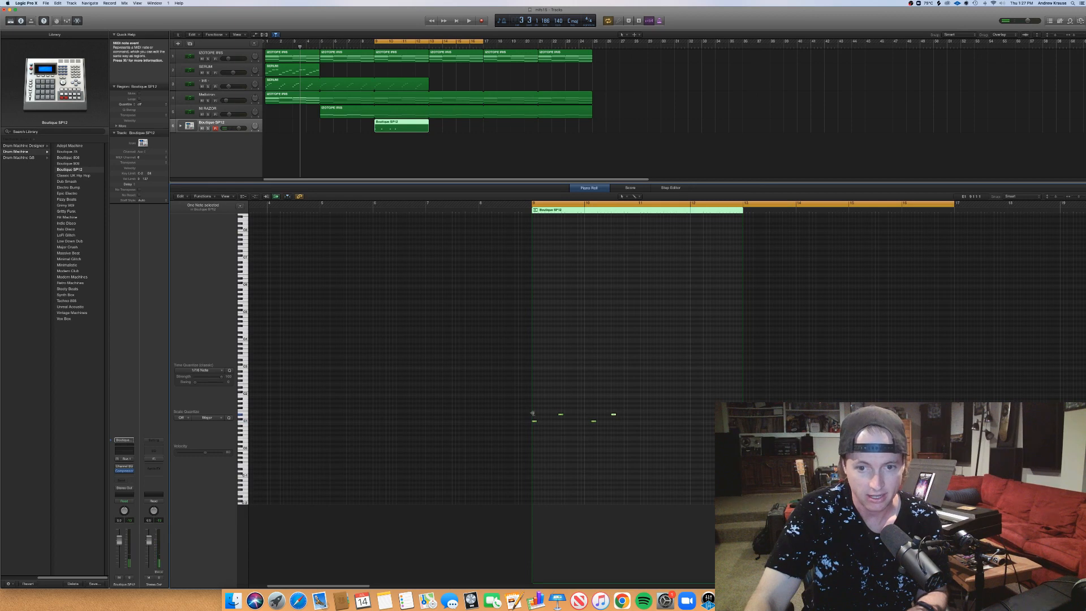
Add hi-hat notes on all four beats of bar 9 in the drum region and audition the pattern.
super+click(536, 407)
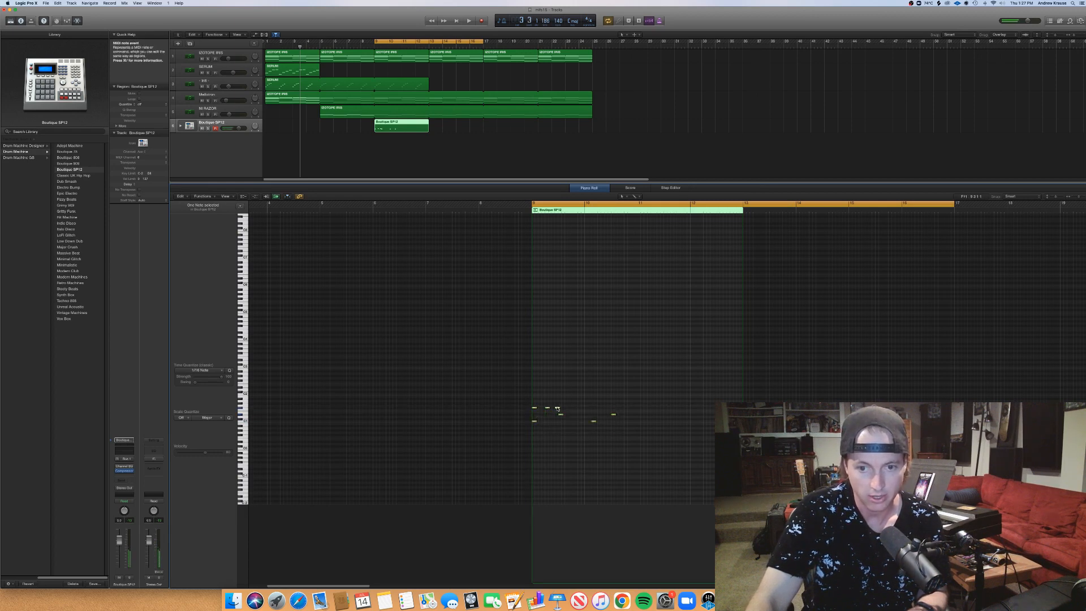
drag(557, 408, 572, 409)
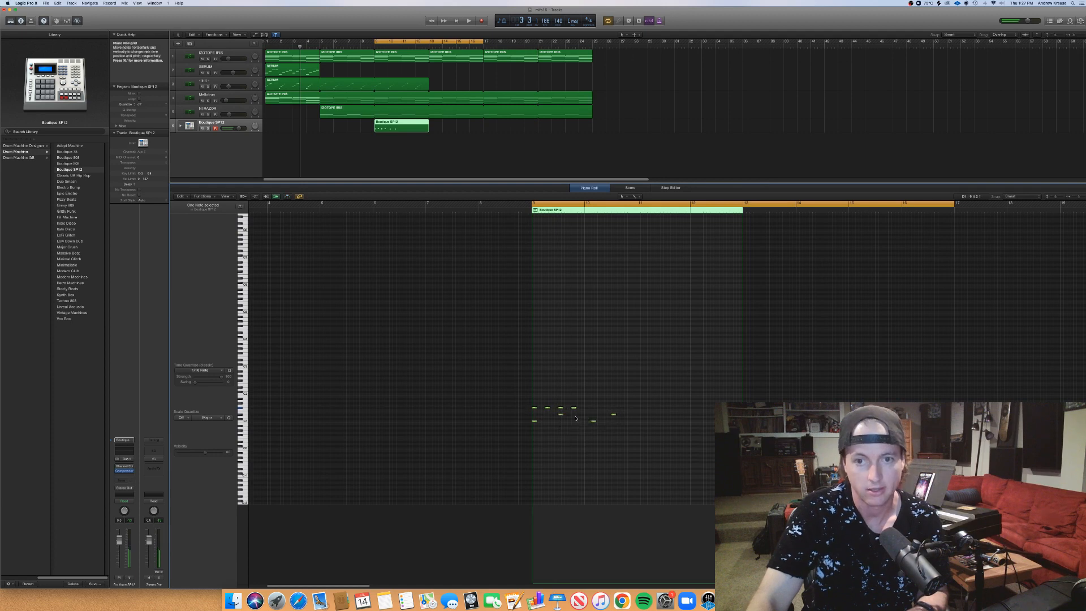
key(space)
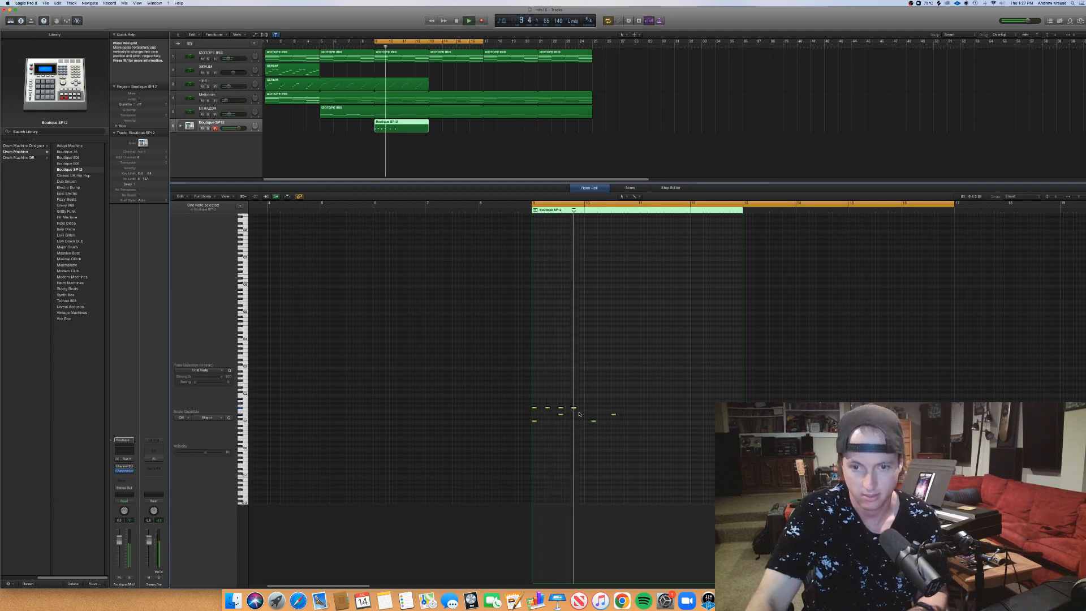
key(space)
Copy the four hi-hat notes from bar 9 to bar 10 and play the loop.
click(546, 411)
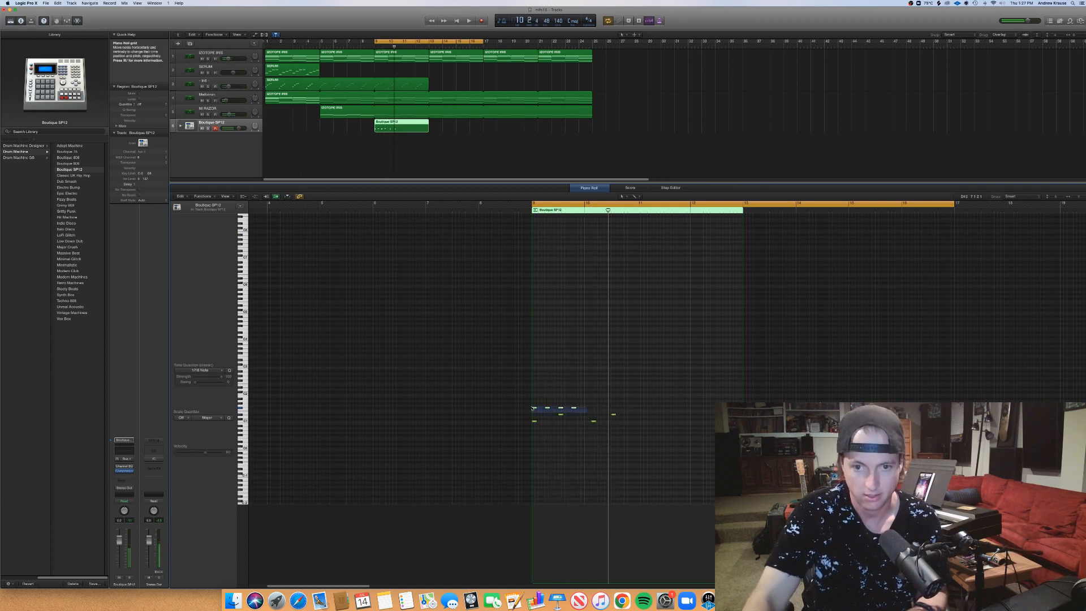
drag(535, 408, 586, 408)
key(space)
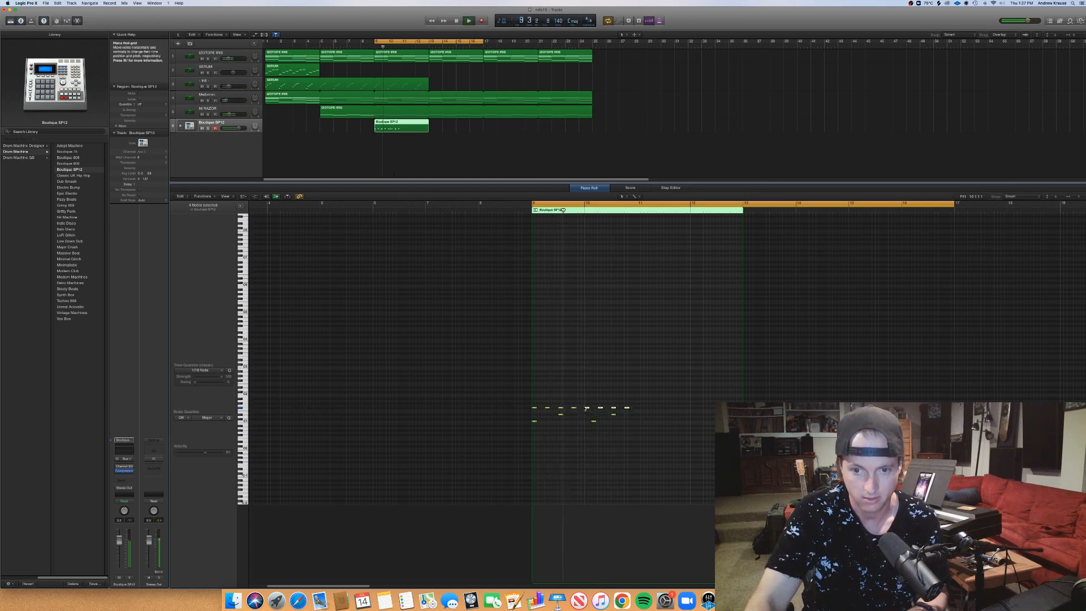
Add a drum note above the hi-hats in the second half of bar 9's beat 4 and replay the pattern.
click(584, 407)
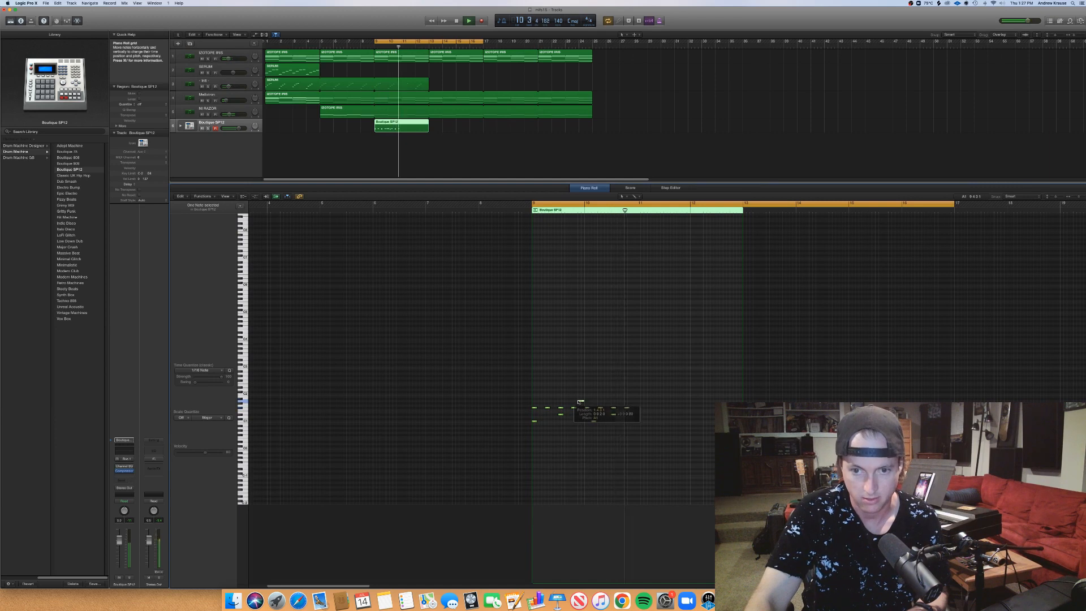
click(580, 402)
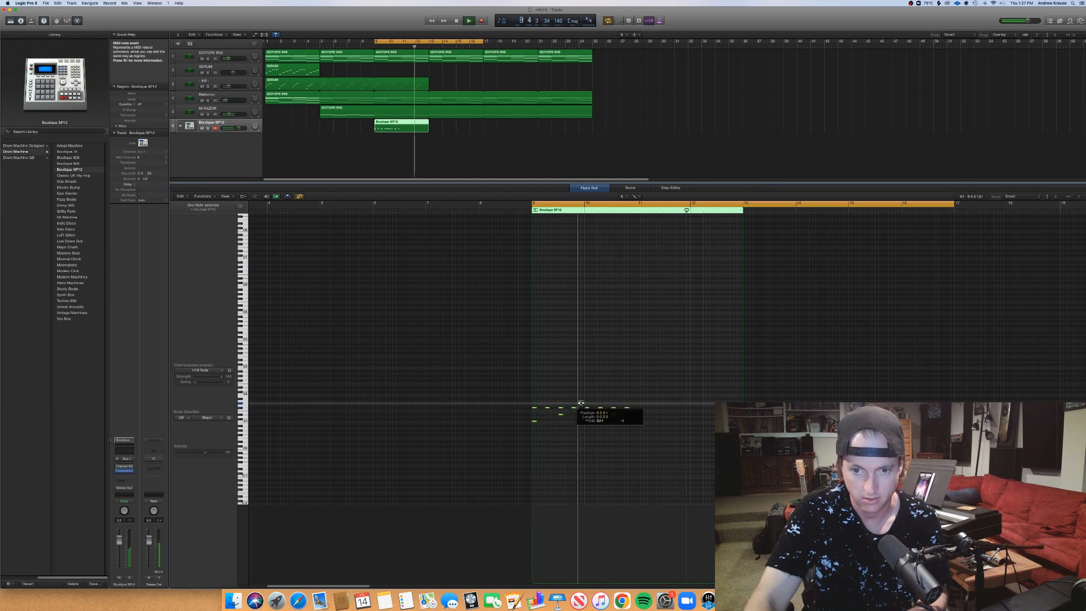
key(space)
key(space)
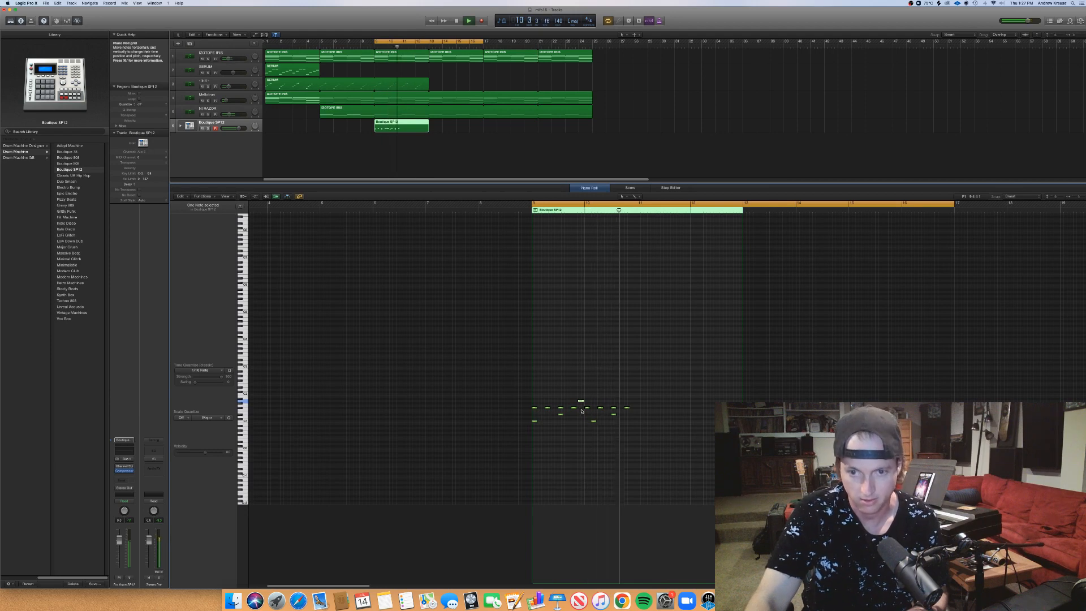
Copy the highest drum note to beat 4 of bar 10 and duplicate the two-bar pattern into bars 11 and 12.
click(627, 401)
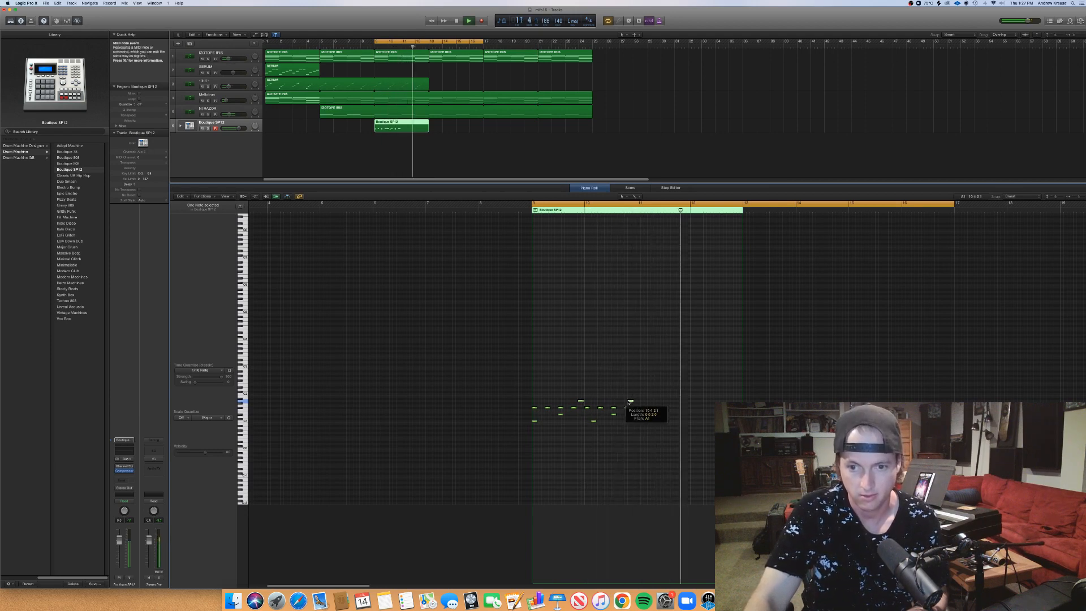
drag(689, 464, 480, 342)
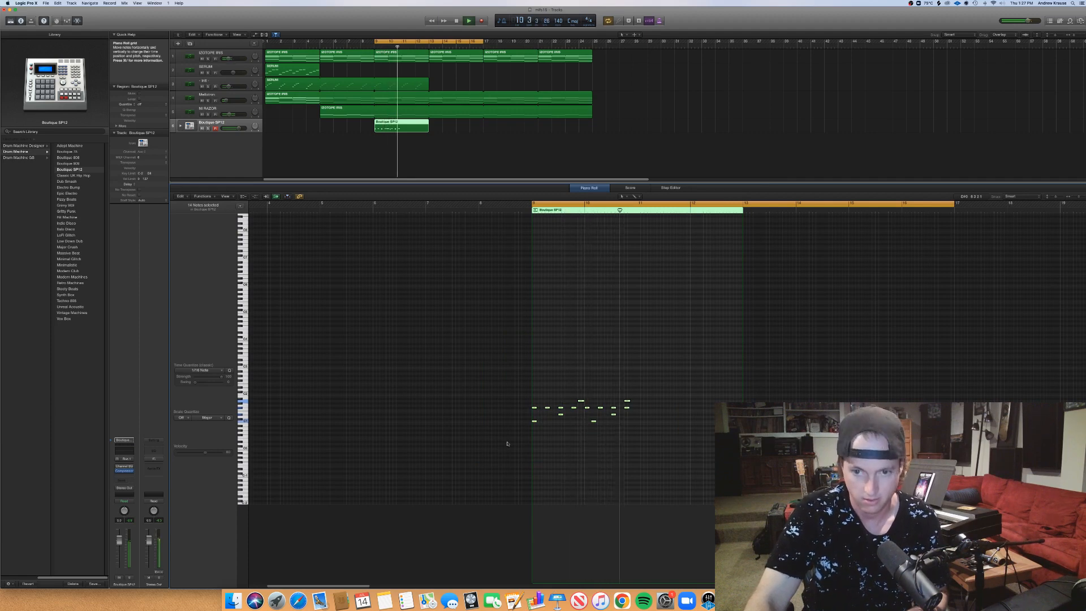
drag(534, 421, 641, 425)
click(672, 435)
key(space)
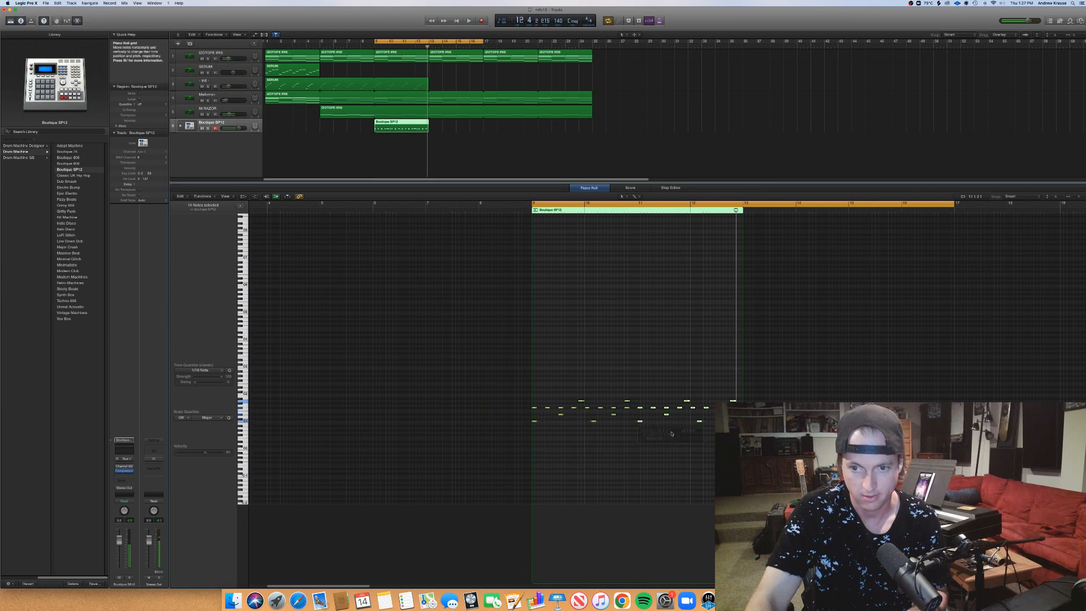
Replace the hi-hat on beat 1 of bar 12 with a roll of four short notes and play the pattern.
key(space)
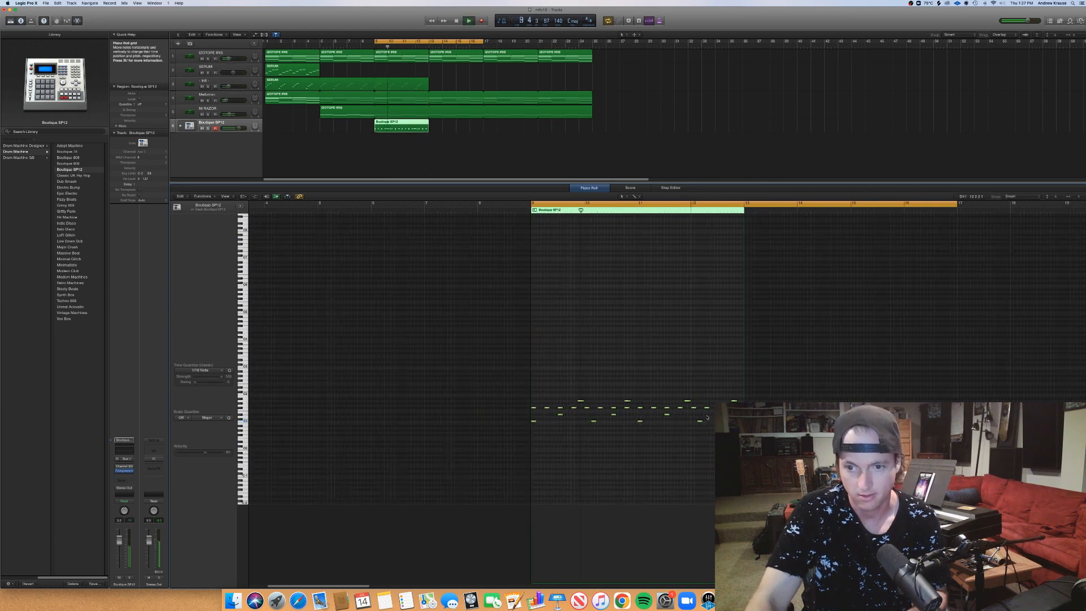
scroll(705, 422, up, 1)
scroll(705, 421, up, 5)
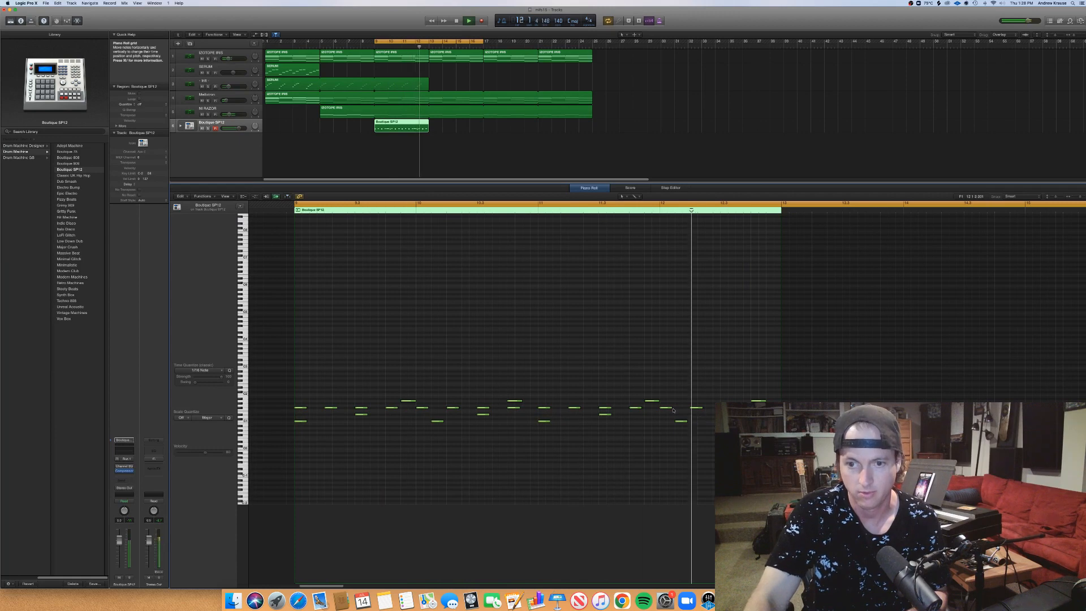
drag(681, 421, 670, 408)
key(space)
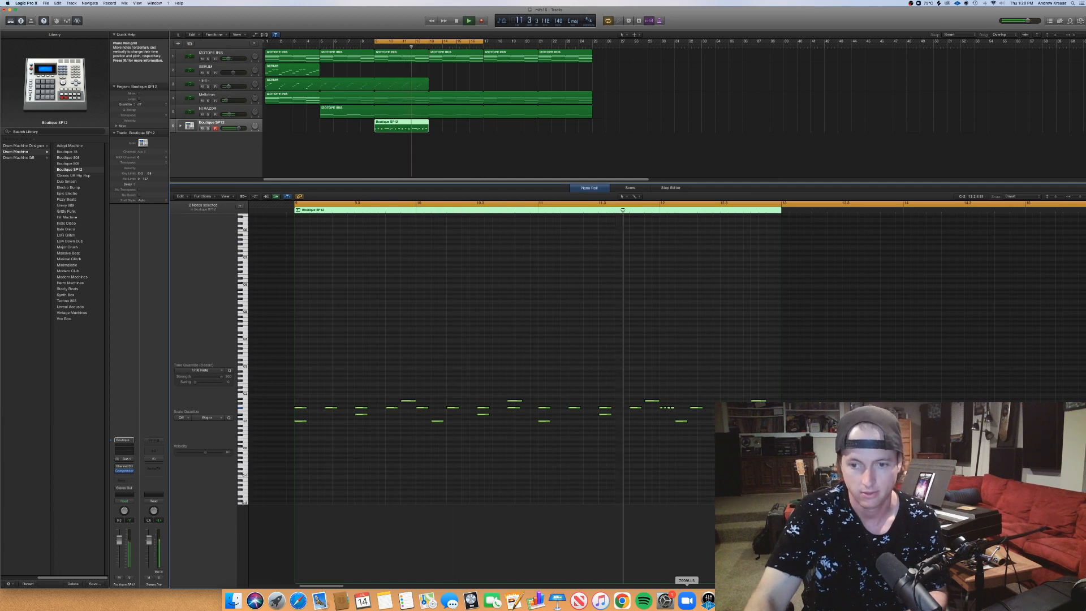
right_click(687, 601)
click(694, 578)
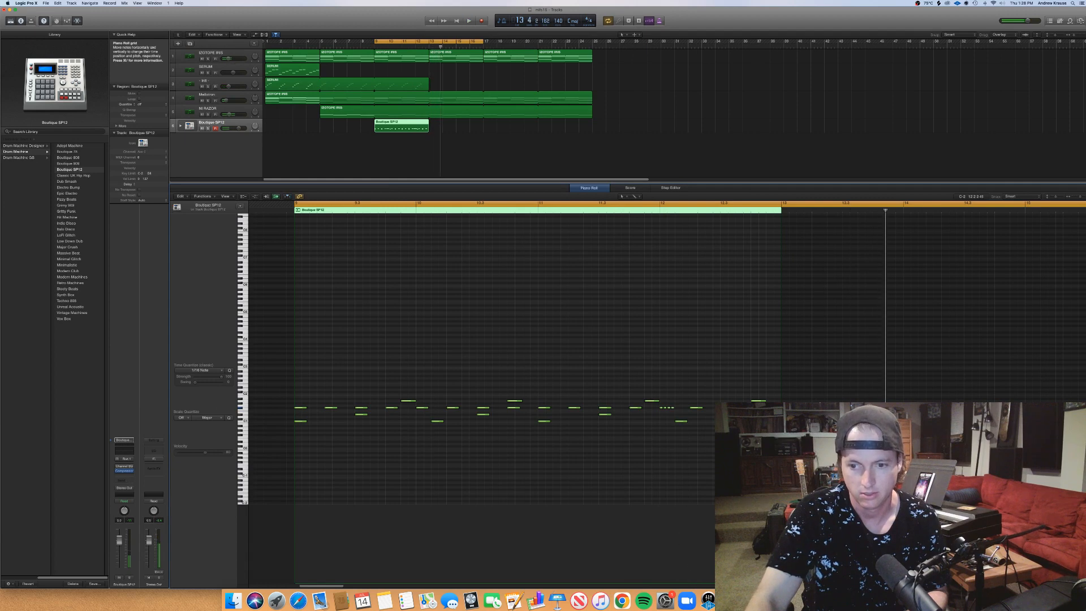
Stop playback and loop the Boutique SP12 region through bar 24 so it ends with the other tracks.
key(space)
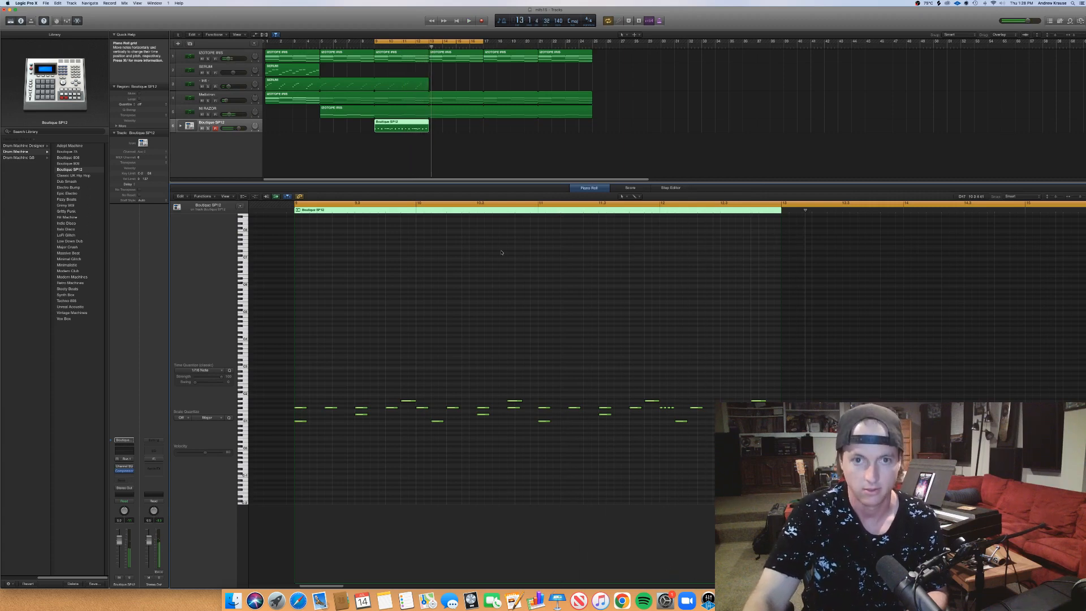
click(445, 150)
drag(425, 123, 600, 131)
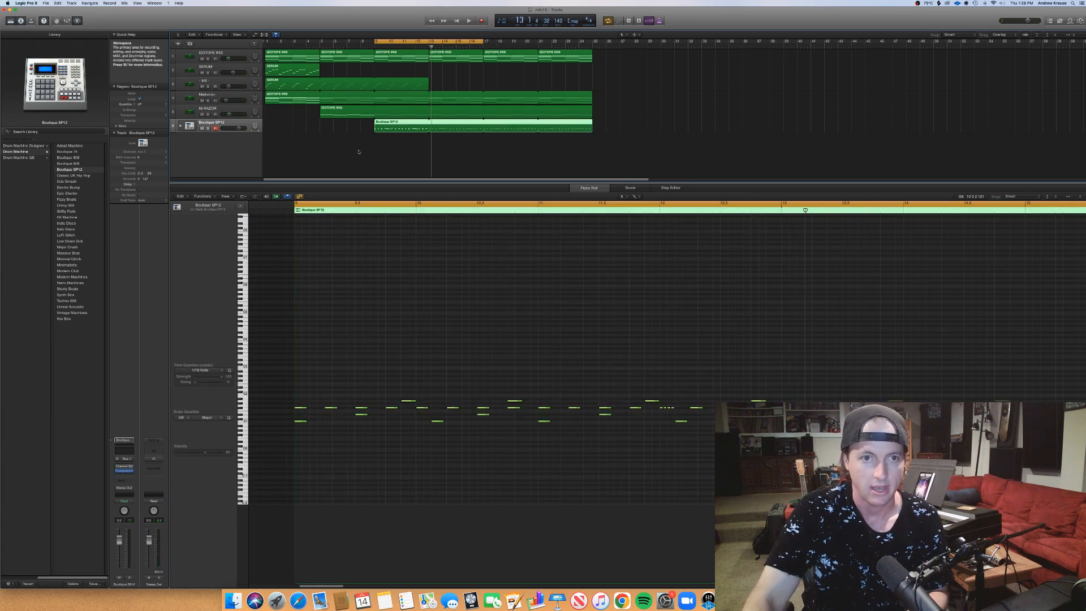
Turn the Razor bass loops into four separate regions from bar 9 and remove the bass from bars 5 to 8.
click(301, 112)
drag(371, 113, 519, 119)
shift+click(405, 113)
In the Razor region at bar 9, trim the starts of the second and fourth notes and split the first note into two shorter ones.
scroll(424, 379, down, 8)
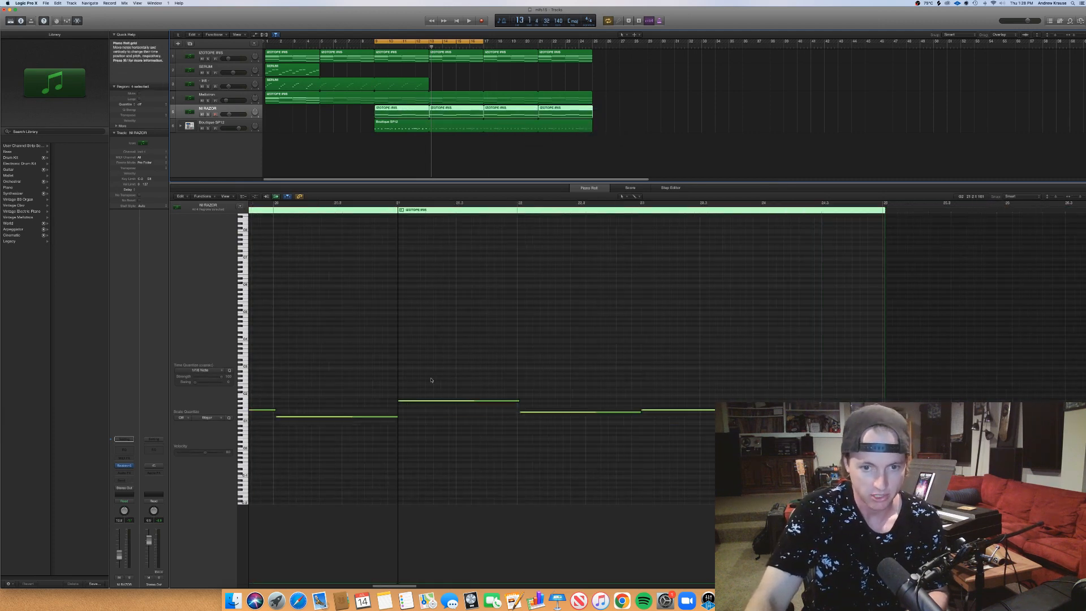
scroll(412, 374, left, 3)
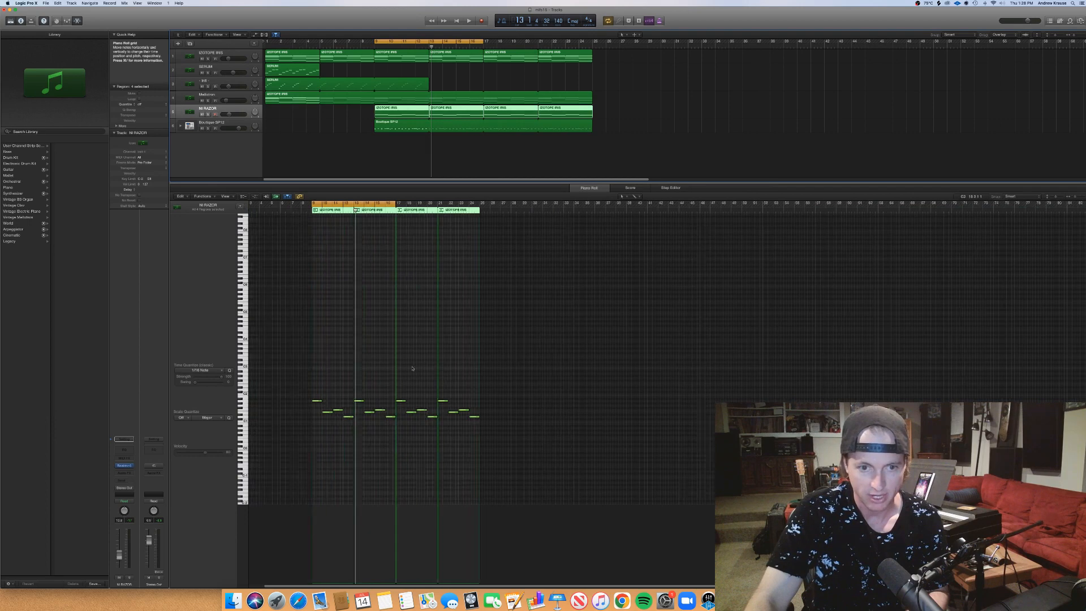
click(393, 114)
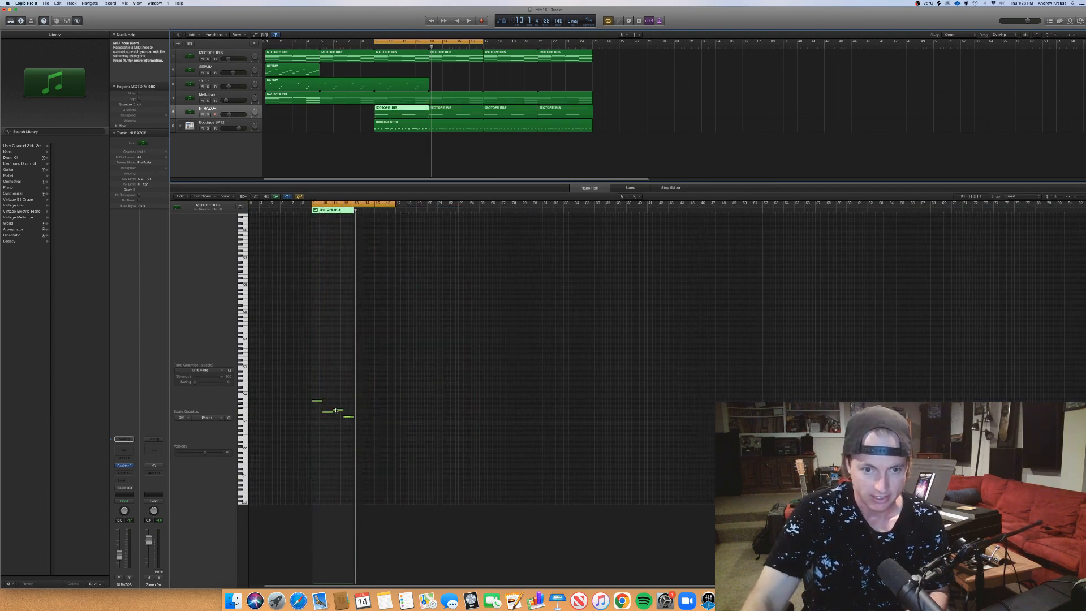
scroll(322, 411, up, 4)
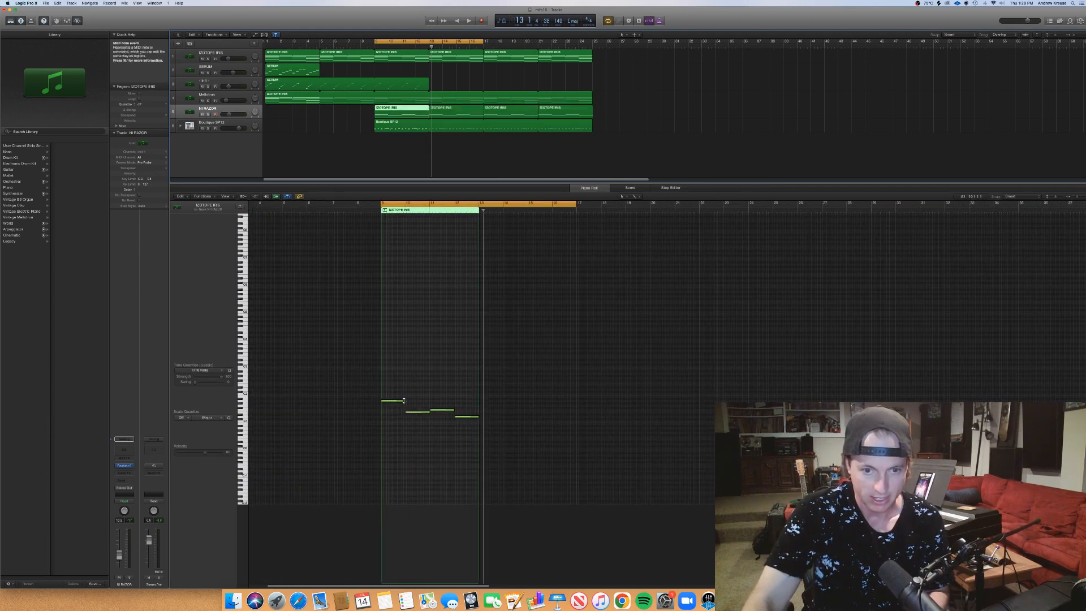
drag(406, 415, 409, 412)
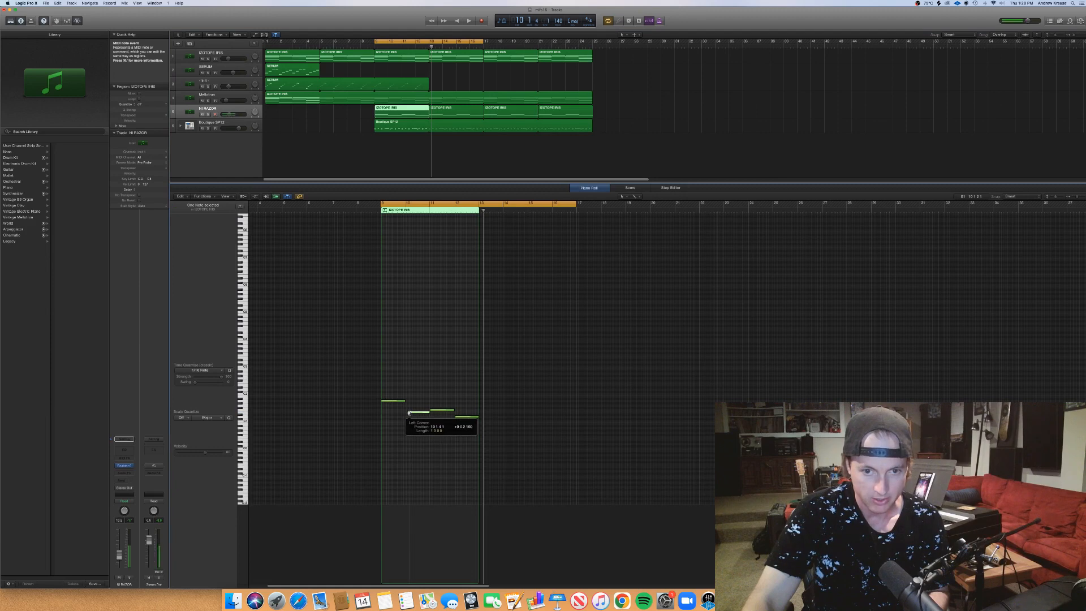
scroll(413, 413, up, 3)
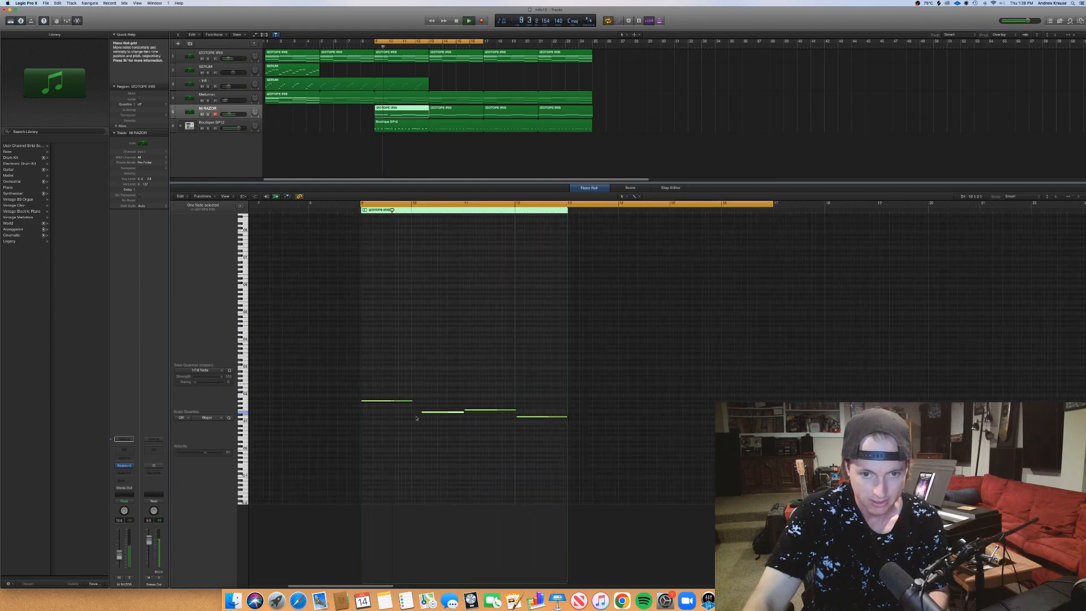
key(space)
drag(421, 412, 418, 412)
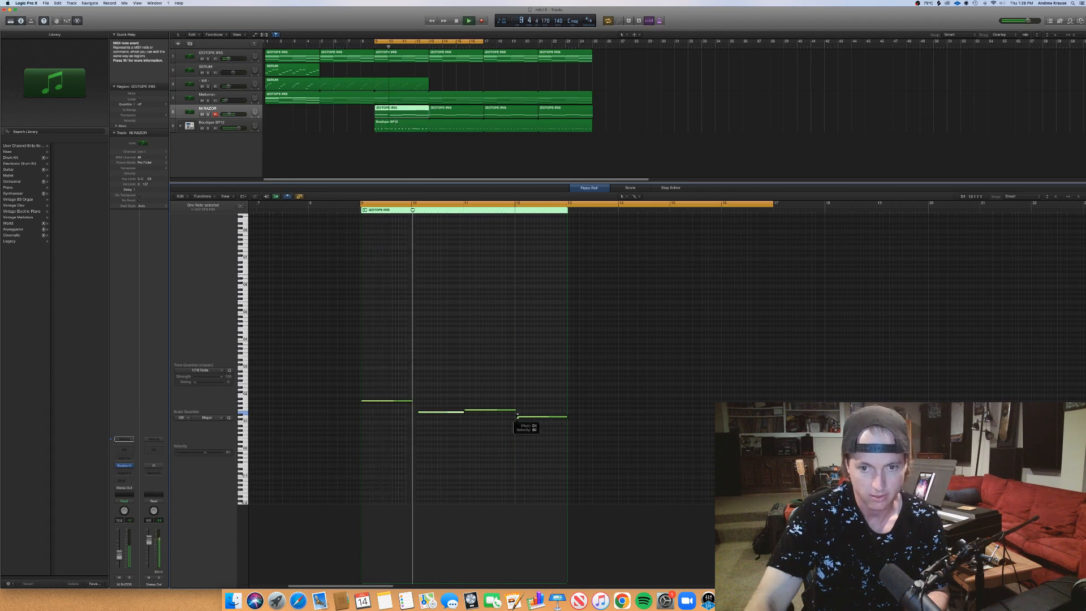
drag(517, 416, 522, 416)
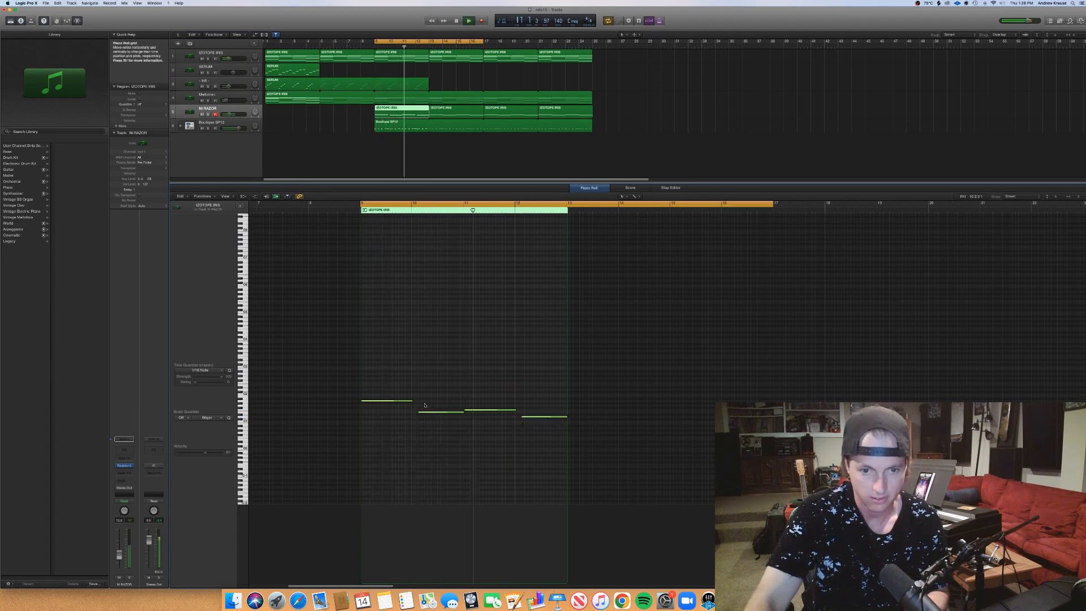
mouse_move(411, 400)
mouse_down()
mouse_move(383, 400)
mouse_move(396, 405)
mouse_up()
key(space)
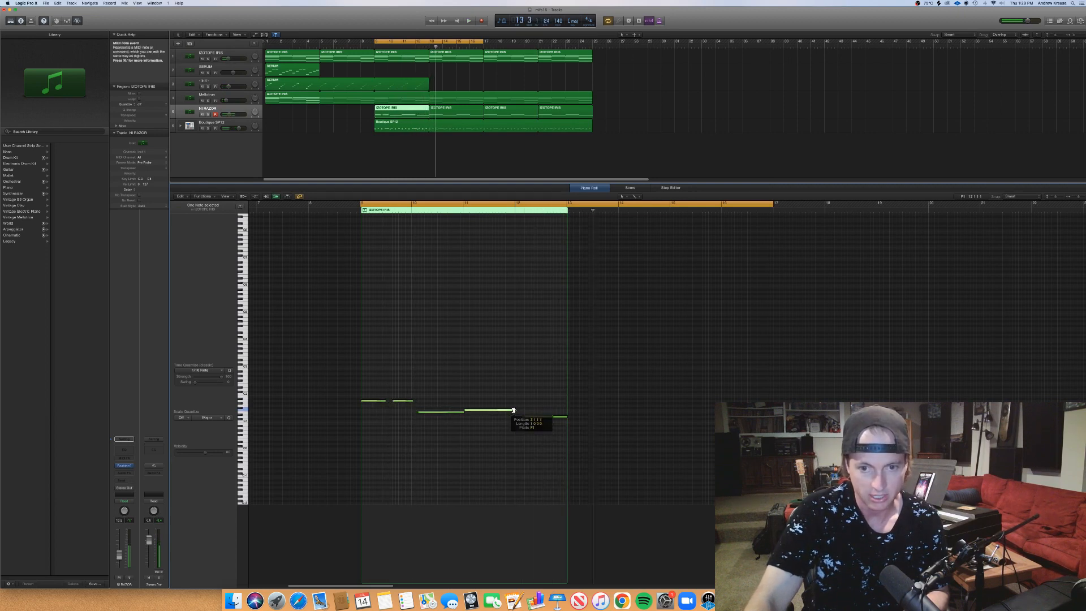
Show controller data below the Razor region's notes and set the controller to Pitch Bend.
click(259, 197)
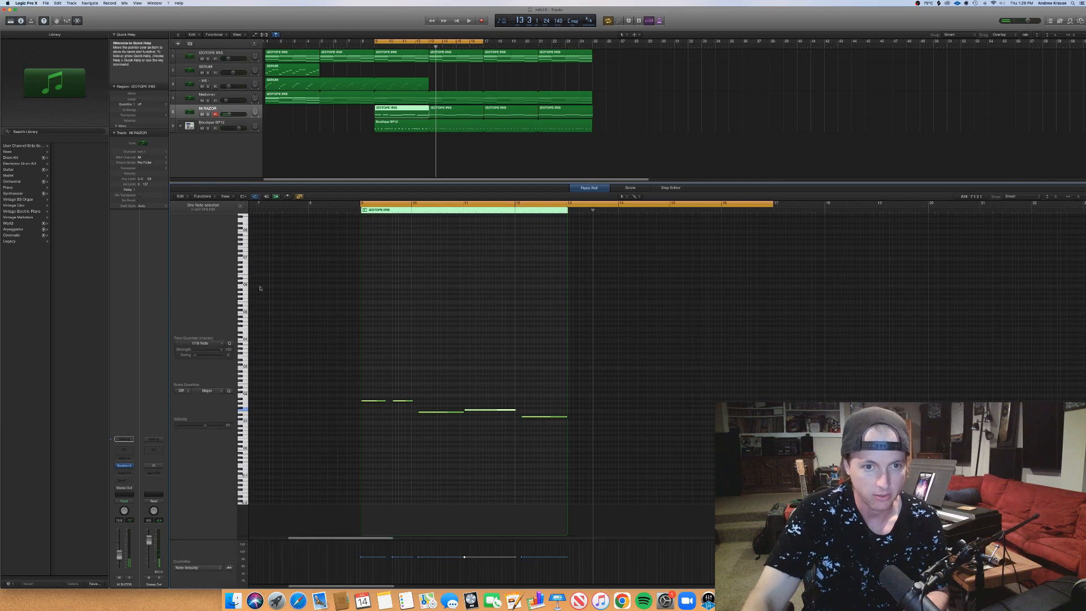
click(196, 498)
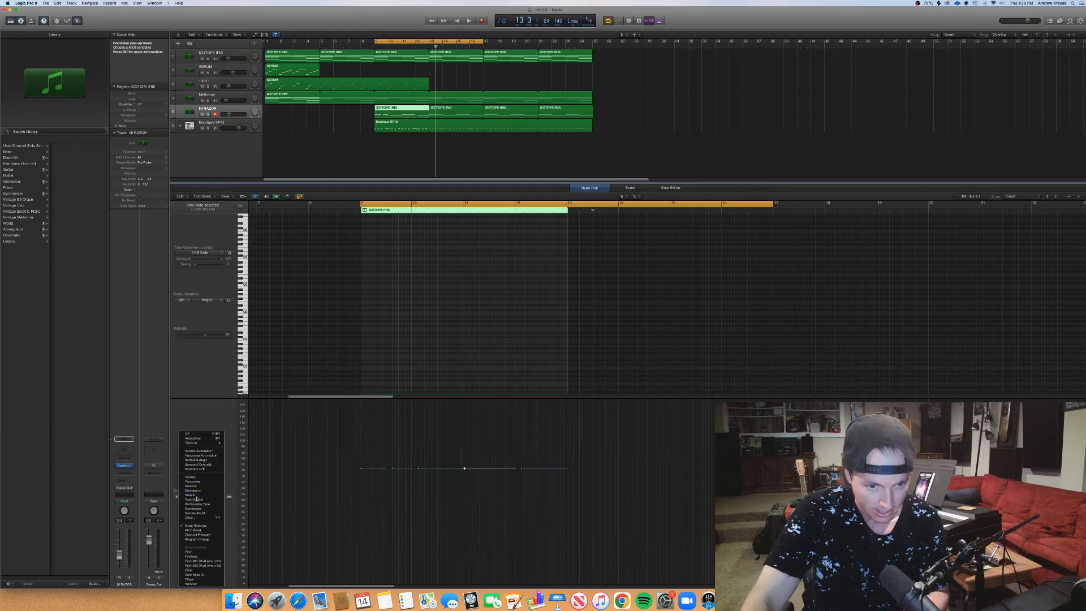
click(459, 486)
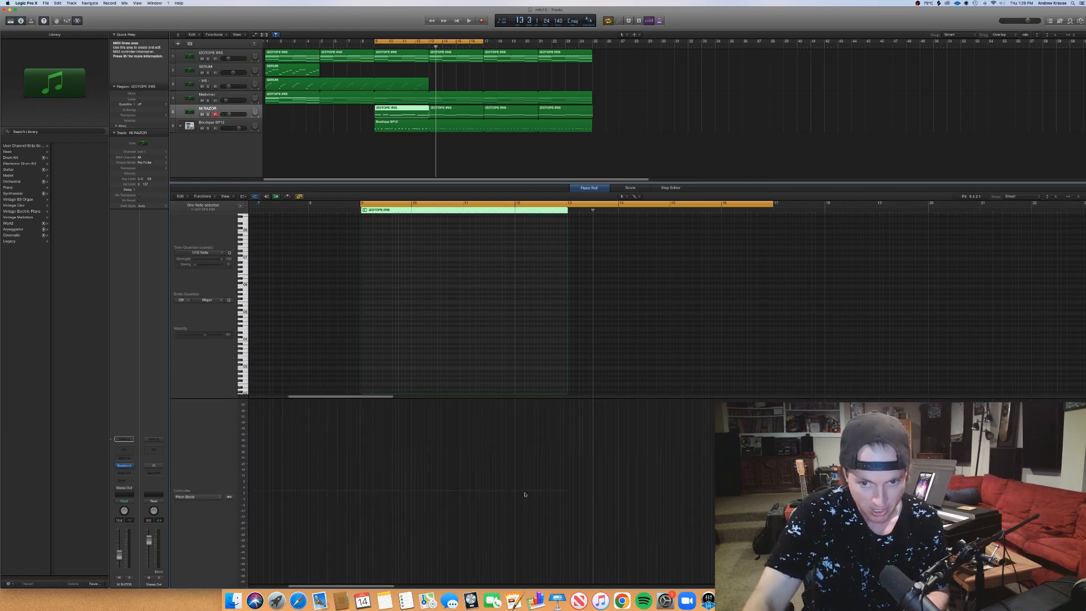
Draw a flat pitch bend curve with a small rise just before bar 12 and a sharp dip near bar 12's end, and play it.
drag(524, 493, 516, 490)
click(361, 490)
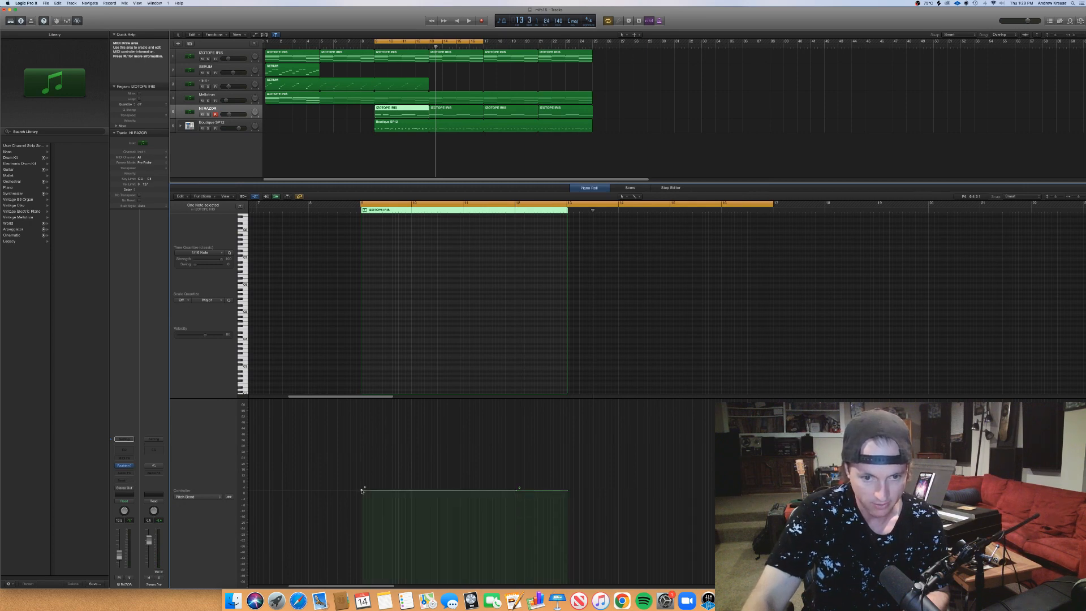
click(481, 490)
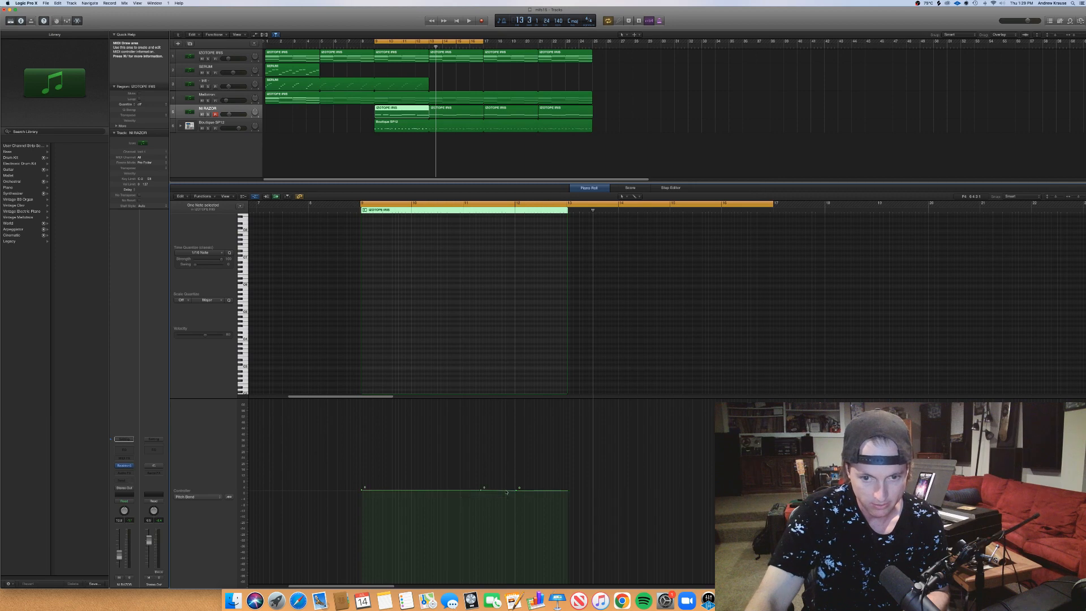
drag(505, 490, 505, 488)
click(500, 490)
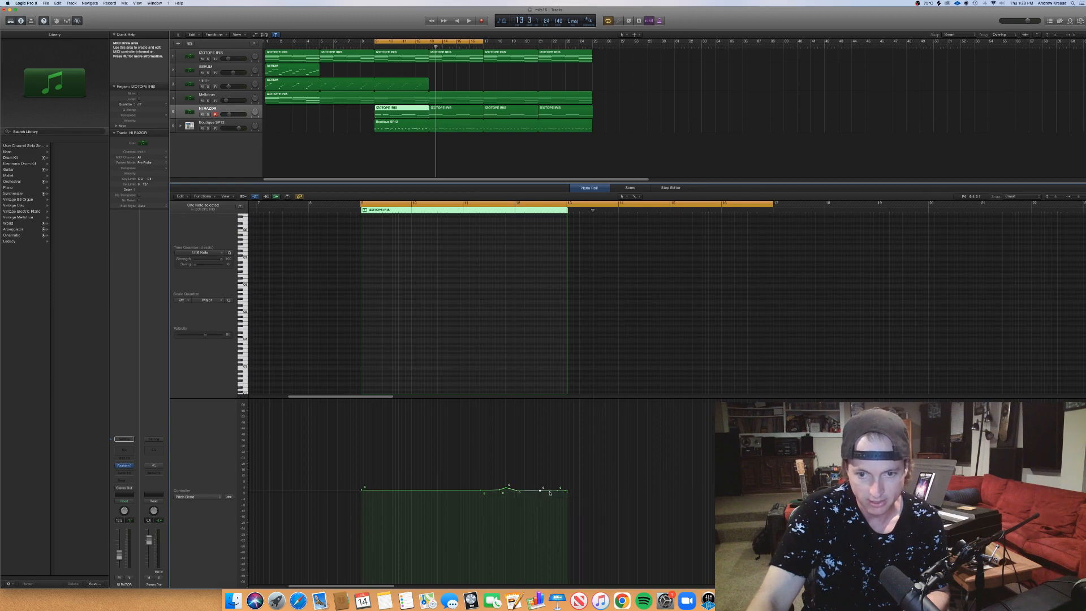
drag(556, 492, 544, 536)
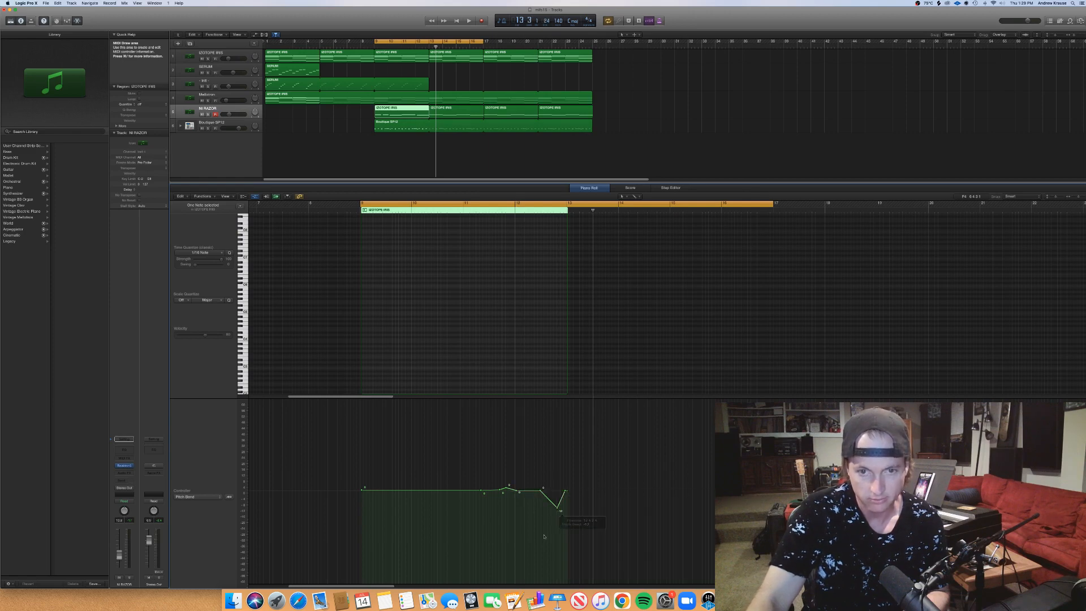
key(space)
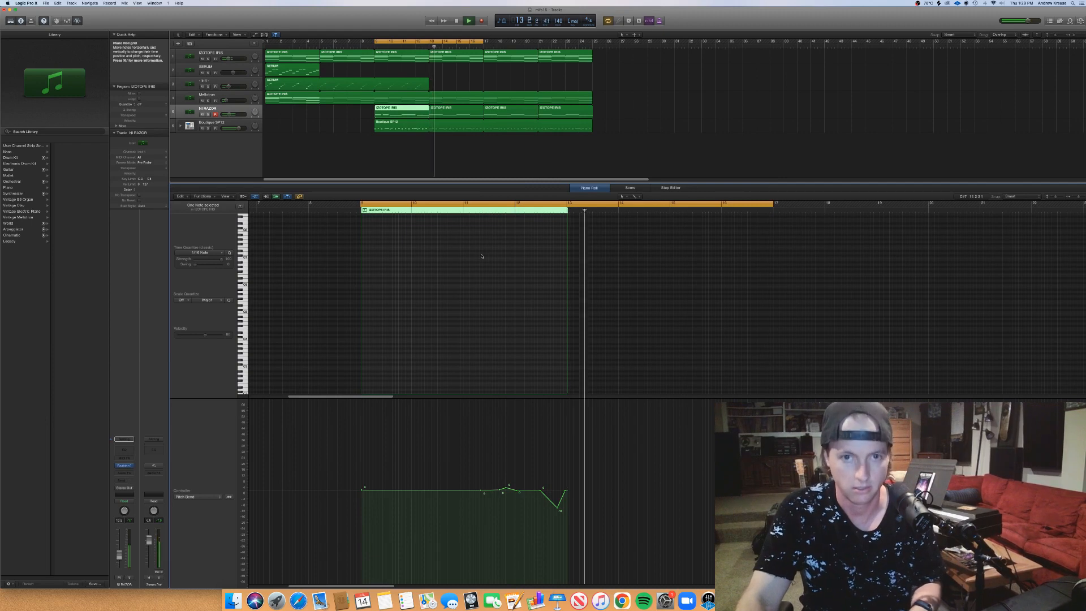
Split the Razor bass note in bar 11 into two shorter notes with a gap between them.
click(452, 165)
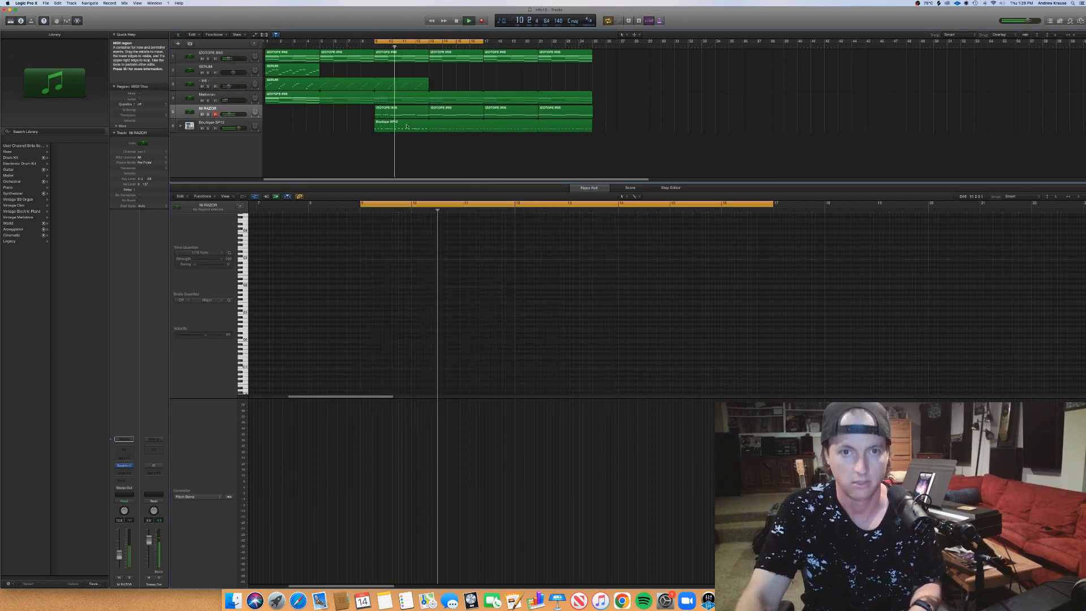
click(475, 303)
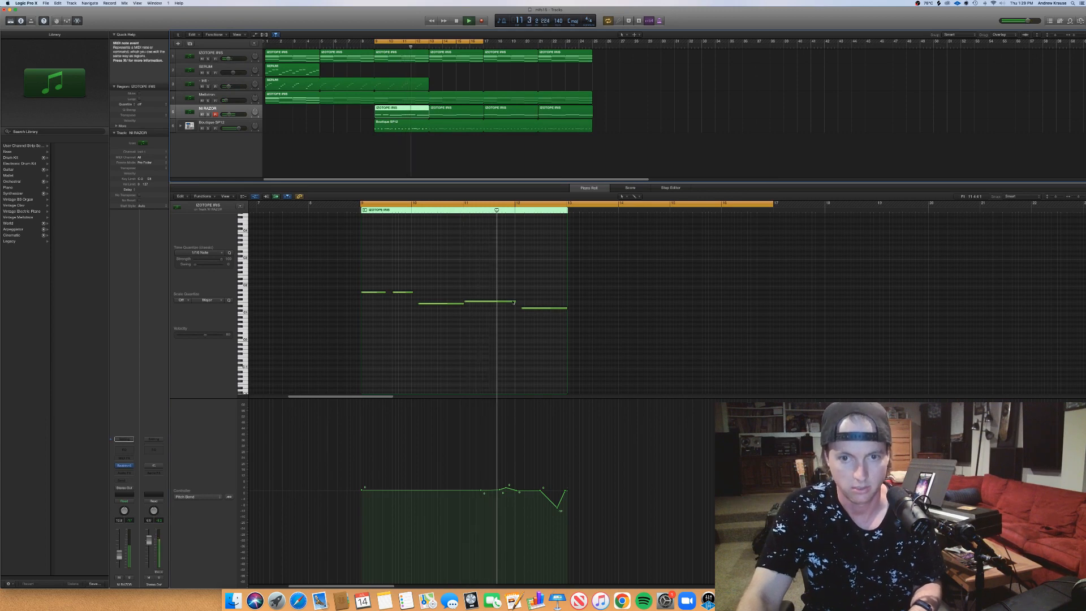
mouse_move(512, 301)
mouse_down()
mouse_move(486, 302)
mouse_move(514, 302)
mouse_up()
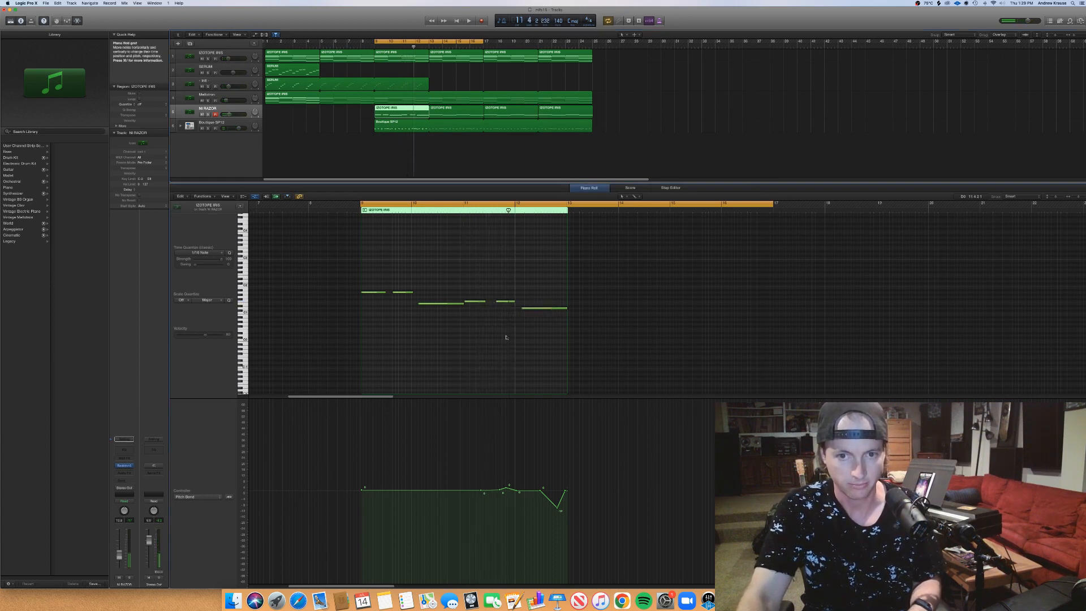
Copy the upper track's four-bar Serum region to bar 9 and extend both Serum tracks through bar 24.
click(408, 148)
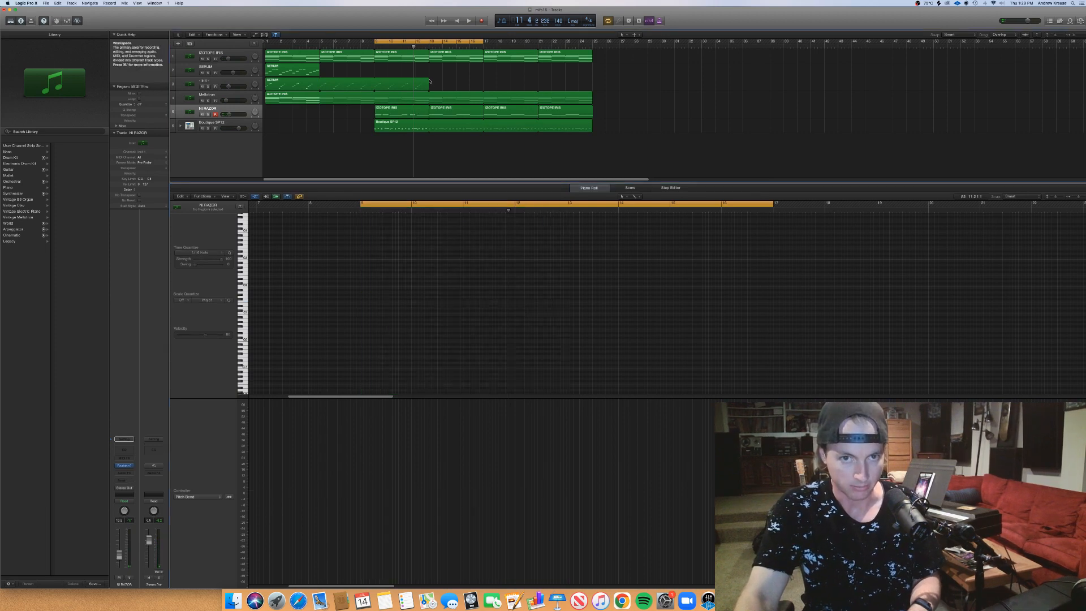
drag(297, 71, 589, 78)
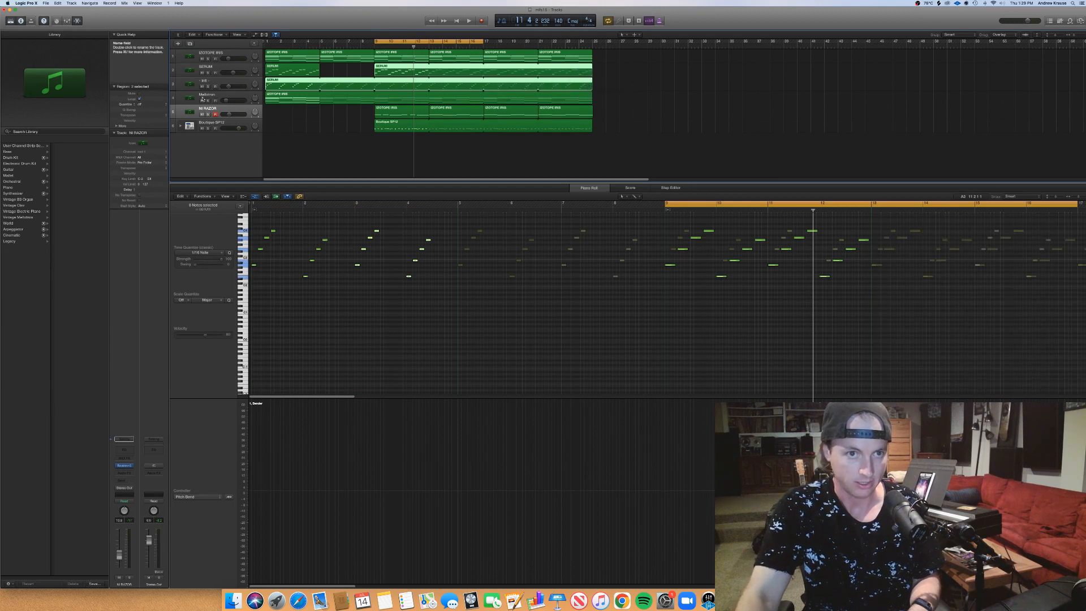
Add a Channel EQ with its factory default settings to the Mellotron track and close its window.
click(199, 93)
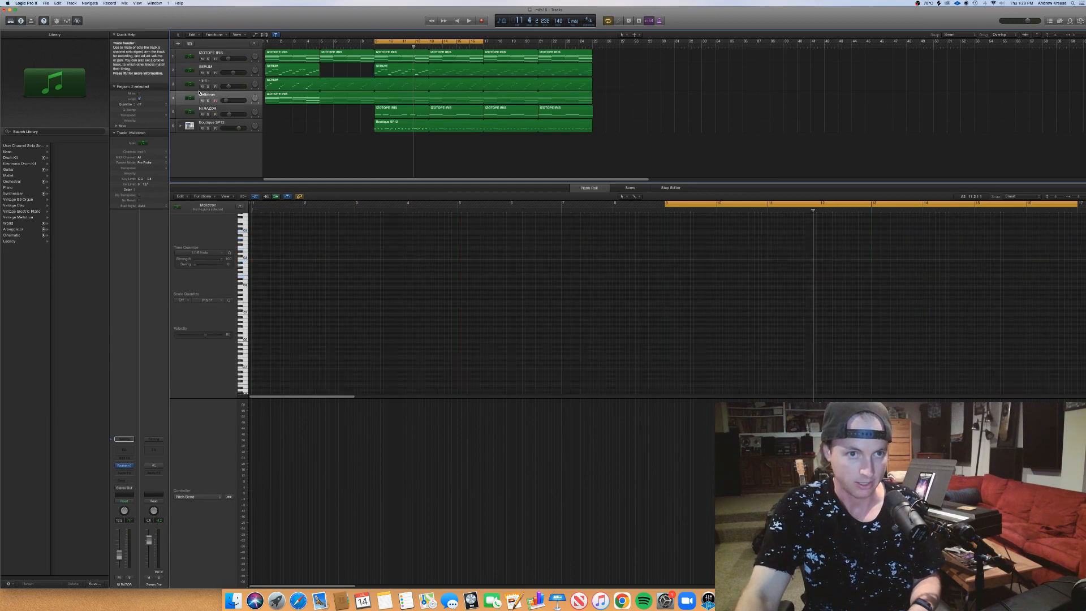
double_click(127, 456)
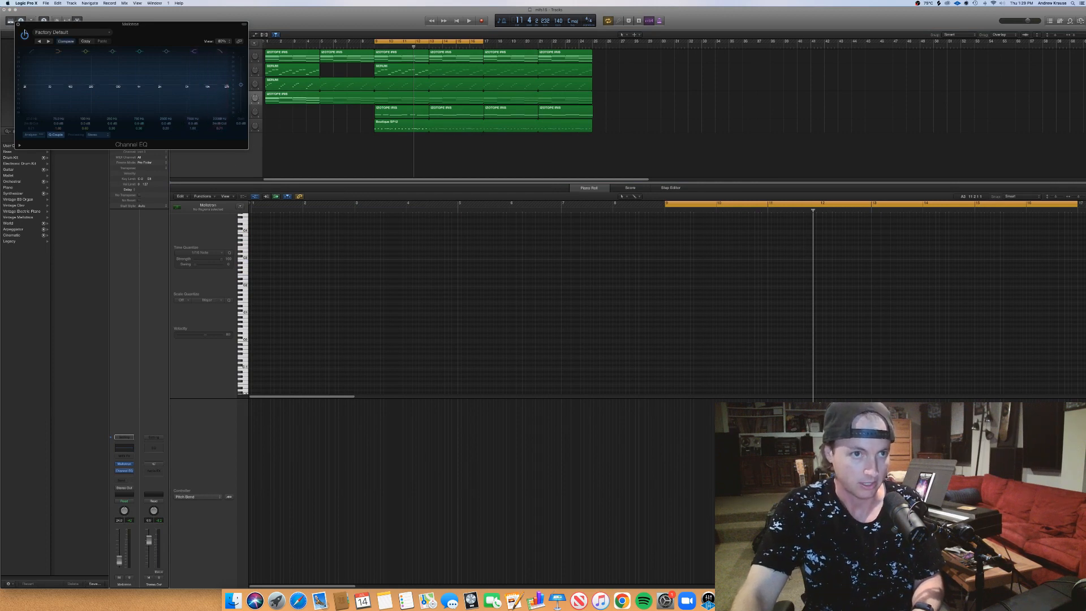
click(19, 25)
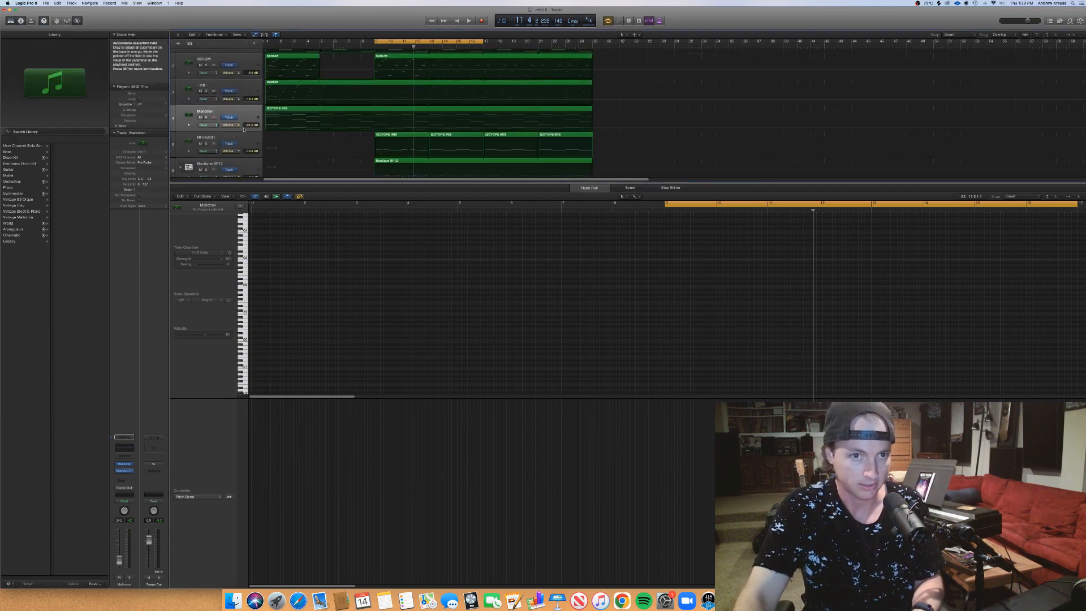
Automate the Mellotron's Channel EQ High Cut Frequency to ramp up from about bar 6 to bar 9, and play from the start without cycling.
click(240, 125)
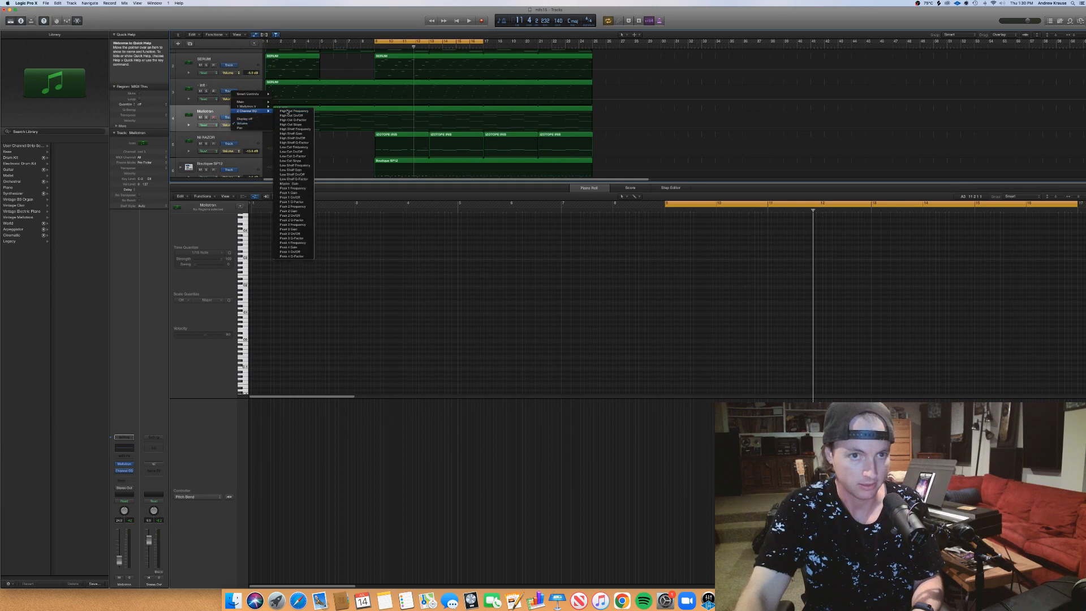
click(289, 112)
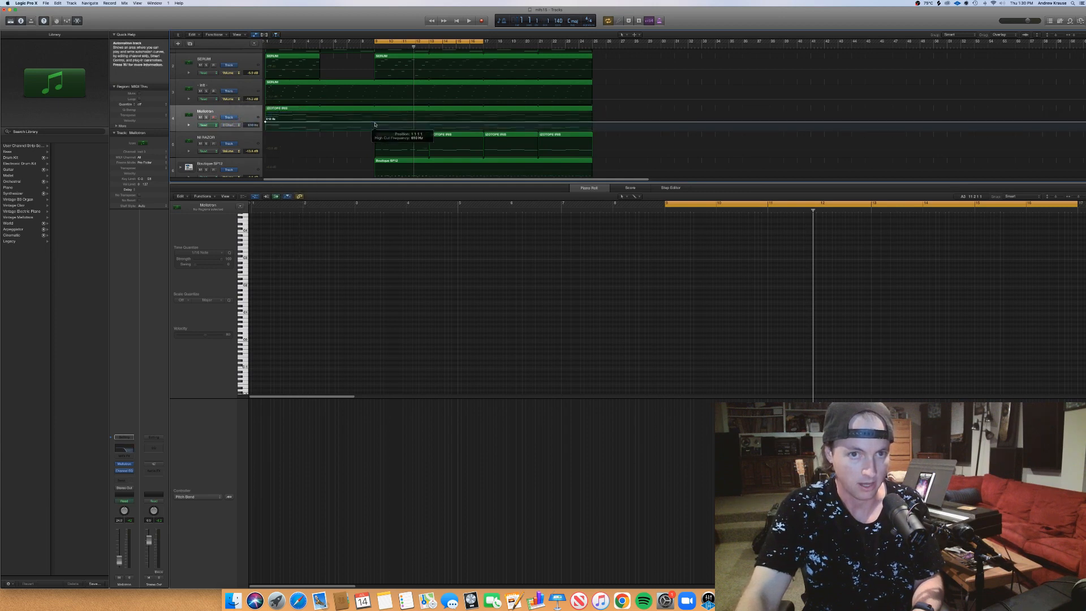
click(374, 123)
click(334, 123)
drag(375, 121, 391, 100)
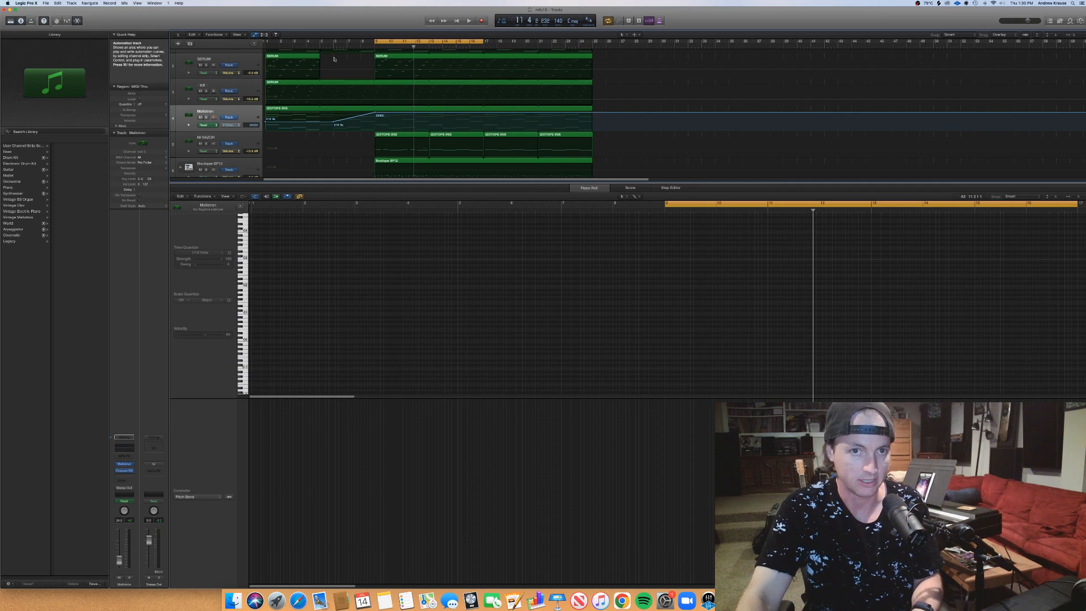
key(Return)
key(space)
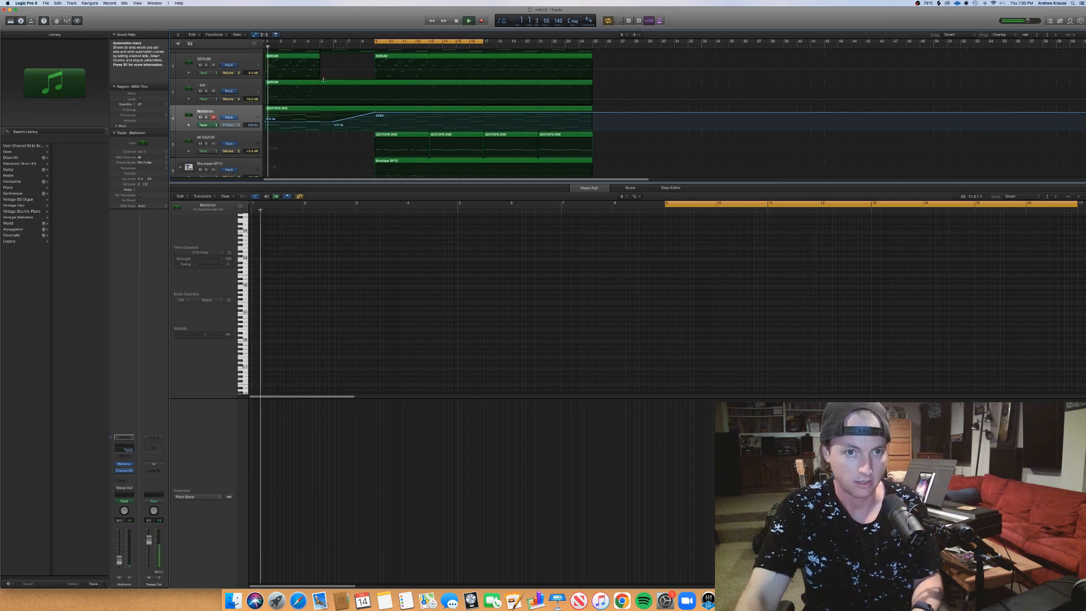
click(424, 41)
Draw volume automation on the lower Serum track that rises gradually from bar 5 to a higher level at bar 9.
key(a)
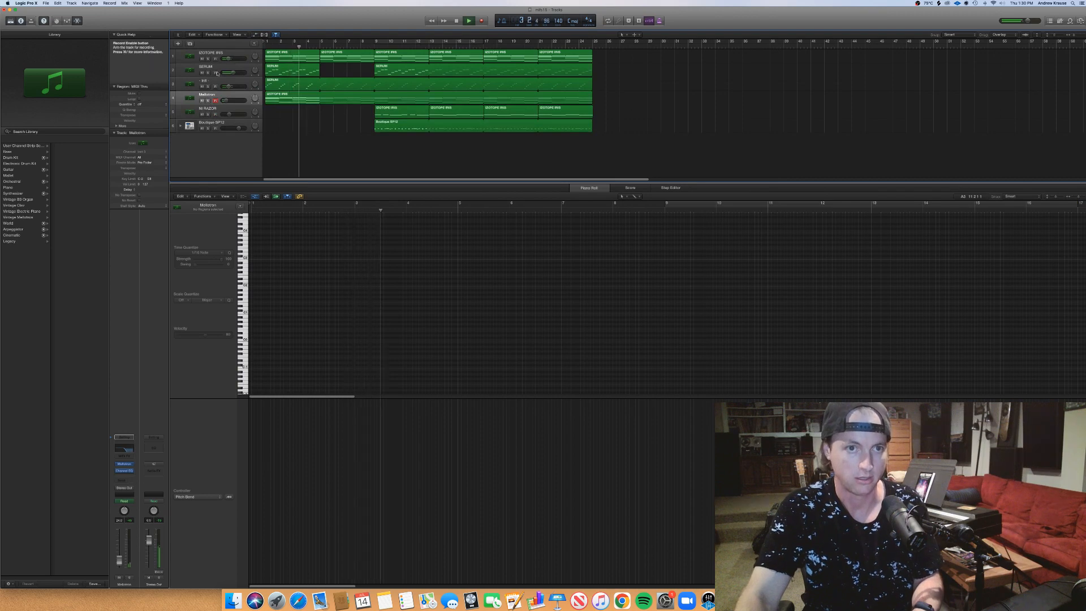
click(236, 67)
key(a)
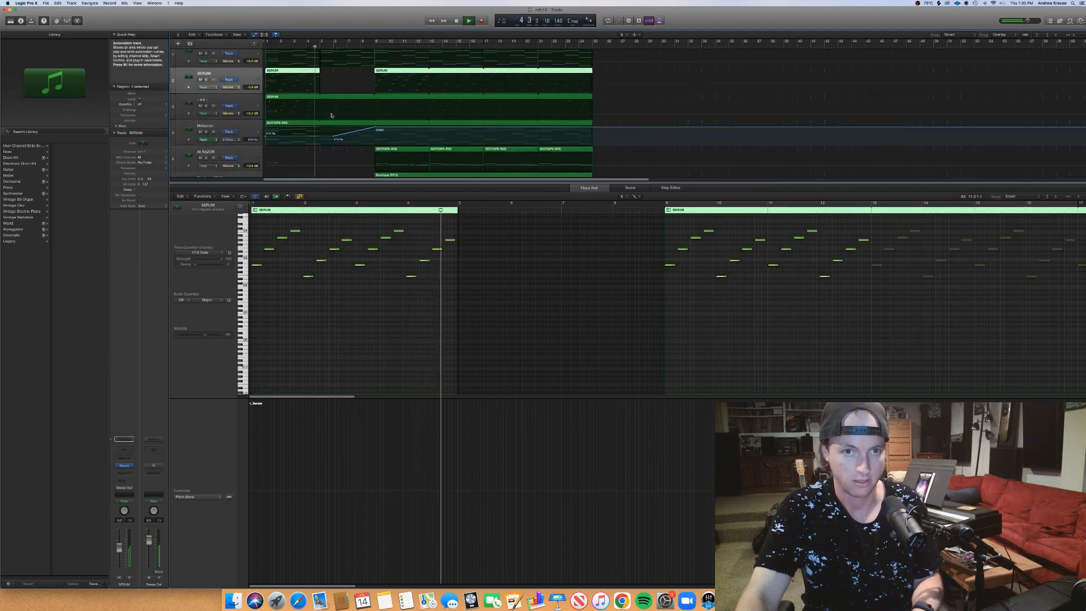
click(368, 113)
drag(368, 114, 382, 107)
click(334, 113)
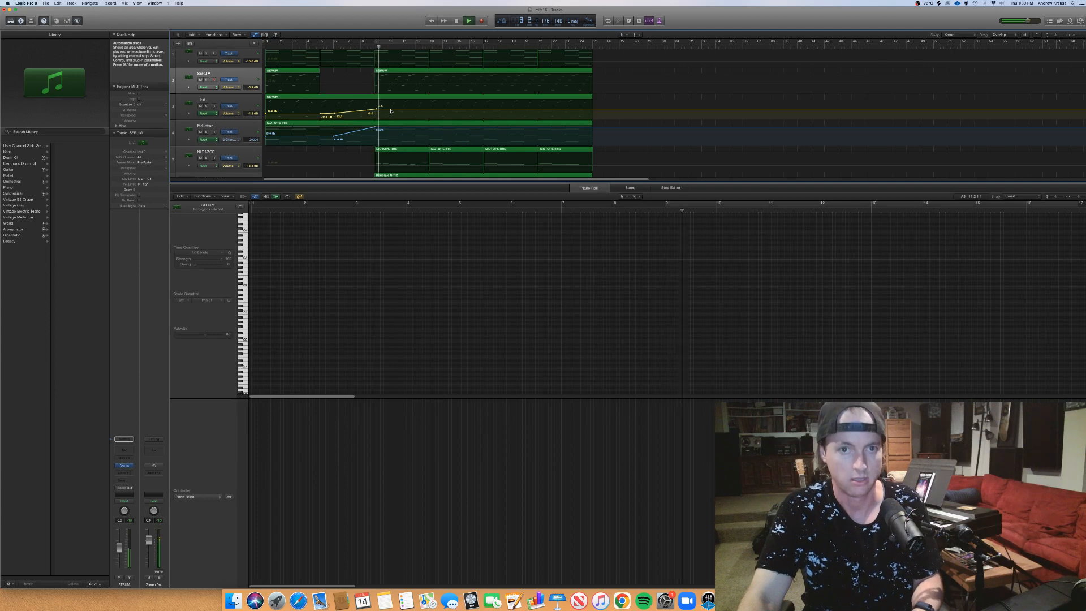
Hide the automation lanes and lower the upper Serum track's volume during playback.
key(a)
click(235, 68)
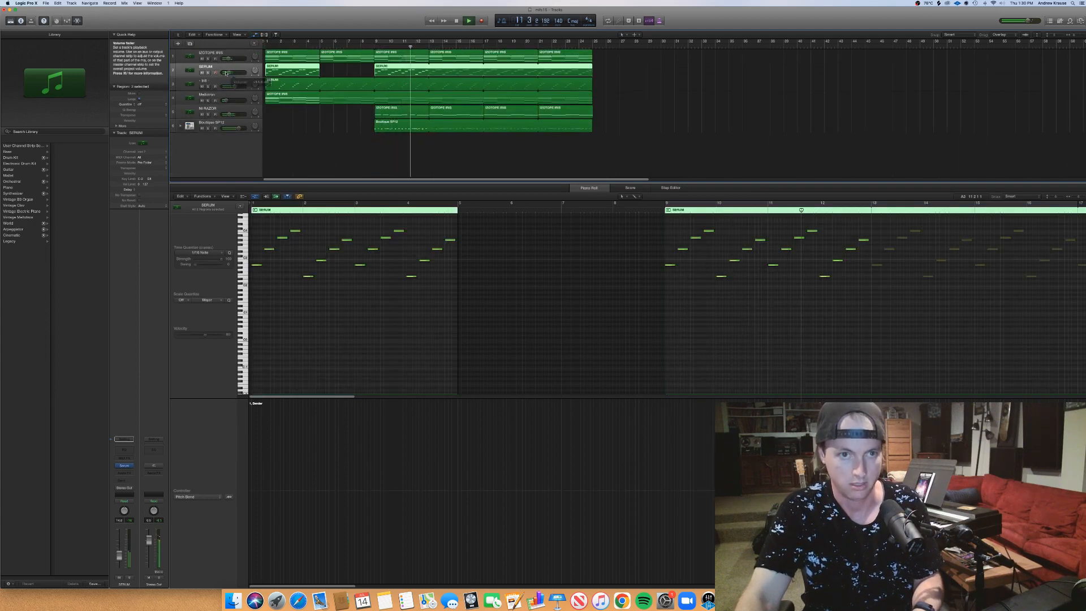
click(340, 128)
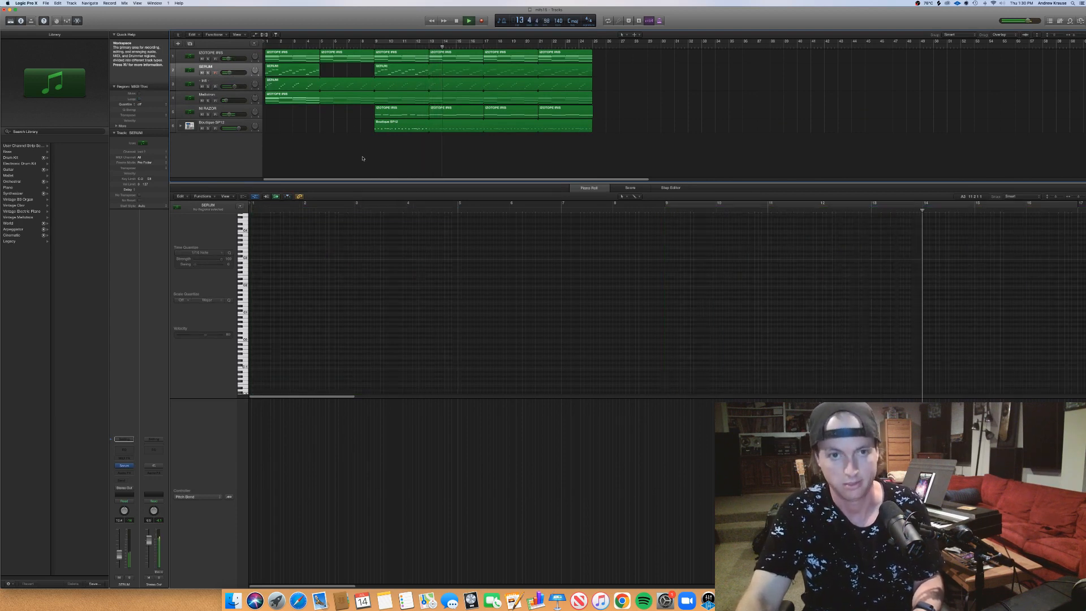
key(space)
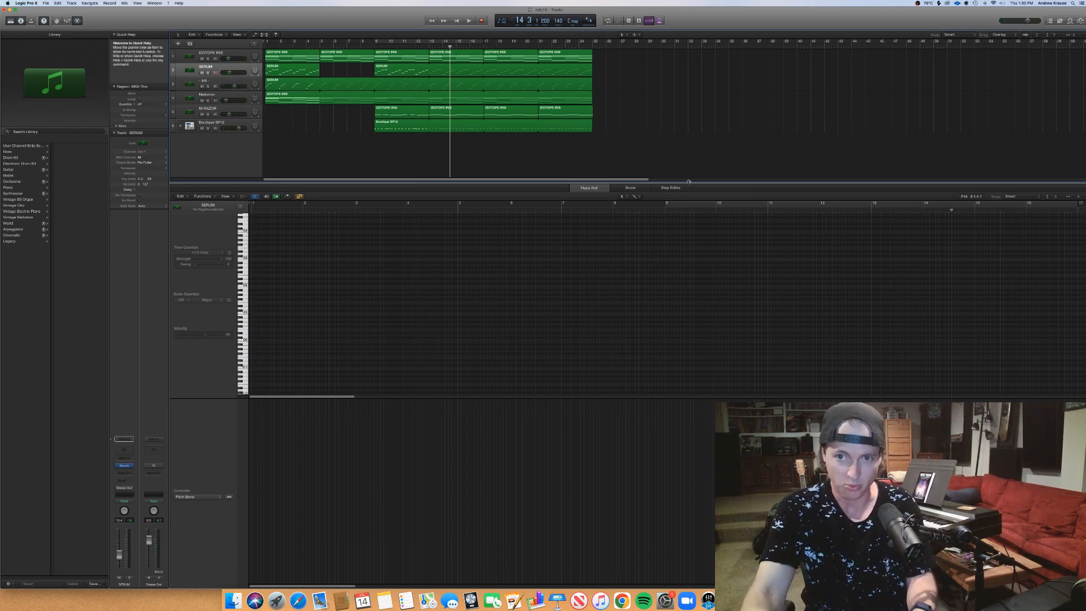
Close the piano roll editor and enlarge the height of all tracks in the arrangement.
key(e)
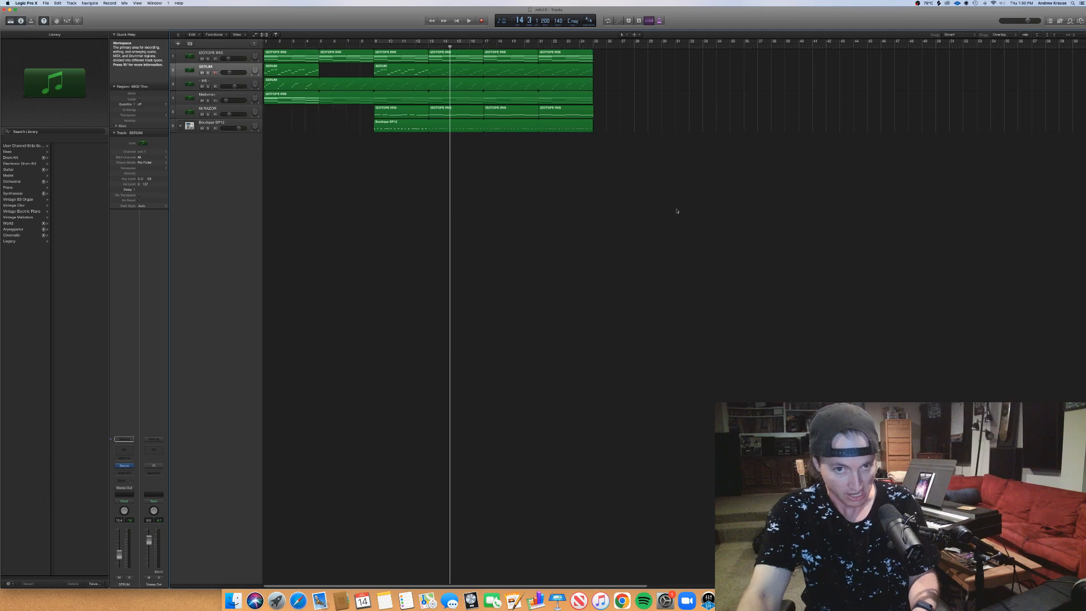
click(1056, 36)
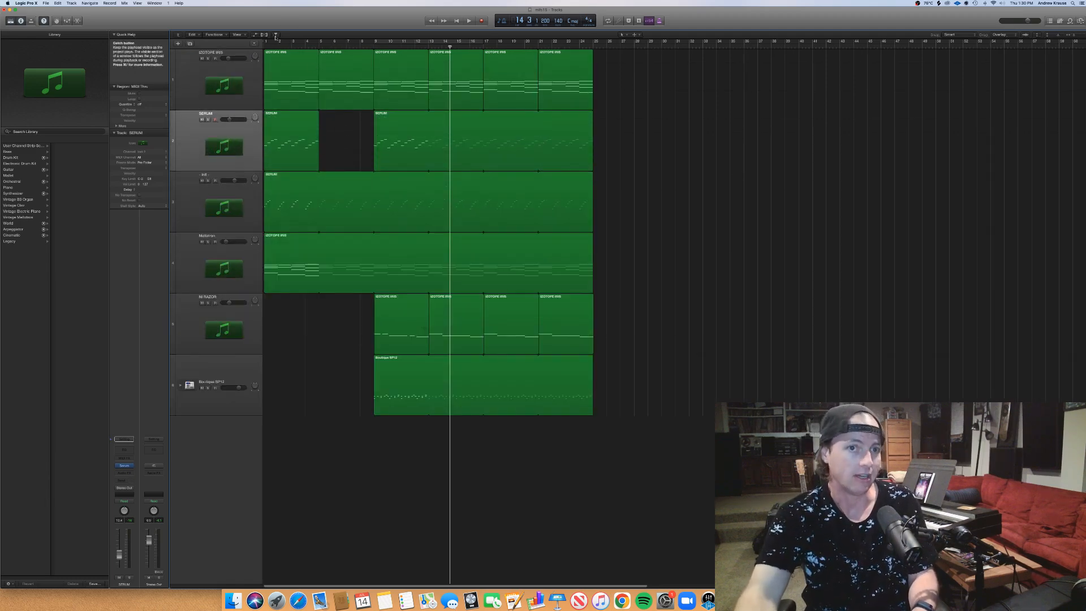
Set the cycle range from bar 1 to bar 30 and play the whole arrangement from the start to its end.
drag(265, 43, 620, 64)
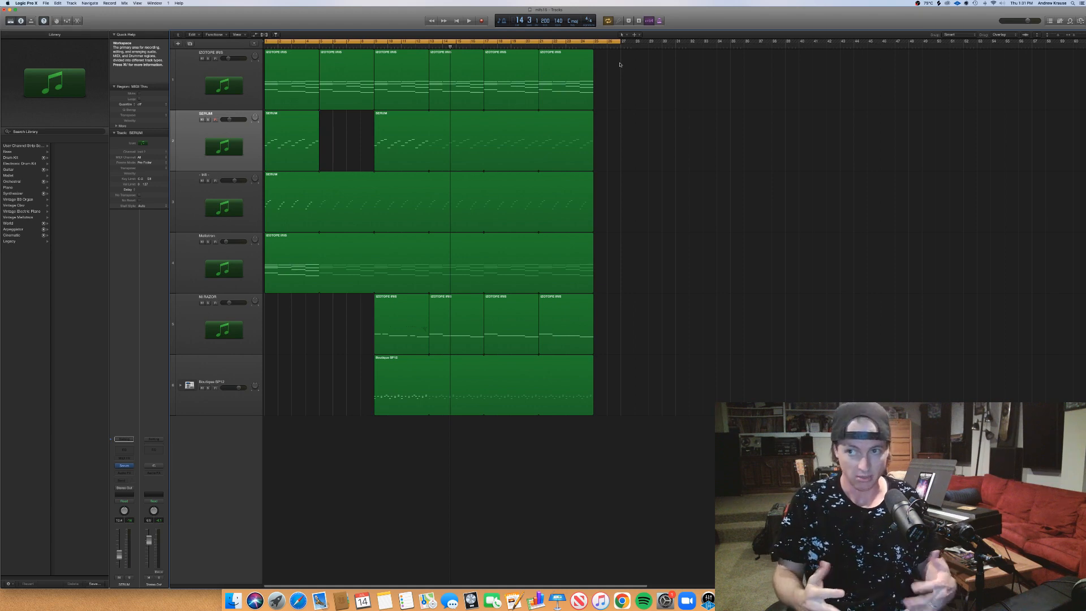
drag(619, 41, 660, 43)
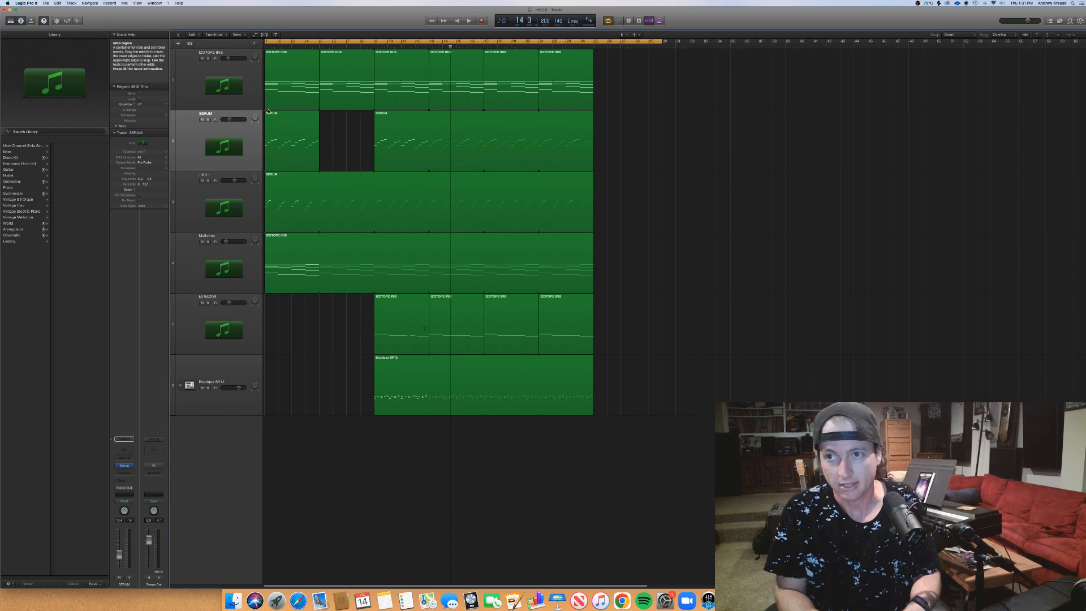
key(Return)
key(space)
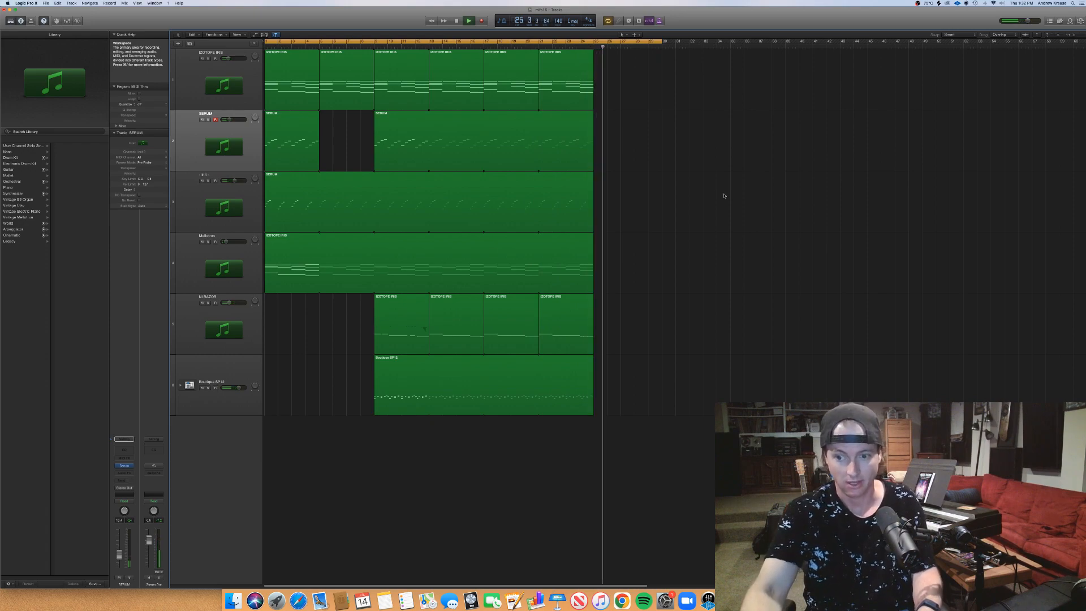
key(space)
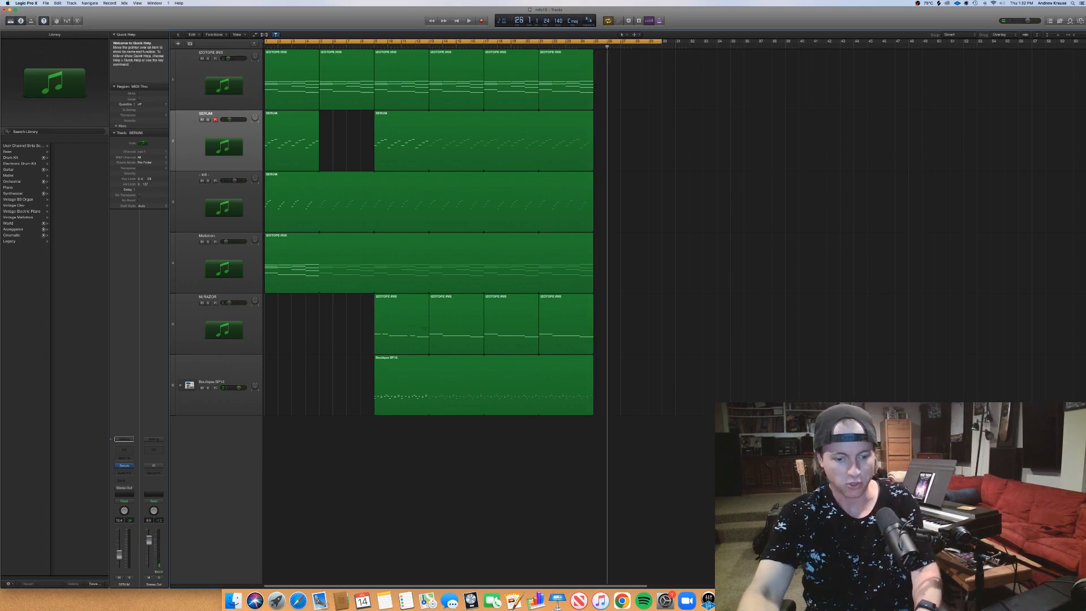